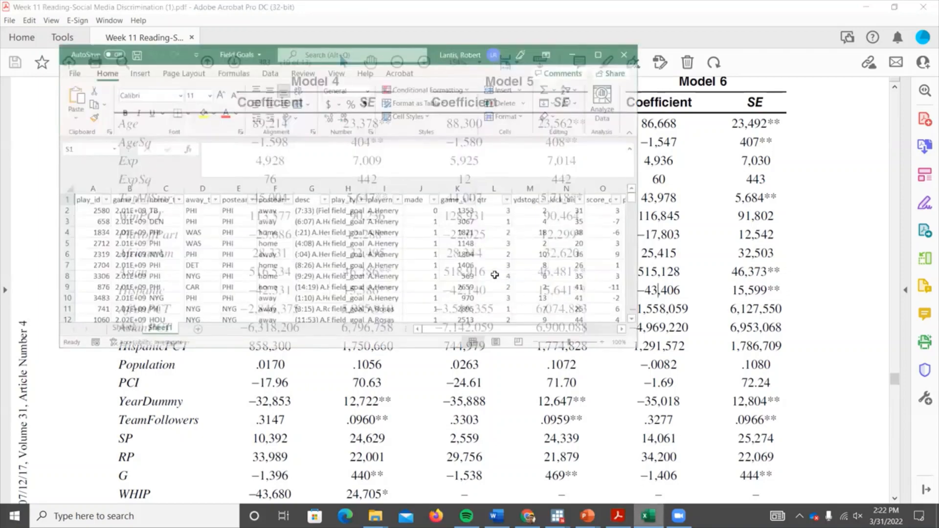
Step: Maximize the Field Goals workbook window in Excel and set the worksheet zoom to a custom 150%
{"action": "left_click", "coordinate": [585, 13]}
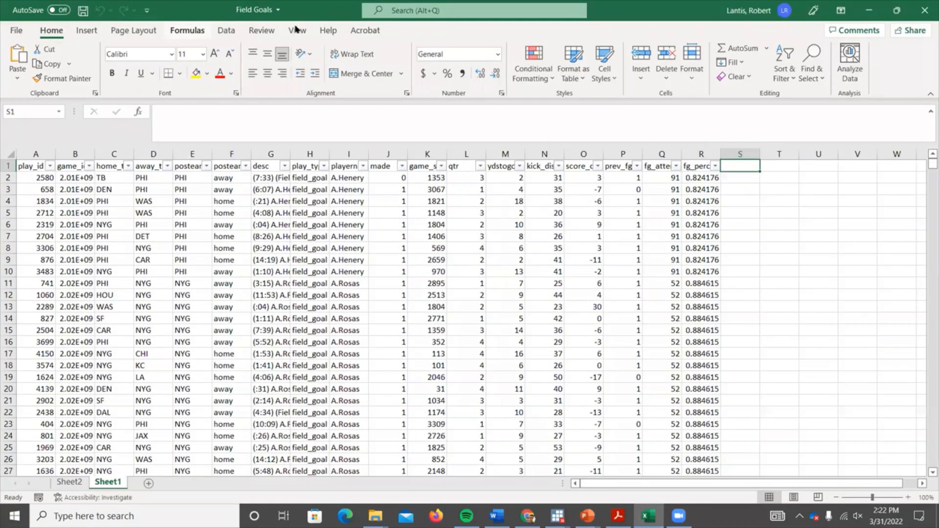
{"action": "key", "text": "alt+w"}
{"action": "key", "text": "q"}
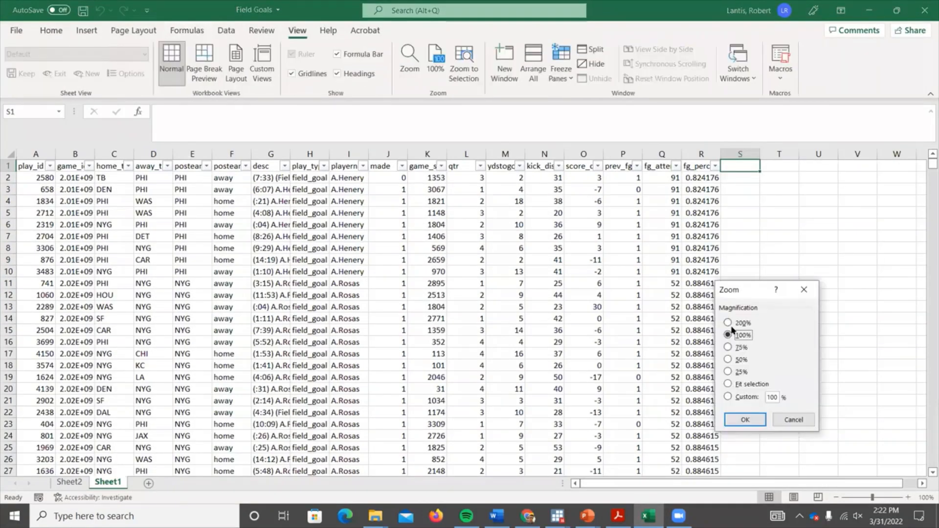
{"action": "left_click", "coordinate": [728, 323]}
{"action": "left_click", "coordinate": [728, 397]}
{"action": "double_click", "coordinate": [769, 397]}
{"action": "type", "text": "150"}
{"action": "key", "text": "Return"}
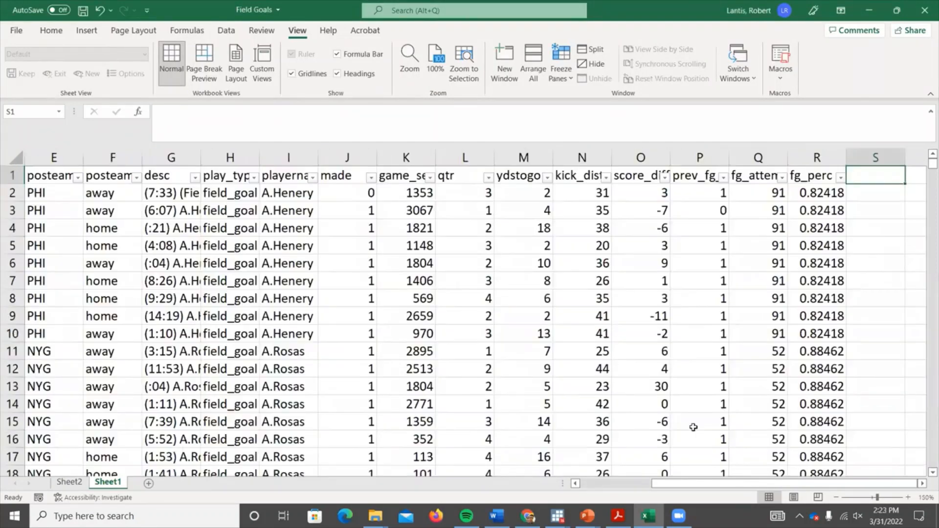
Step: Widen the desc column (G) of Sheet1 slightly
{"action": "left_click", "coordinate": [636, 484]}
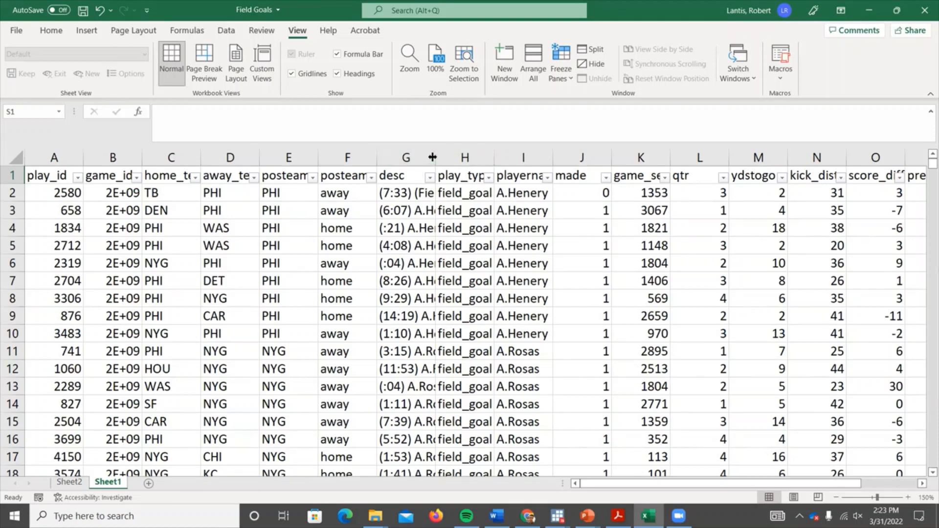
{"action": "mouse_move", "coordinate": [435, 157]}
{"action": "left_mouse_down"}
{"action": "mouse_move", "coordinate": [687, 178]}
{"action": "mouse_move", "coordinate": [689, 157]}
{"action": "mouse_move", "coordinate": [443, 171]}
{"action": "left_mouse_up"}
{"action": "left_click", "coordinate": [670, 161]}
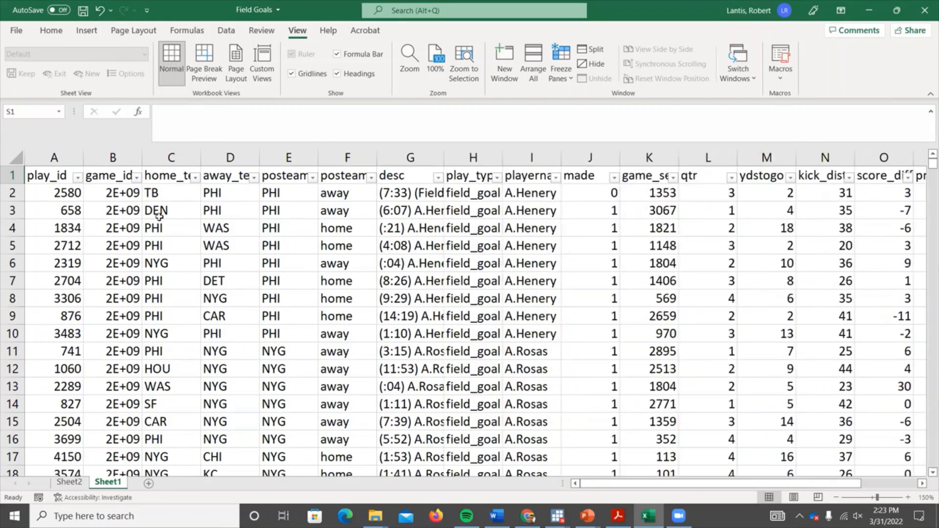
Step: Go through the field goal variables from the kicker name column to fg_perc and examine what each one records
{"action": "left_click_drag", "start_coordinate": [651, 488], "coordinate": [909, 487]}
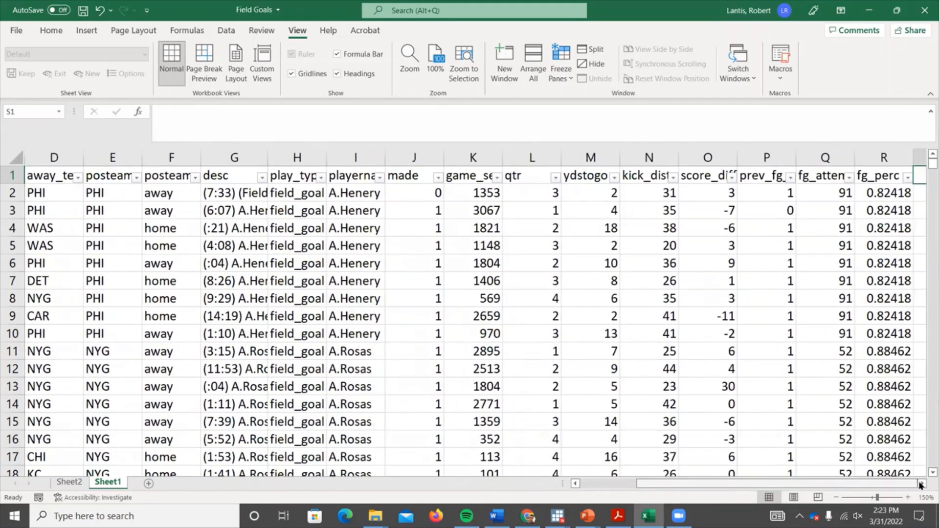
{"action": "left_click", "coordinate": [922, 484]}
{"action": "left_click", "coordinate": [286, 193]}
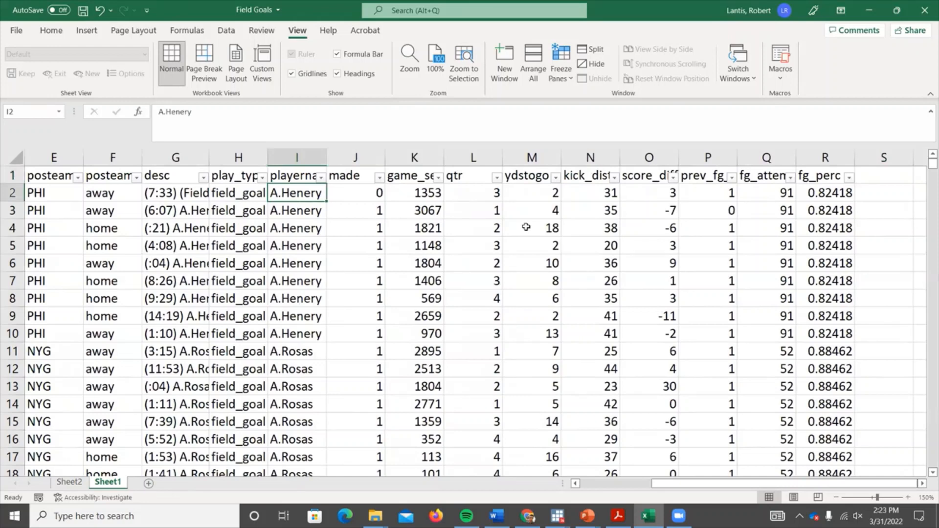
{"action": "key", "text": "Right"}
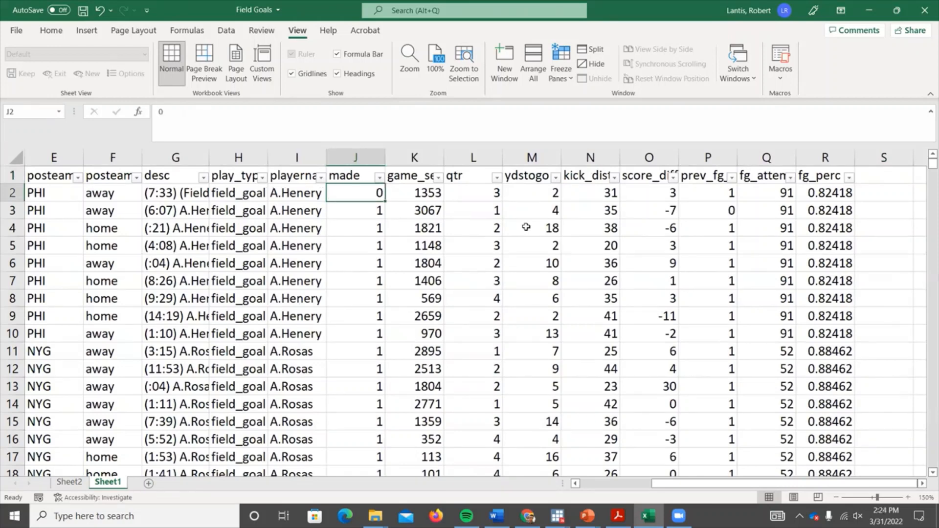
{"action": "key", "text": "Right"}
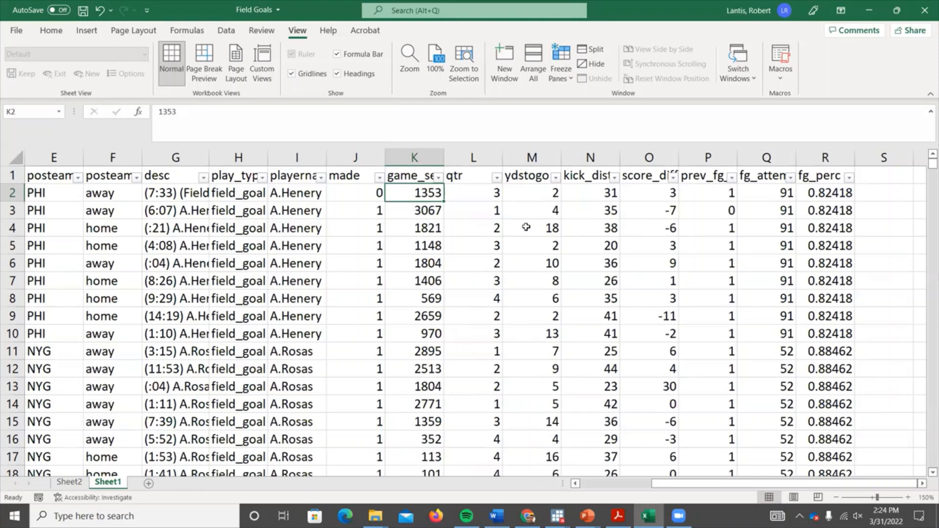
{"action": "key", "text": "Right"}
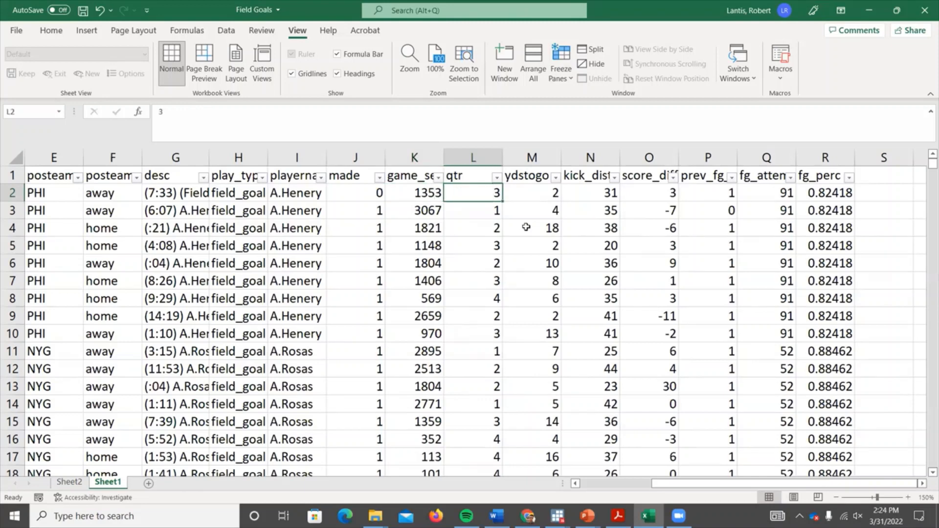
{"action": "key", "text": "Right"}
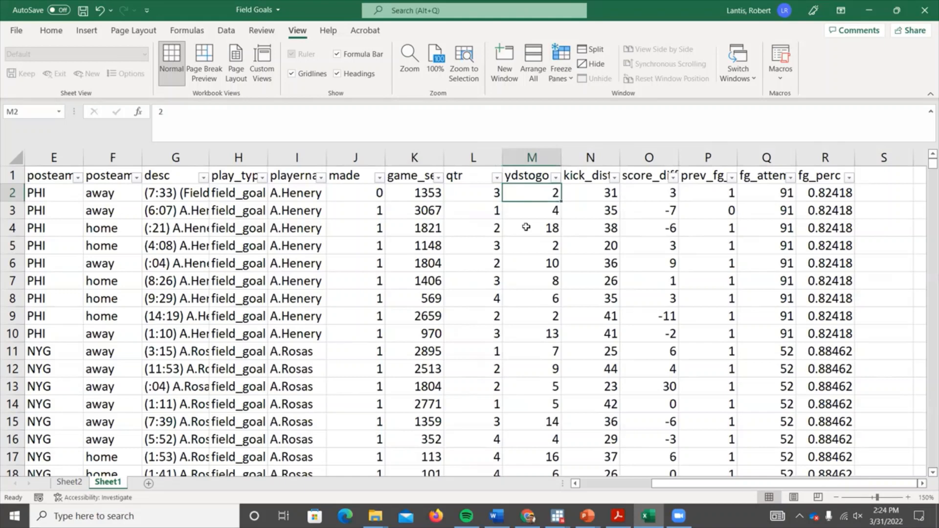
{"action": "key", "text": "Right"}
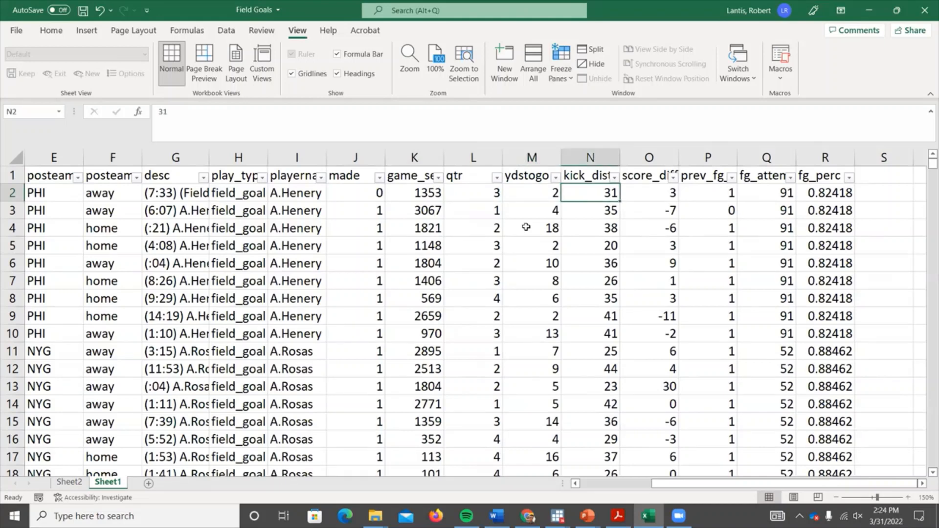
{"action": "key", "text": "Right"}
{"action": "key", "text": "Up"}
{"action": "key", "text": "Down"}
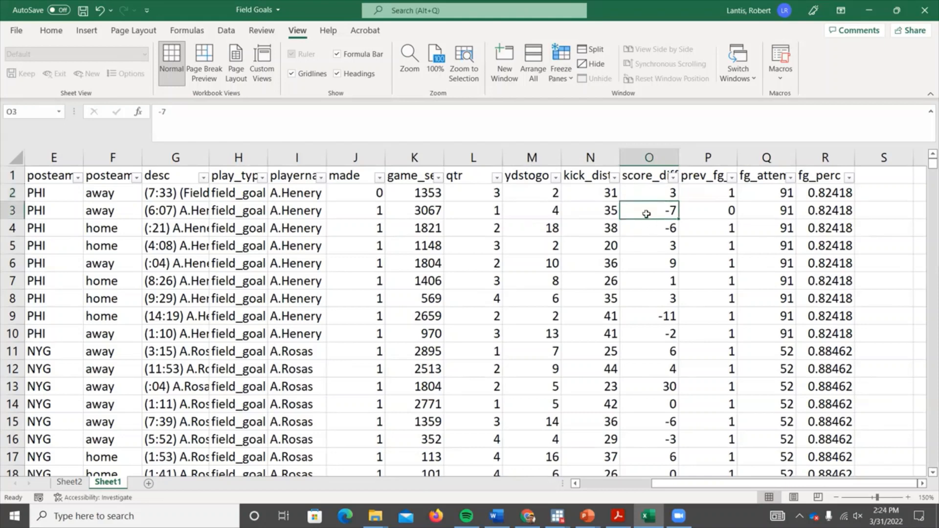
{"action": "left_click", "coordinate": [715, 199]}
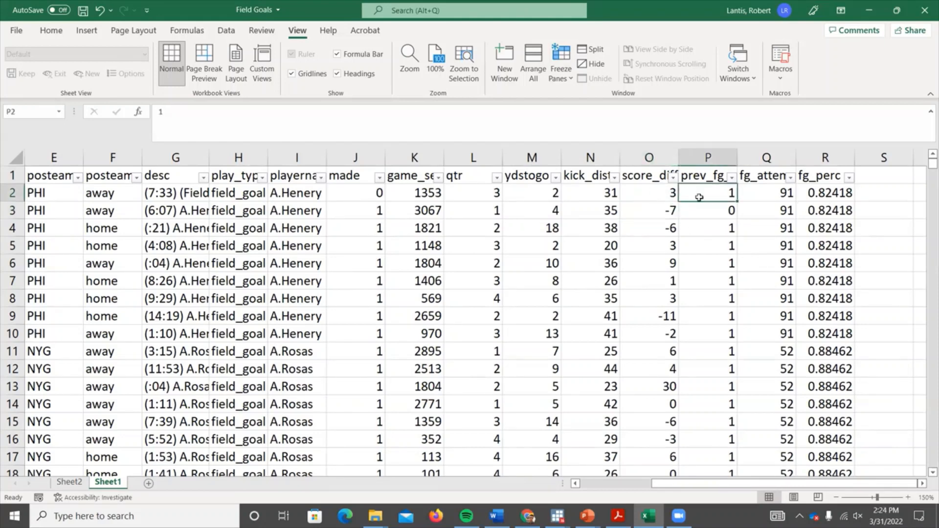
{"action": "left_click", "coordinate": [704, 175]}
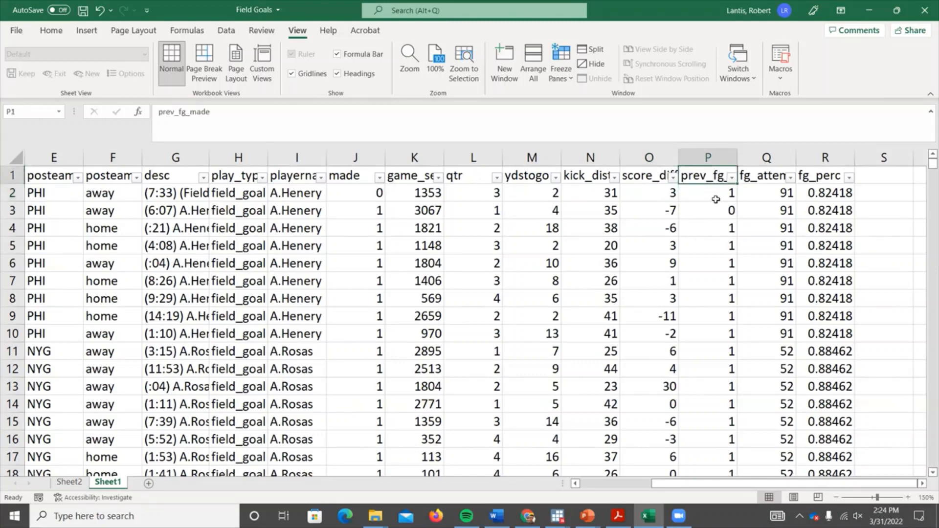
{"action": "left_click", "coordinate": [768, 181]}
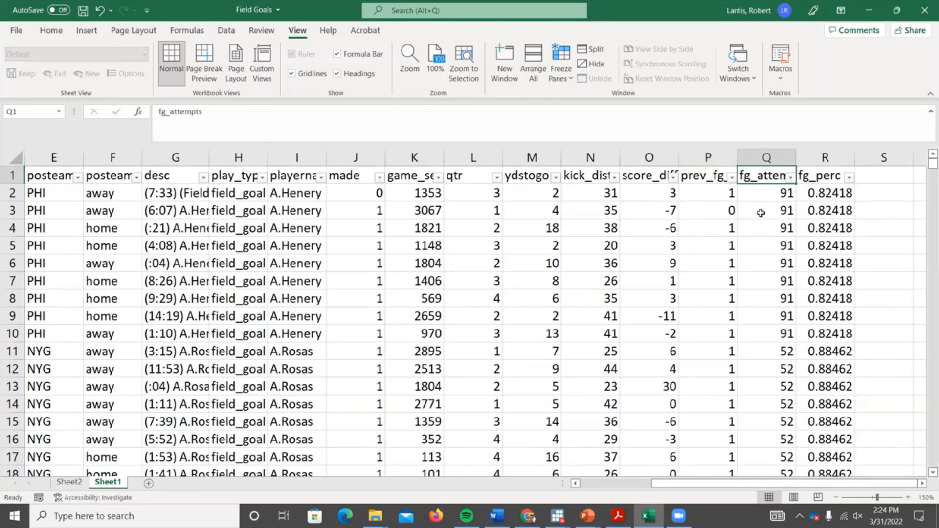
{"action": "left_click", "coordinate": [819, 181]}
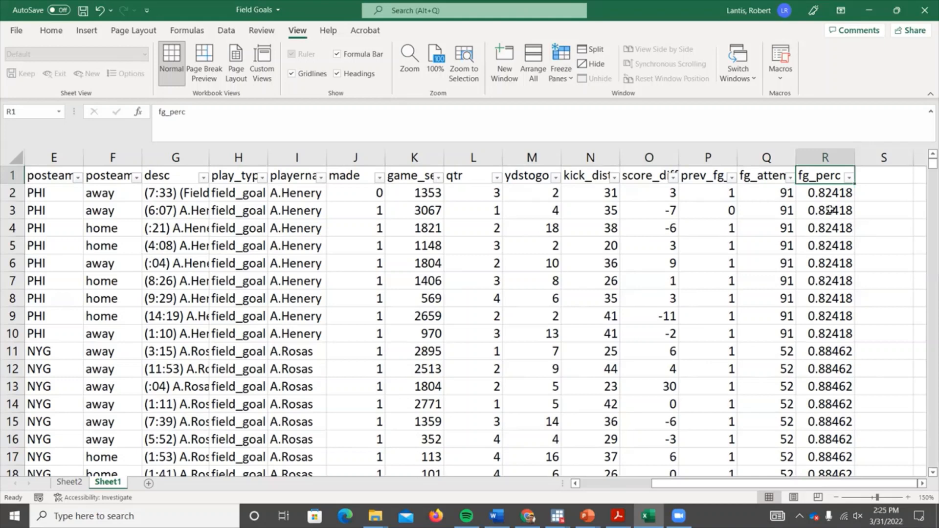
Step: Start a Regression from the data analysis tools and use the made column, $J$1:$J$5003, as the Y range
{"action": "left_click", "coordinate": [869, 178]}
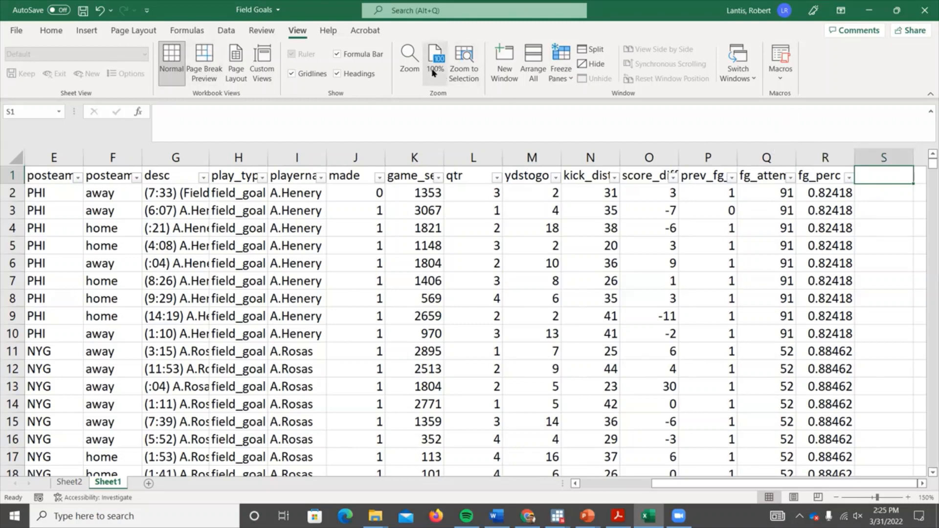
{"action": "left_click", "coordinate": [225, 30]}
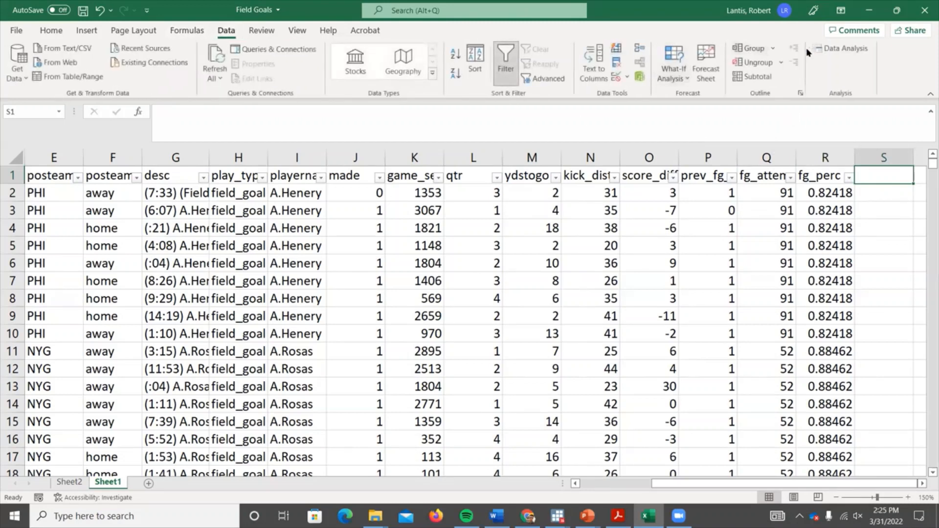
{"action": "left_click", "coordinate": [829, 49]}
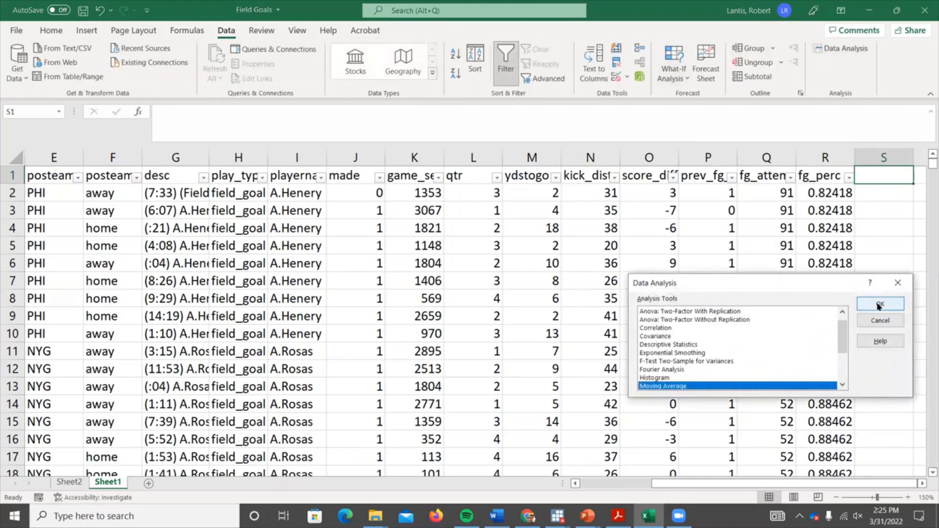
{"action": "scroll", "coordinate": [772, 341], "scroll_direction": "down", "scroll_amount": 3}
{"action": "left_click", "coordinate": [658, 346]}
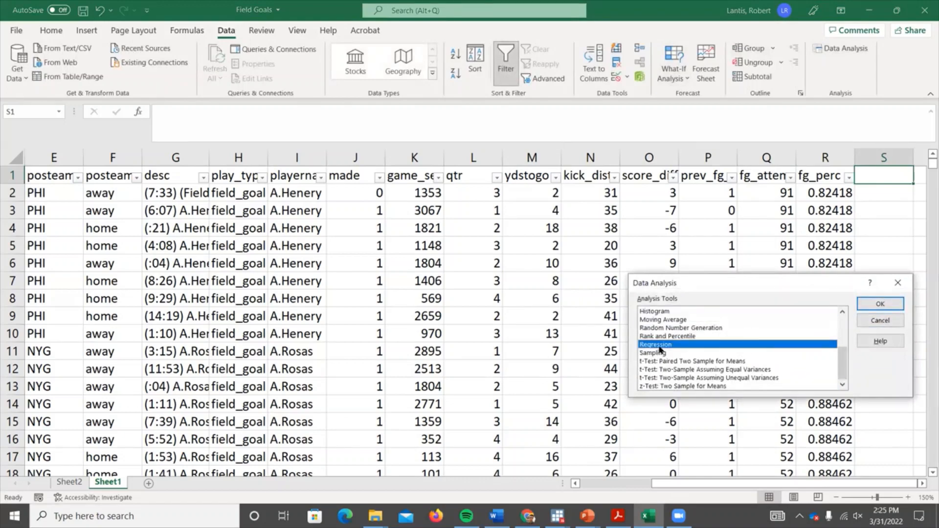
{"action": "left_click", "coordinate": [880, 303]}
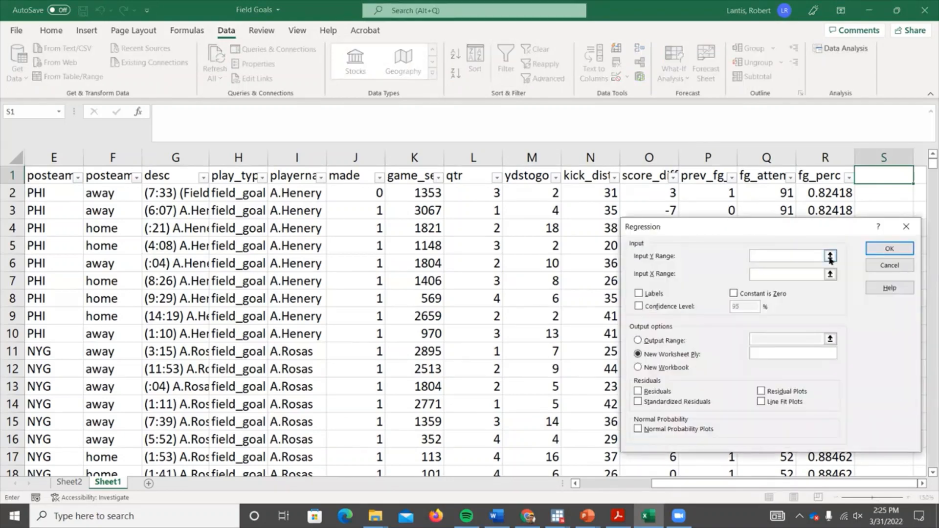
{"action": "left_click", "coordinate": [831, 257]}
{"action": "left_click", "coordinate": [357, 177]}
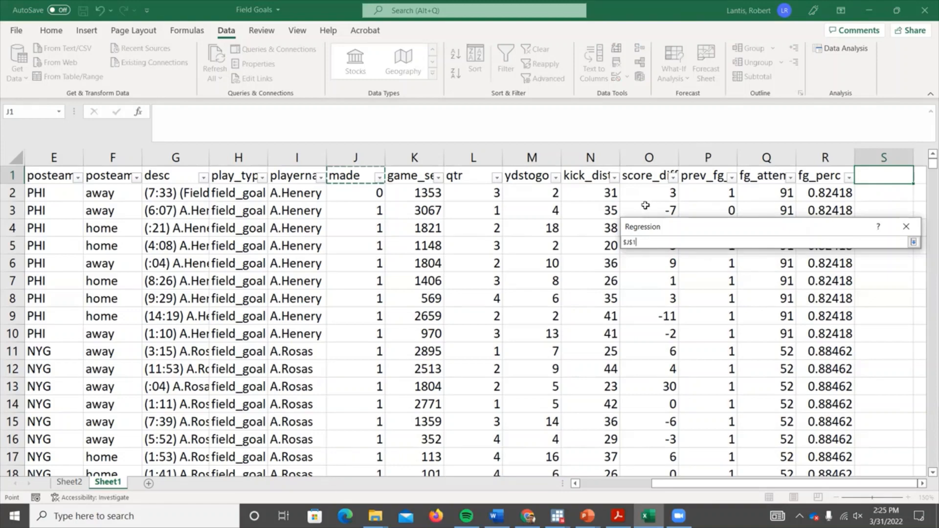
{"action": "key", "text": "ctrl+shift+Down"}
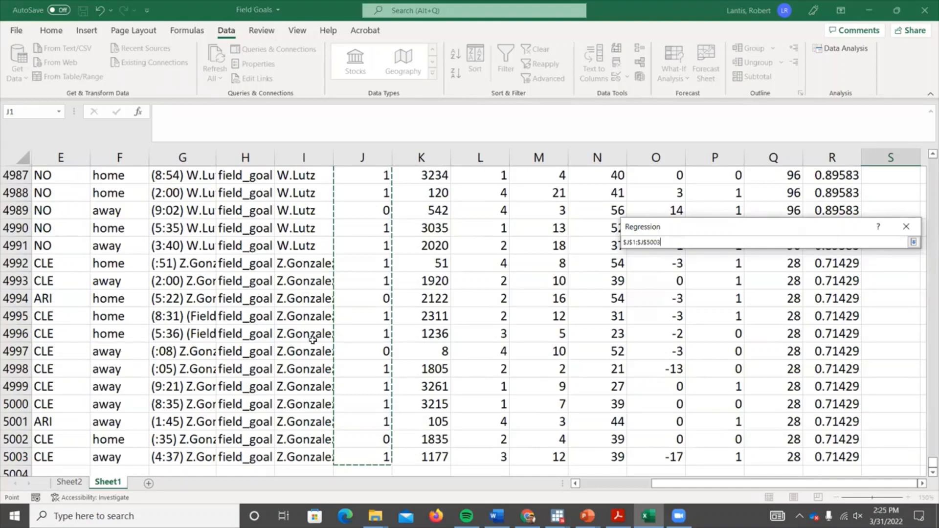
{"action": "left_click", "coordinate": [914, 243]}
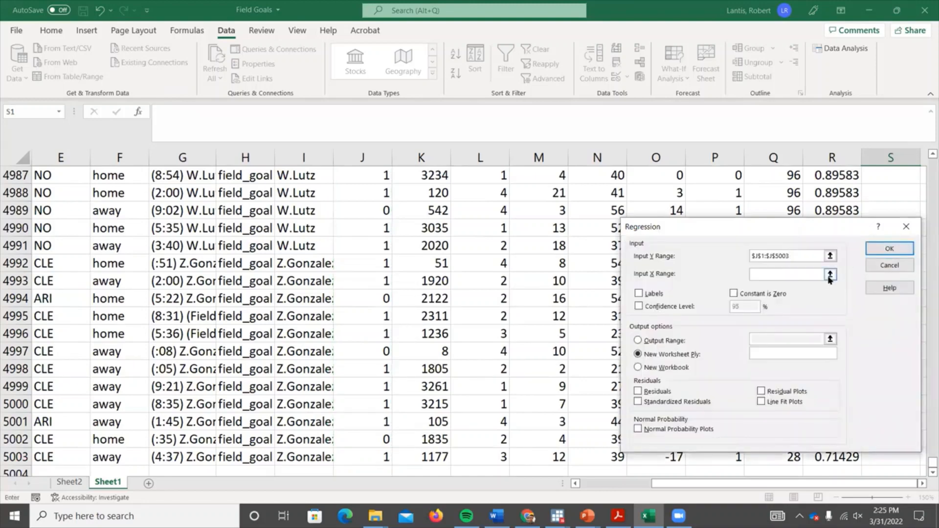
Step: Set the X range to the prev_fg_made column, $P$1:$P$5003, and run the regression with Labels enabled and output to a new worksheet
{"action": "left_click", "coordinate": [831, 275]}
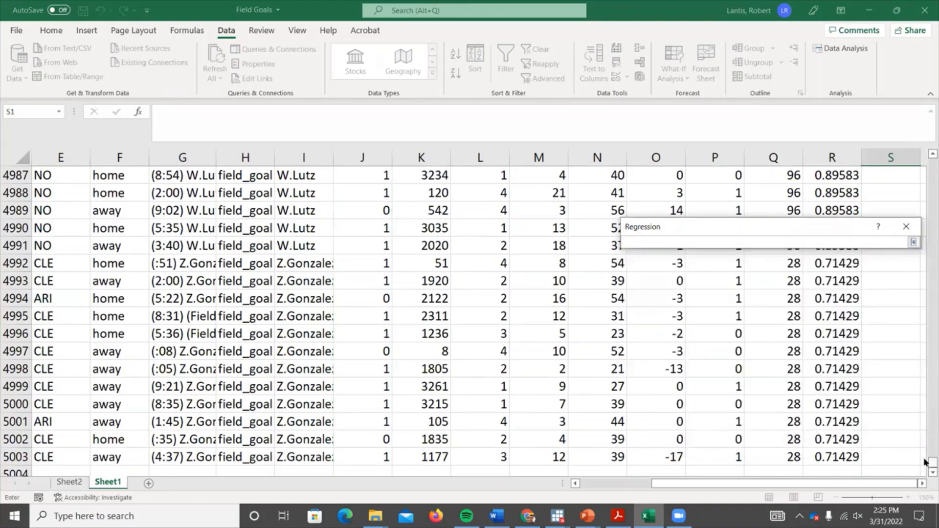
{"action": "left_click_drag", "start_coordinate": [927, 464], "coordinate": [928, 156]}
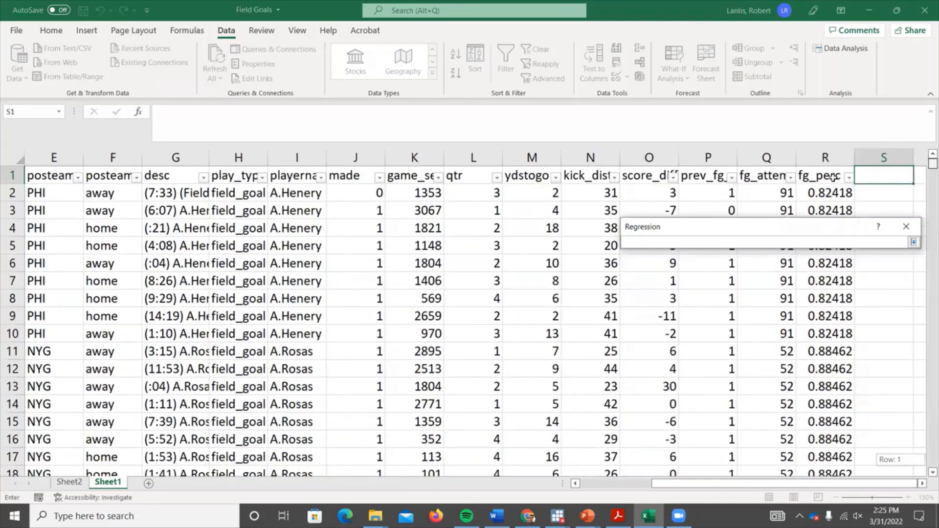
{"action": "left_click", "coordinate": [708, 175]}
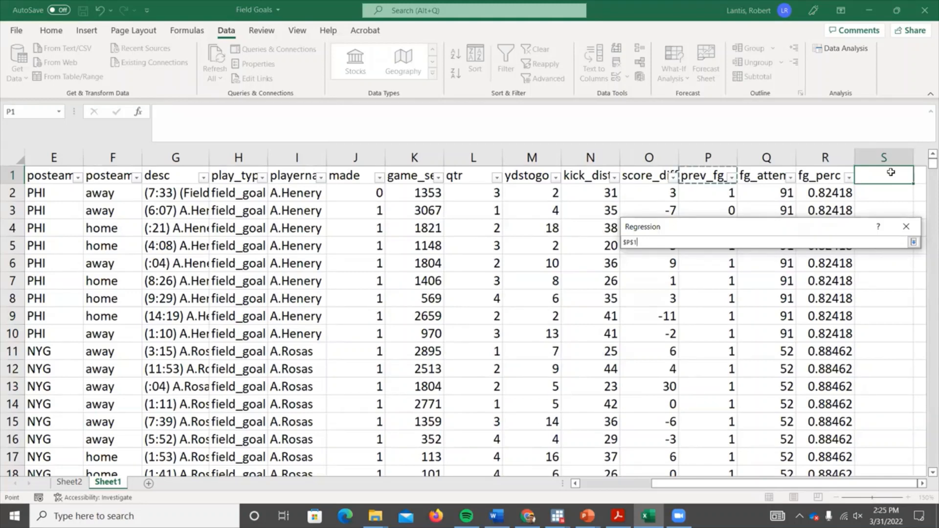
{"action": "key", "text": "ctrl+shift+Down"}
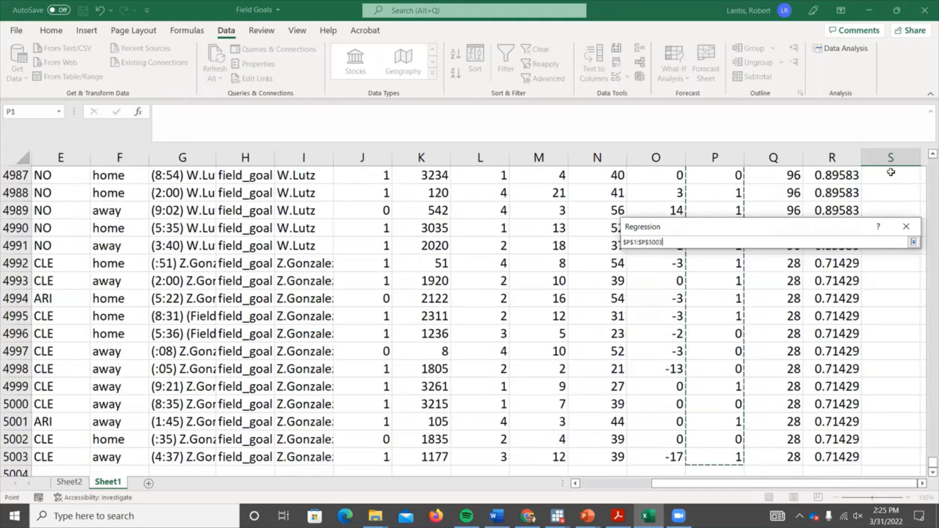
{"action": "left_click", "coordinate": [913, 243]}
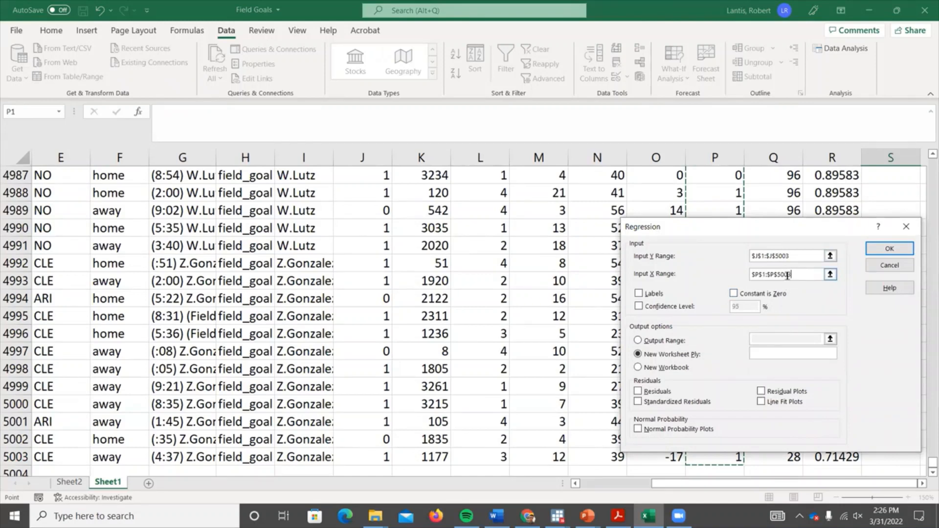
{"action": "left_click", "coordinate": [642, 295]}
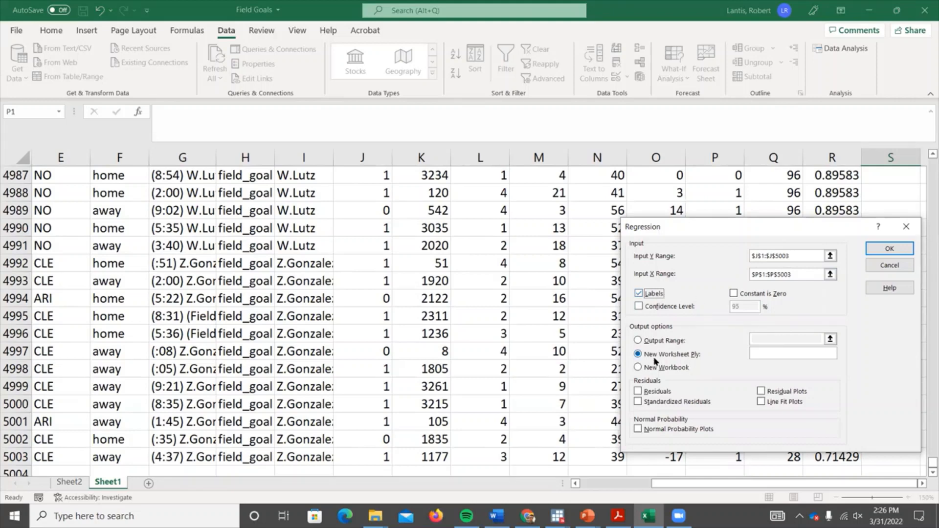
{"action": "left_click", "coordinate": [888, 257]}
Step: Move the regression output sheet after Sheet1 and rename it Naive
{"action": "left_click_drag", "start_coordinate": [108, 485], "coordinate": [175, 483]}
{"action": "right_click", "coordinate": [160, 483]}
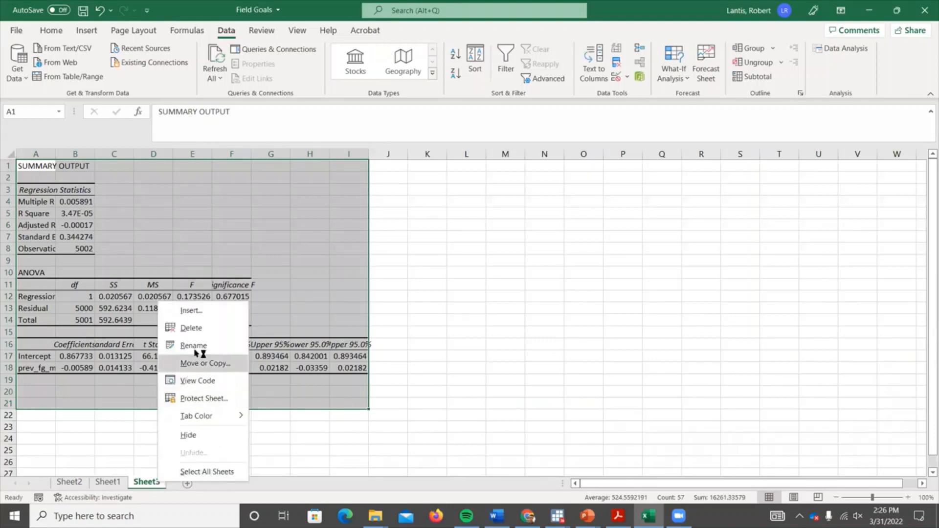
{"action": "left_click", "coordinate": [221, 346]}
{"action": "type", "text": "Naive"}
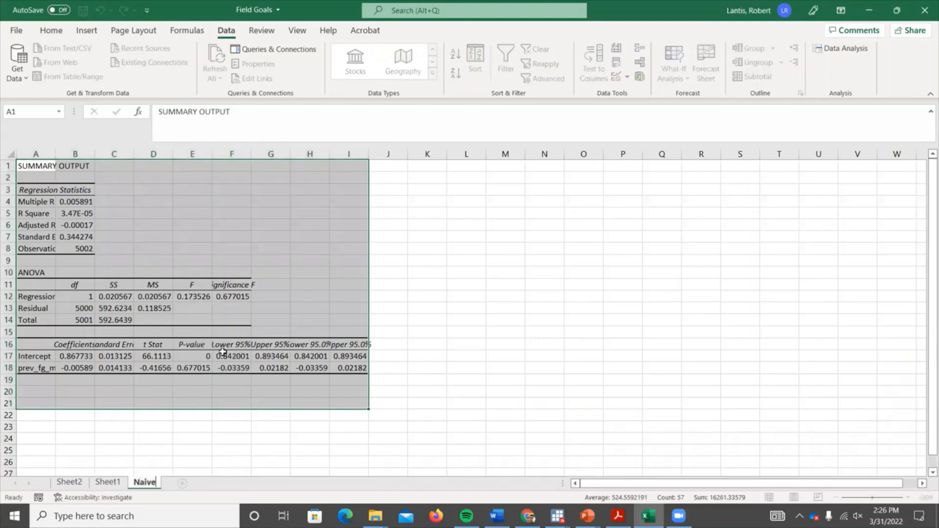
{"action": "left_click", "coordinate": [439, 333]}
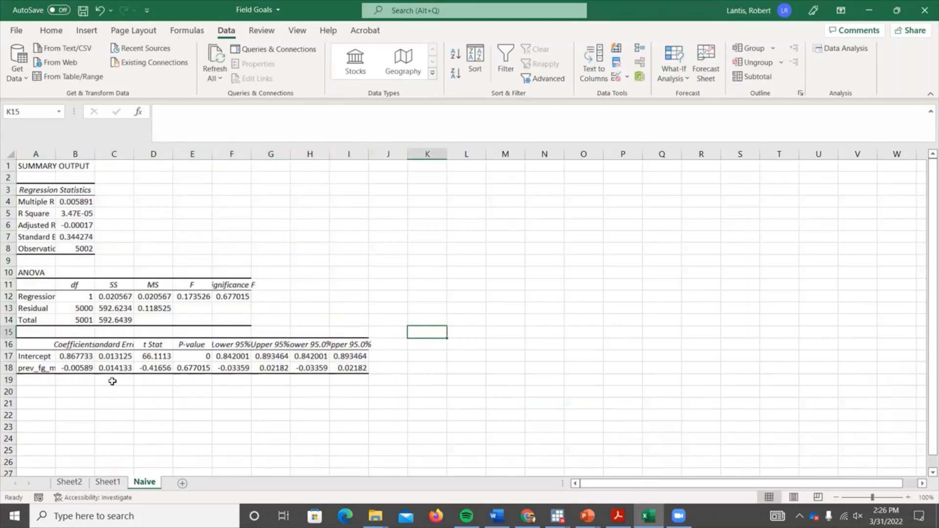
Step: Autofit column A of the regression output to its row labels
{"action": "double_click", "coordinate": [55, 154]}
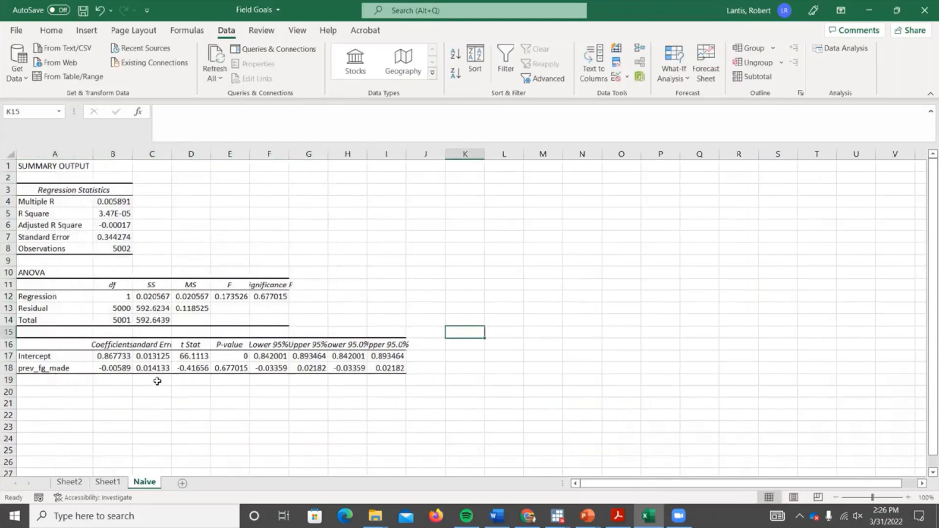
Step: Check the coefficient and p-value of prev_fg_made, and set the Naive sheet's zoom to 150%
{"action": "left_click", "coordinate": [124, 367]}
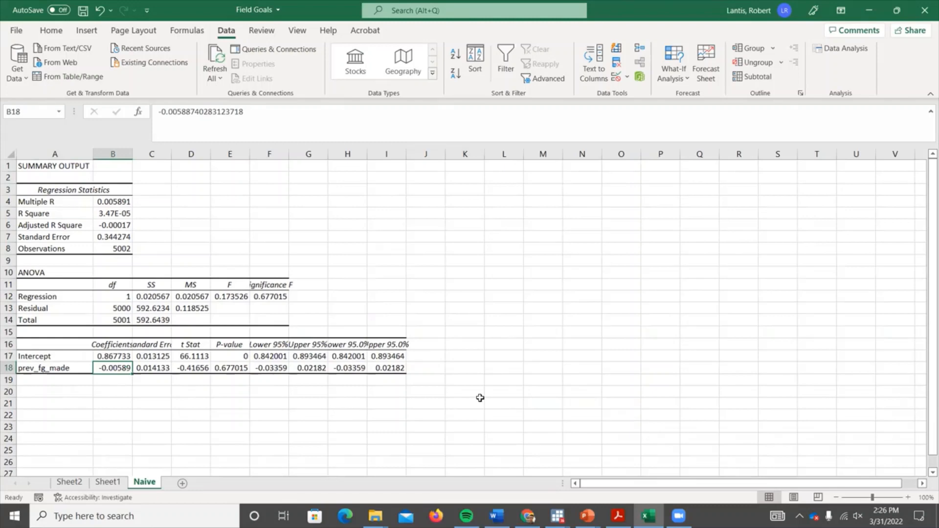
{"action": "left_click", "coordinate": [230, 366]}
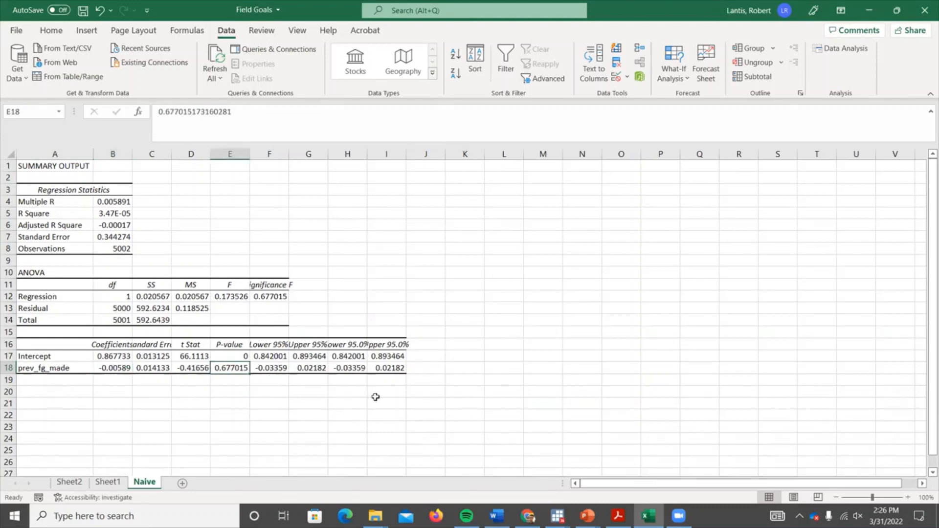
{"action": "left_click", "coordinate": [298, 30]}
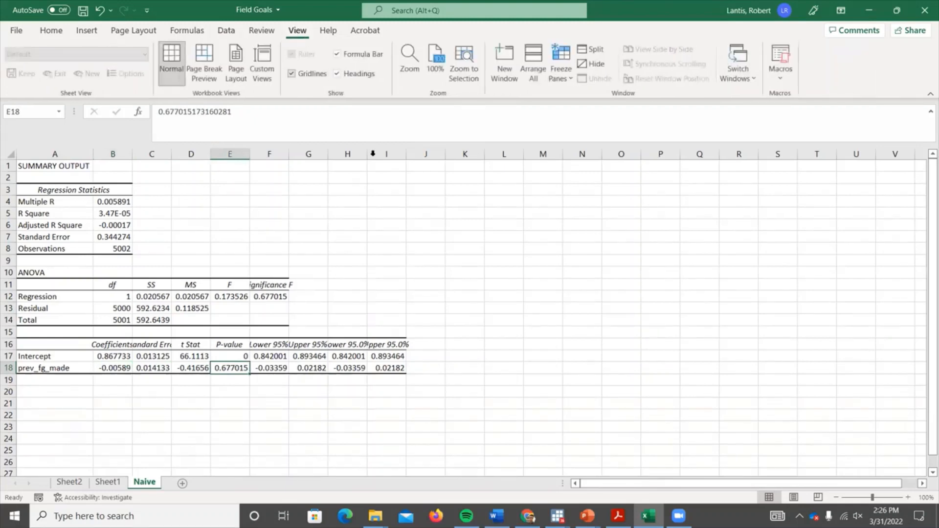
{"action": "left_click", "coordinate": [410, 61]}
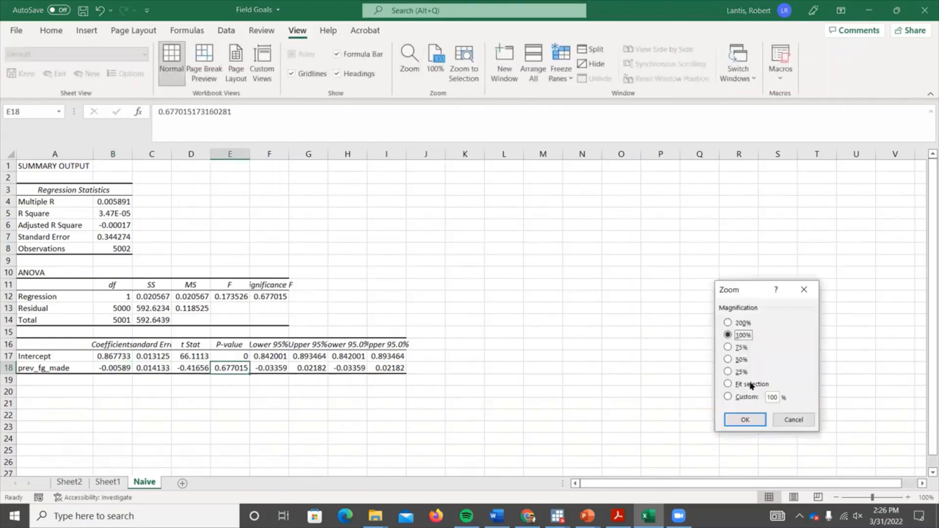
{"action": "left_click", "coordinate": [772, 396]}
{"action": "key", "text": "Return"}
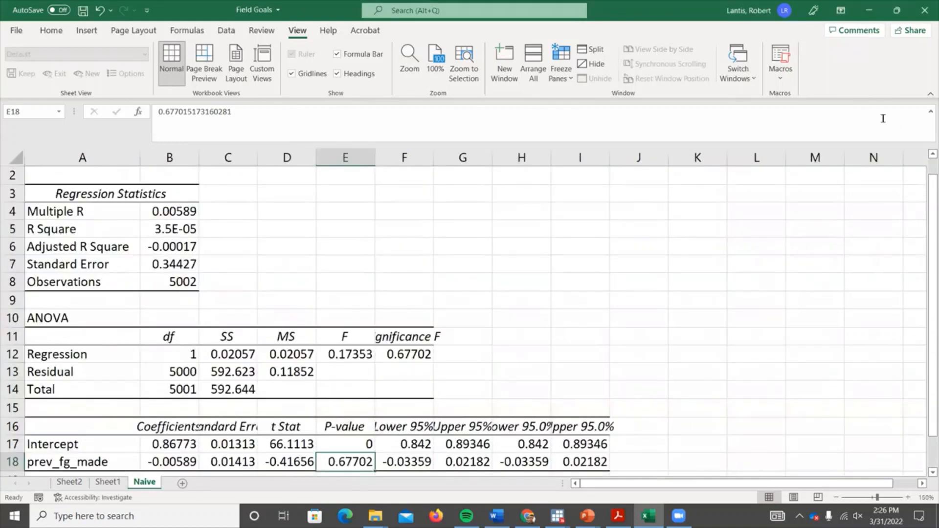
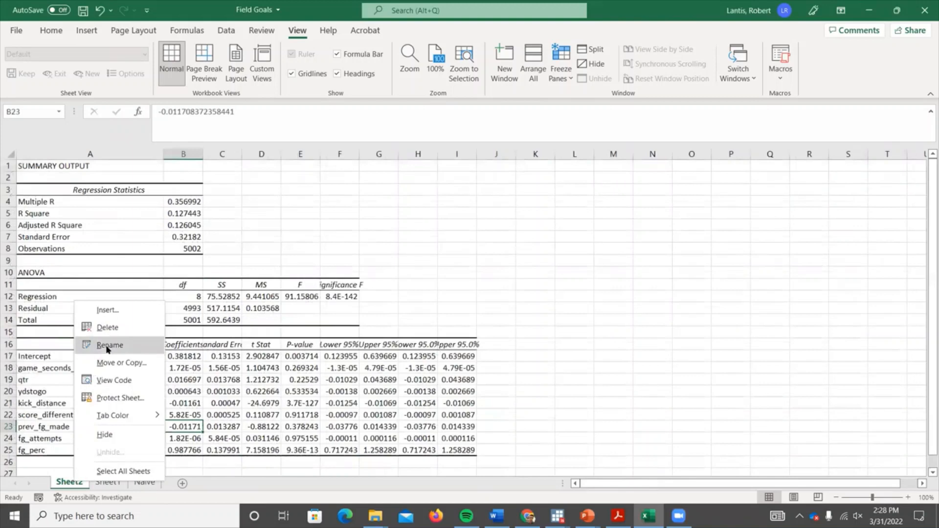
Step: Delete Sheet2, the sheet with the older multi-variable regression output, from the workbook
{"action": "left_click", "coordinate": [97, 460]}
{"action": "right_click", "coordinate": [71, 485]}
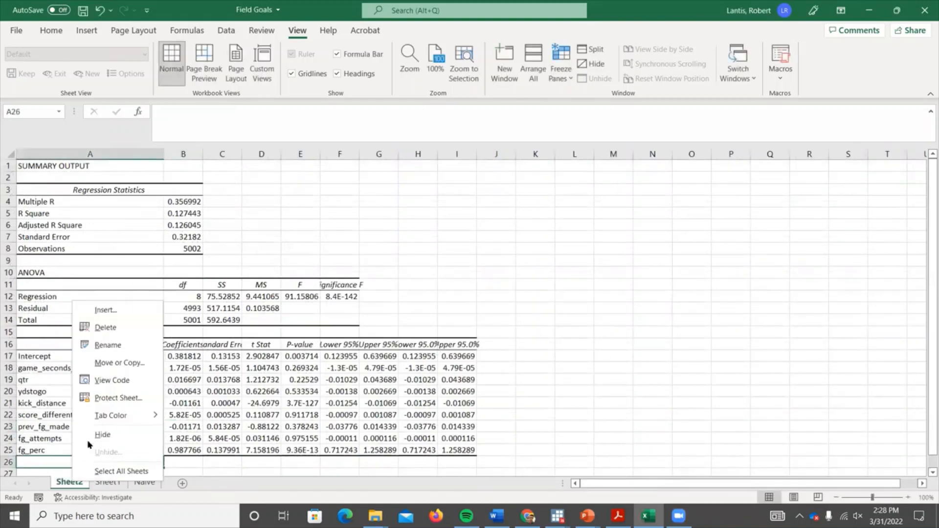
{"action": "left_click", "coordinate": [110, 330]}
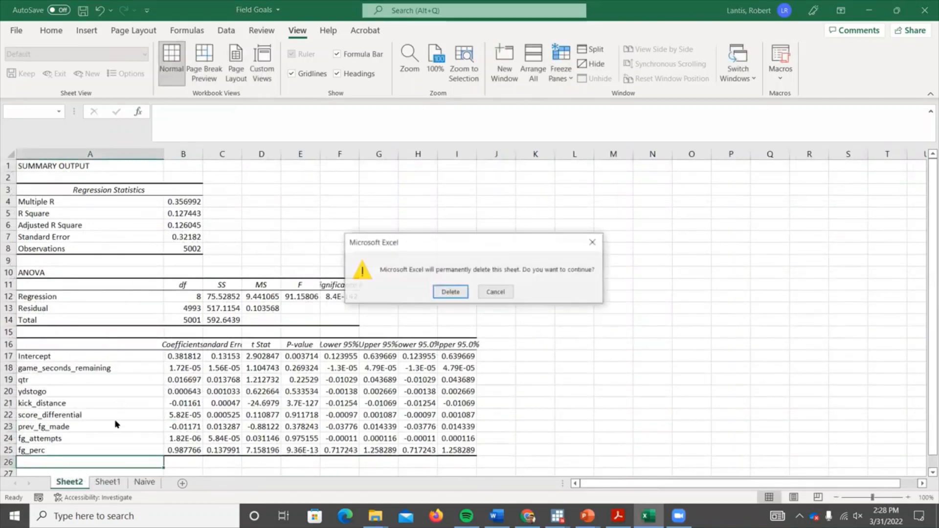
{"action": "left_click", "coordinate": [441, 290]}
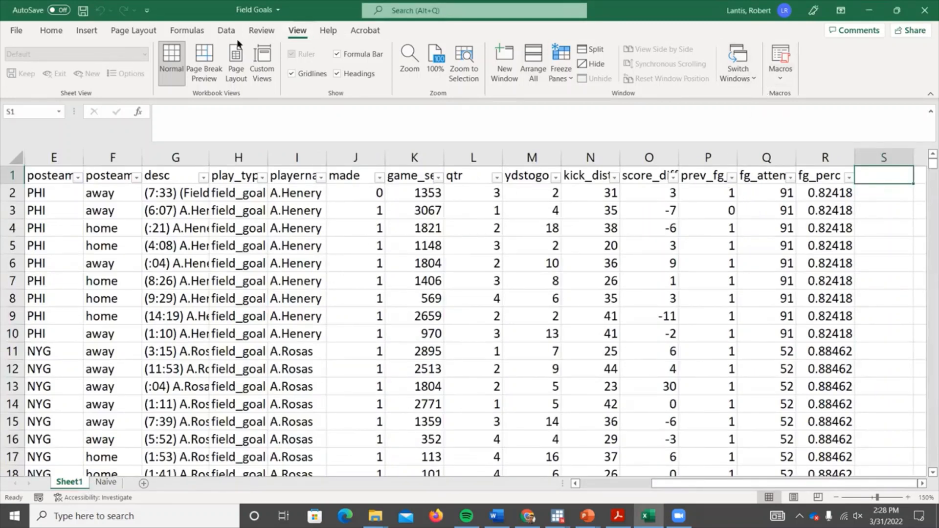
Step: Examine the candidate control variable columns on Sheet1, starting from game_seconds_remaining, qtr, ydstogo and kick_distance
{"action": "left_click", "coordinate": [413, 175]}
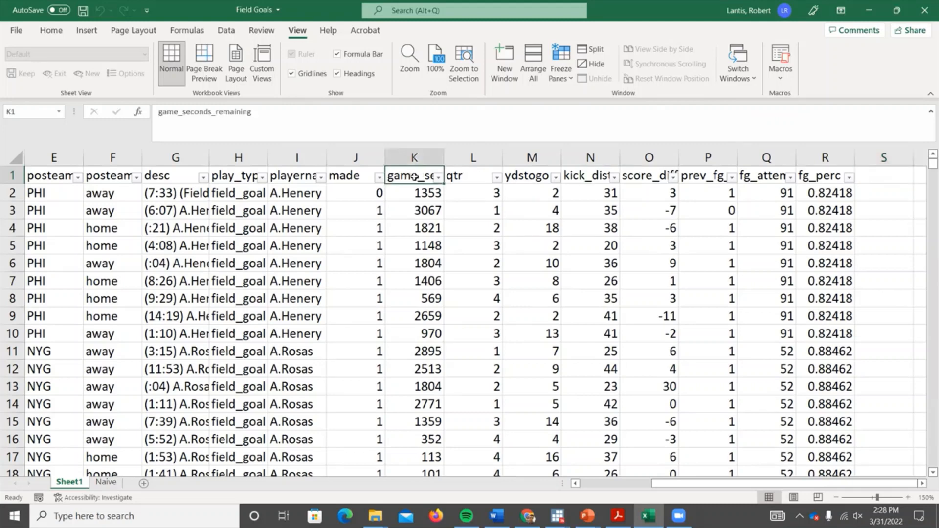
{"action": "left_click_drag", "start_coordinate": [410, 177], "coordinate": [483, 180]}
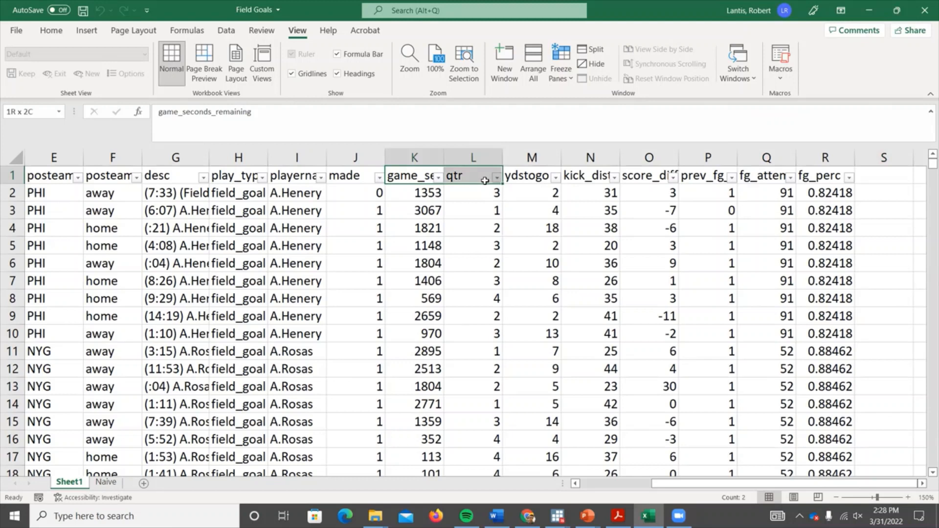
{"action": "left_click_drag", "start_coordinate": [485, 181], "coordinate": [530, 178]}
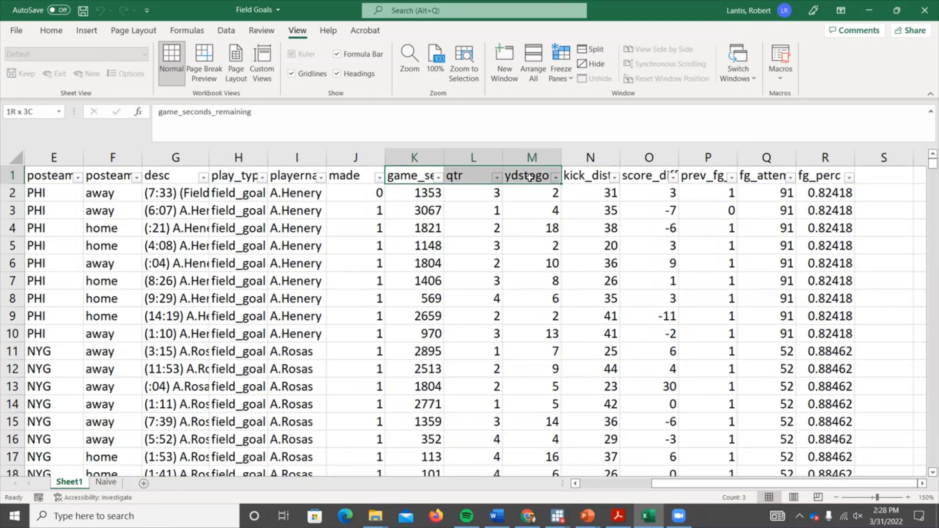
{"action": "left_click_drag", "start_coordinate": [531, 178], "coordinate": [651, 212]}
{"action": "left_click", "coordinate": [604, 231]}
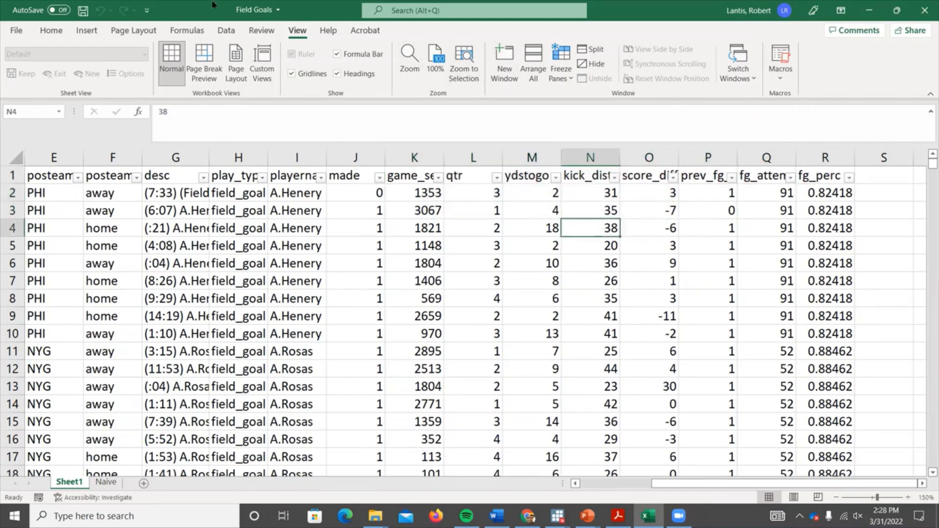
Step: Run a Regression with Y range $J$1:$J$5003 and X range $K$1:$R$5003, with Labels enabled and output to a new worksheet
{"action": "left_click", "coordinate": [226, 30]}
{"action": "left_click", "coordinate": [841, 48]}
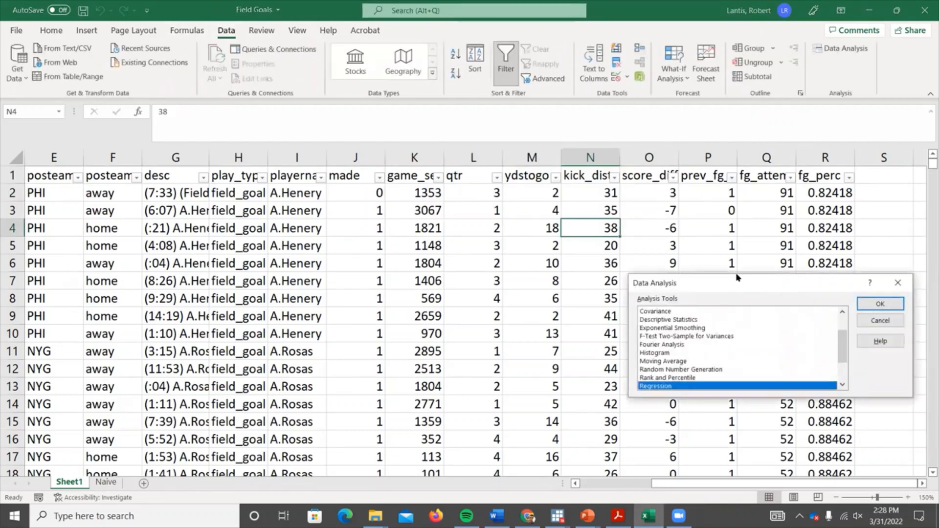
{"action": "left_click", "coordinate": [677, 345]}
{"action": "left_click", "coordinate": [880, 303]}
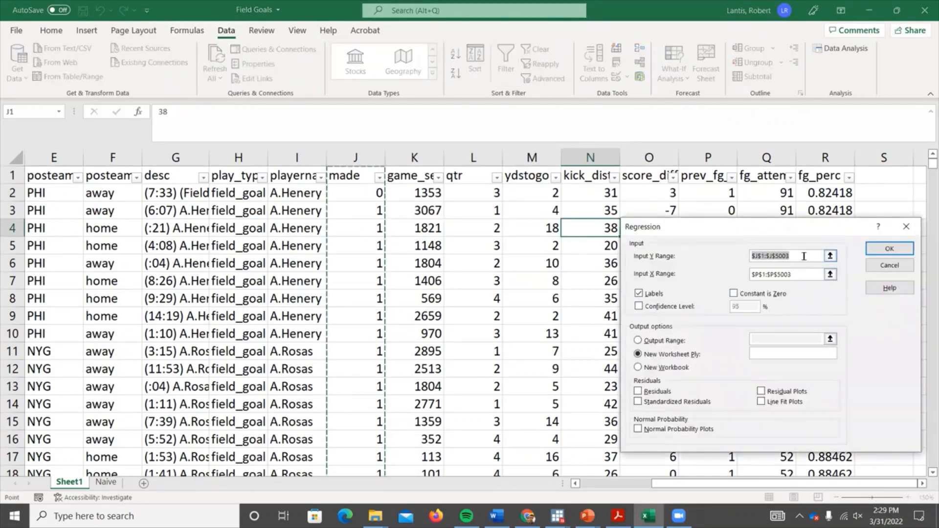
{"action": "left_click", "coordinate": [830, 275]}
{"action": "left_click_drag", "start_coordinate": [416, 176], "coordinate": [827, 180]}
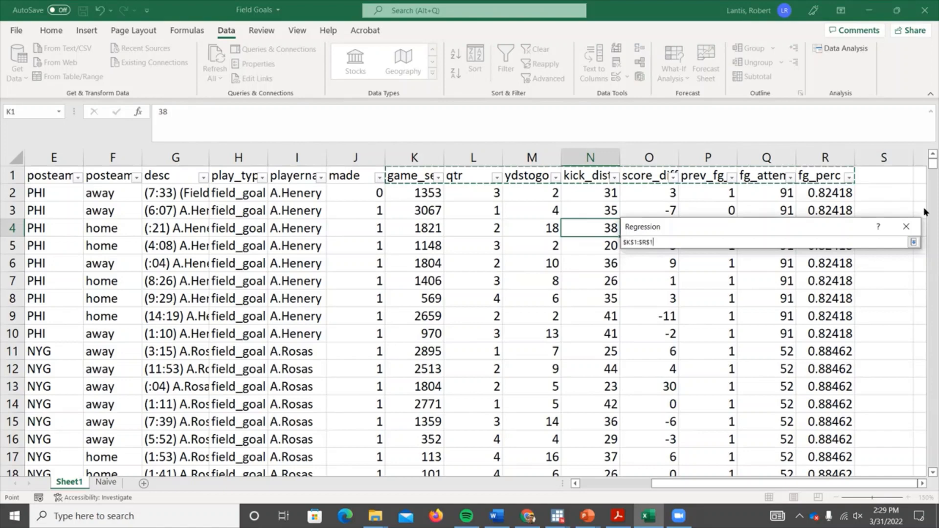
{"action": "key", "text": "ctrl+shift+Down"}
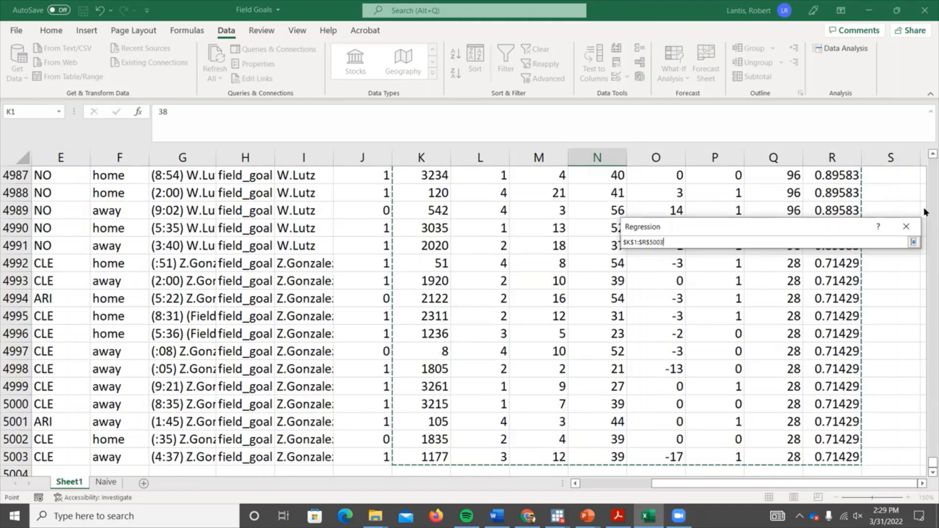
{"action": "left_click", "coordinate": [913, 243]}
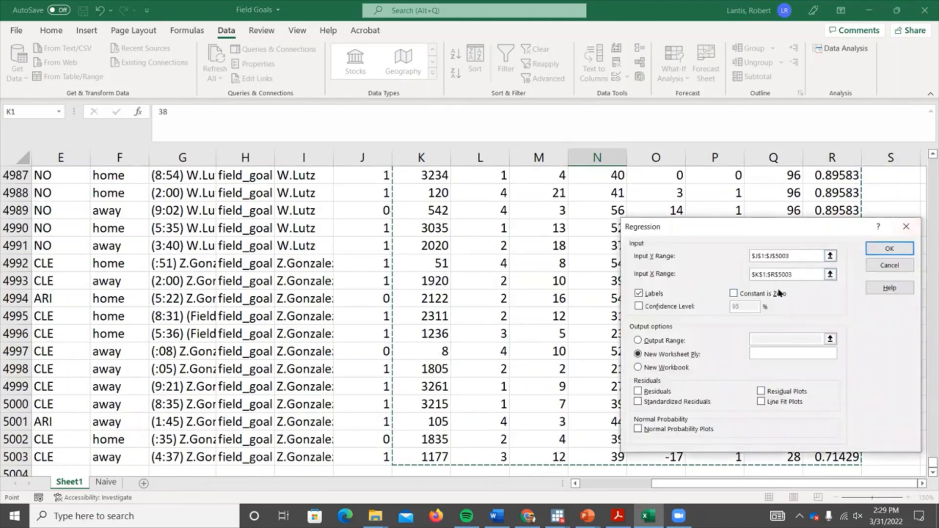
{"action": "left_click", "coordinate": [890, 249]}
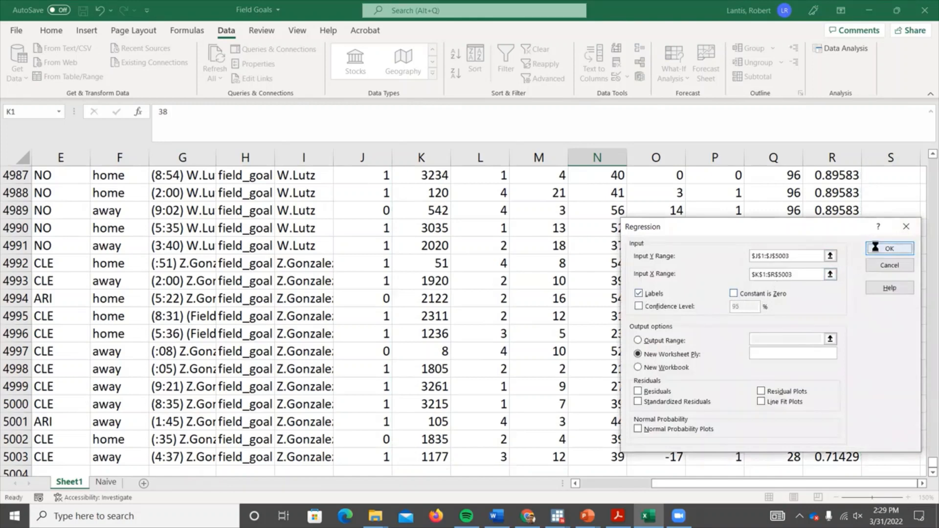
Step: Move the new regression output sheet after Naive and rename it More Controls
{"action": "left_click_drag", "start_coordinate": [61, 484], "coordinate": [172, 483]}
{"action": "right_click", "coordinate": [147, 483]}
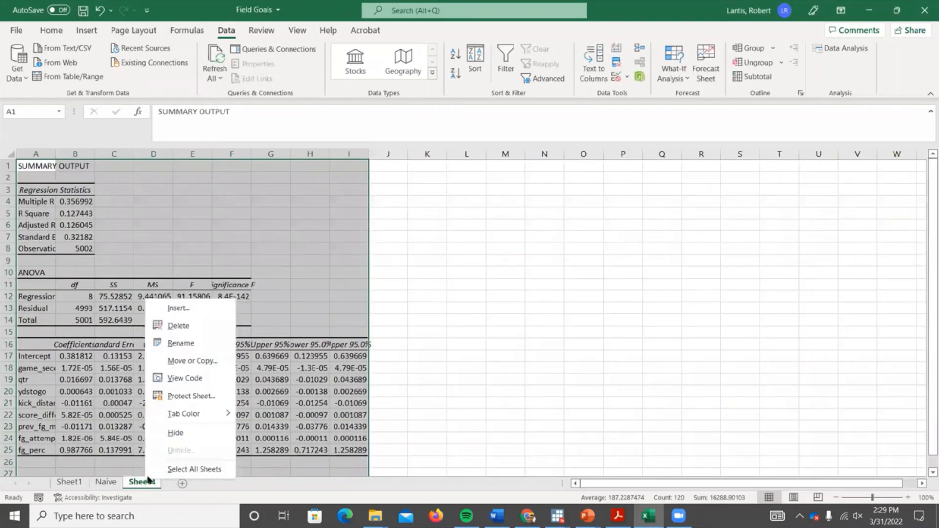
{"action": "left_click", "coordinate": [184, 350]}
{"action": "type", "text": "Mo"}
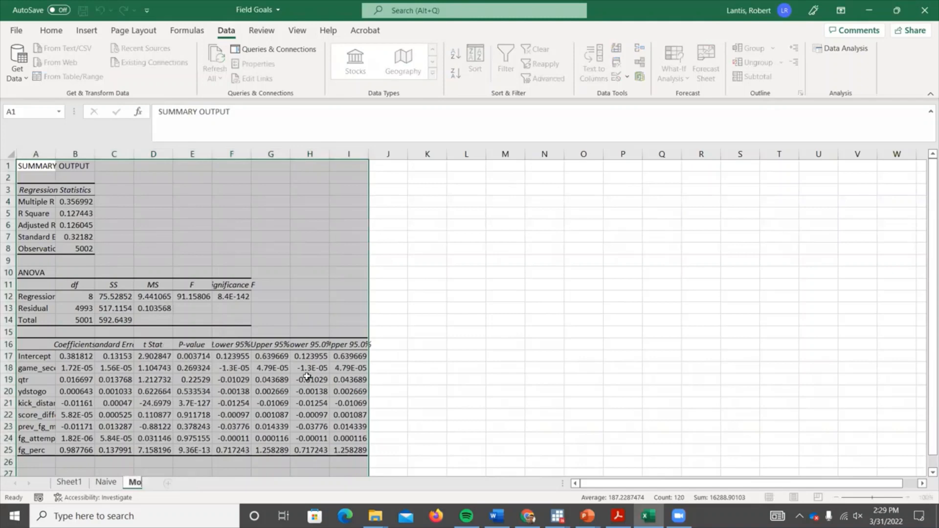
{"action": "type", "text": "re Controls"}
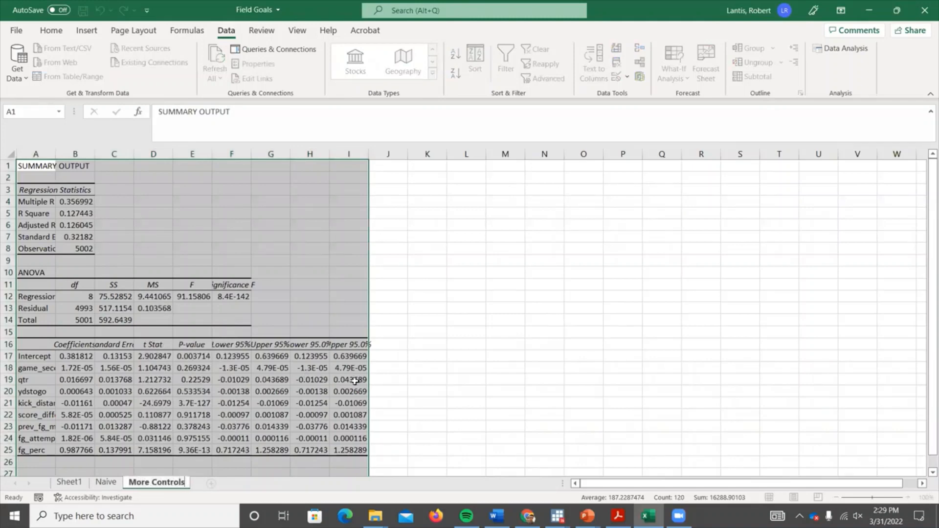
{"action": "left_click", "coordinate": [386, 368]}
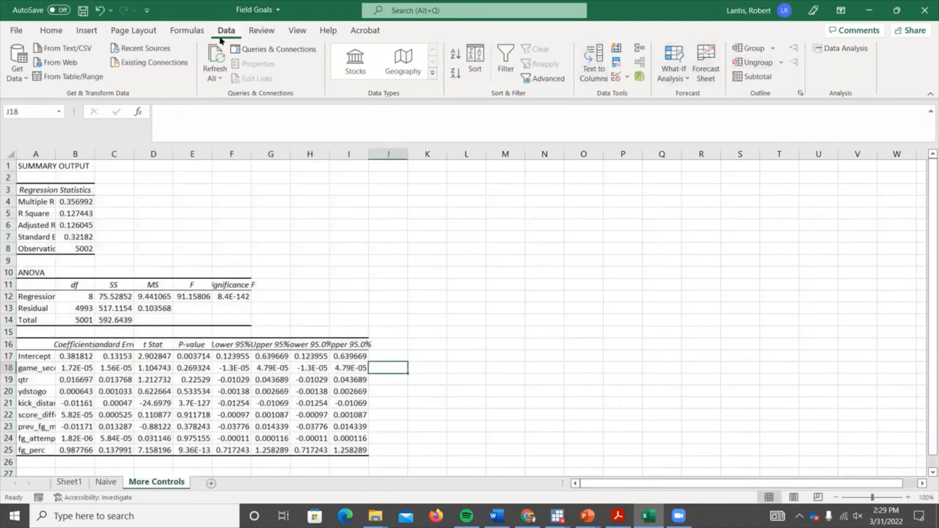
Step: Set the zoom of the More Controls sheet to a custom 150%
{"action": "left_click", "coordinate": [298, 31]}
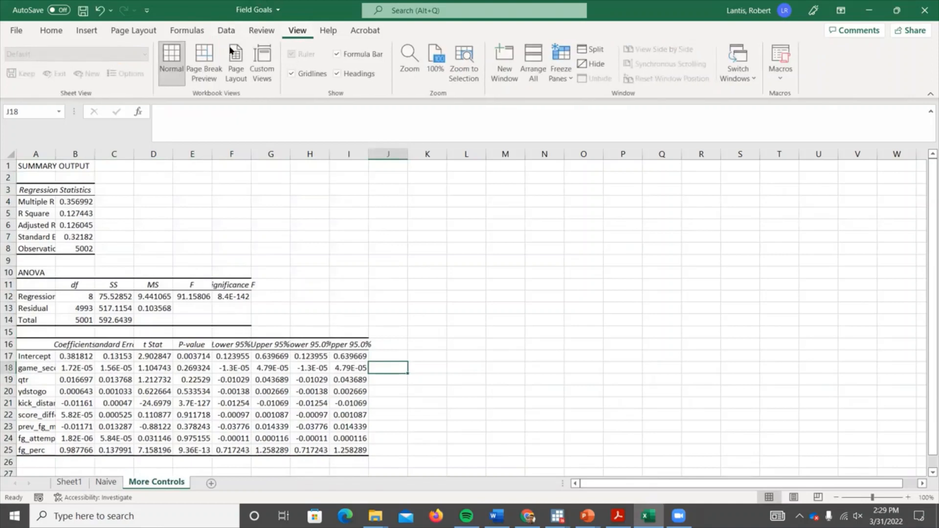
{"action": "left_click", "coordinate": [410, 61]}
{"action": "left_click", "coordinate": [728, 323]}
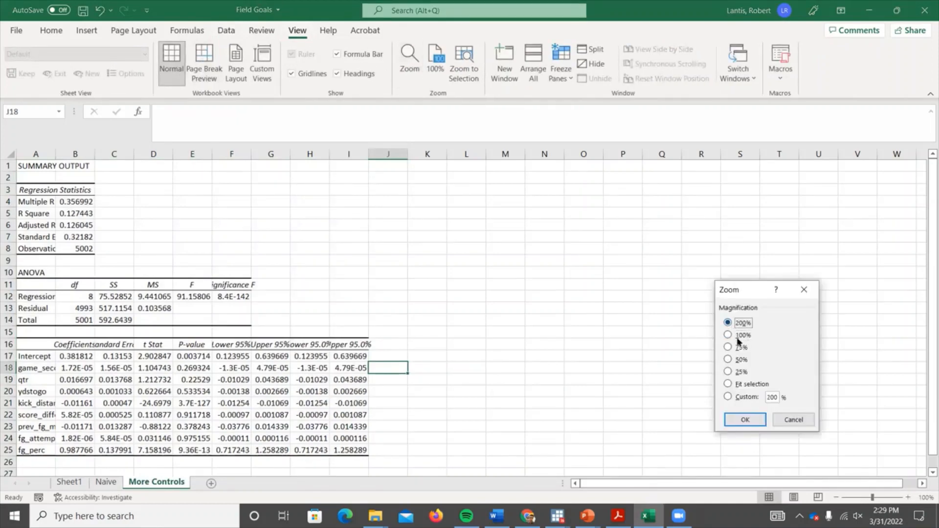
{"action": "left_click", "coordinate": [736, 335]}
{"action": "key", "text": "alt+c"}
{"action": "type", "text": "150"}
{"action": "key", "text": "Return"}
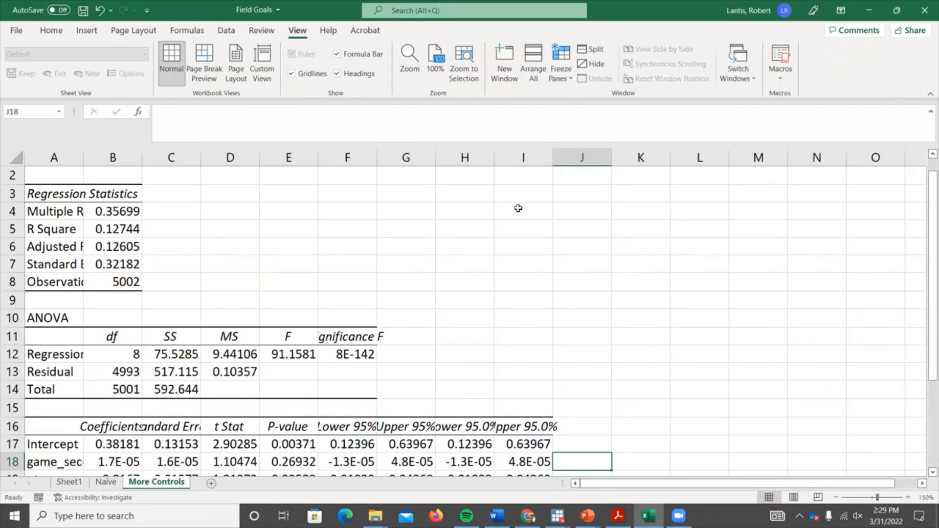
Step: Autofit column A of the More Controls sheet so the variable names fit
{"action": "scroll", "coordinate": [168, 237], "scroll_direction": "down", "scroll_amount": 2}
{"action": "left_click_drag", "start_coordinate": [84, 157], "coordinate": [84, 156]}
{"action": "double_click", "coordinate": [85, 156]}
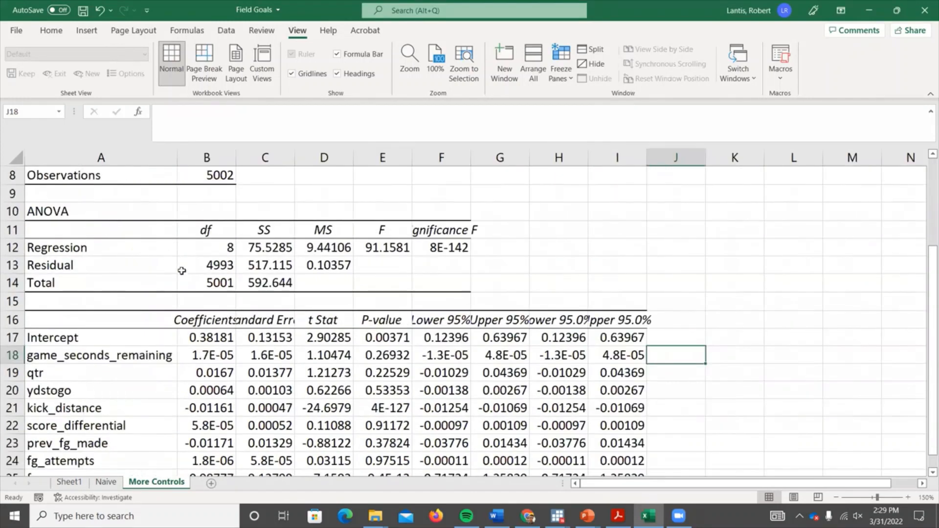
Step: Examine the number of observations, the p-values from Intercept down to kick_distance, and the kick_distance coefficient
{"action": "scroll", "coordinate": [184, 293], "scroll_direction": "up", "scroll_amount": 2}
{"action": "left_click", "coordinate": [201, 297]}
{"action": "left_click_drag", "start_coordinate": [202, 296], "coordinate": [245, 300]}
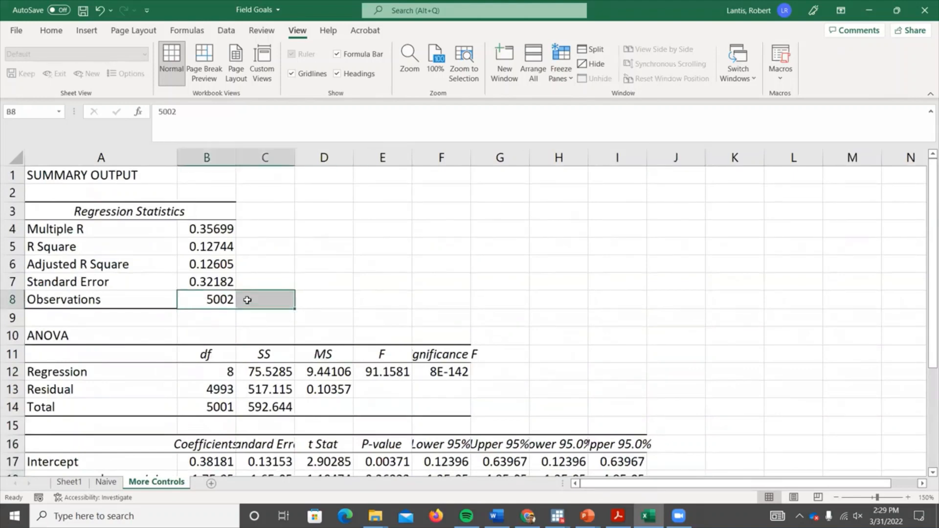
{"action": "scroll", "coordinate": [278, 299], "scroll_direction": "down", "scroll_amount": 1}
{"action": "scroll", "coordinate": [269, 298], "scroll_direction": "down", "scroll_amount": 5}
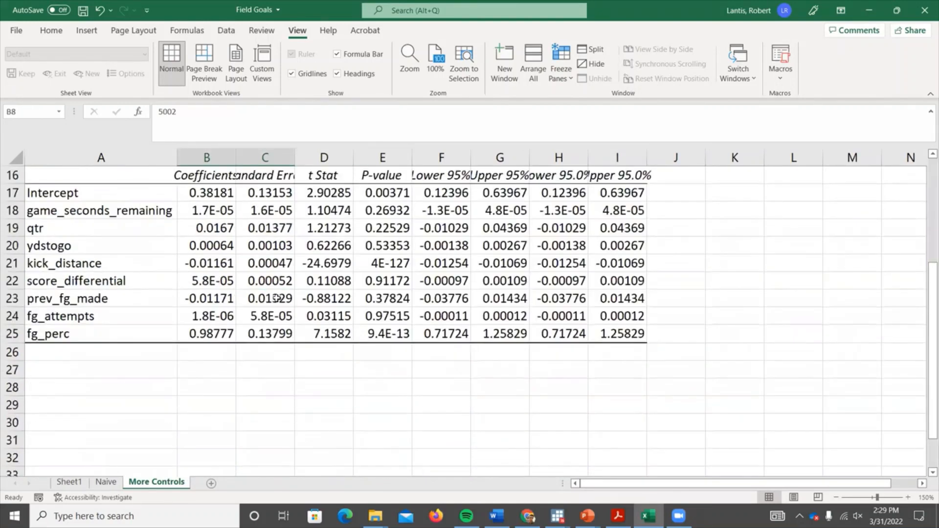
{"action": "scroll", "coordinate": [259, 269], "scroll_direction": "up", "scroll_amount": 1}
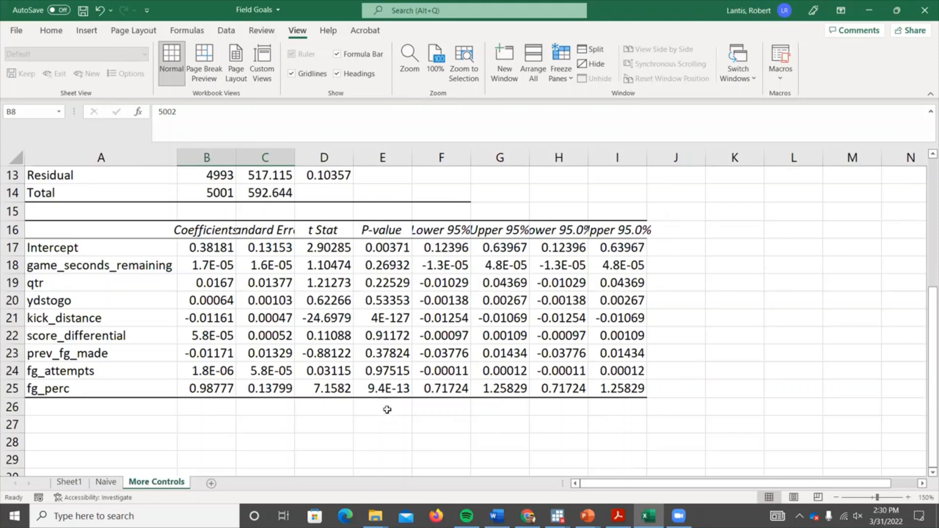
{"action": "left_click", "coordinate": [384, 248]}
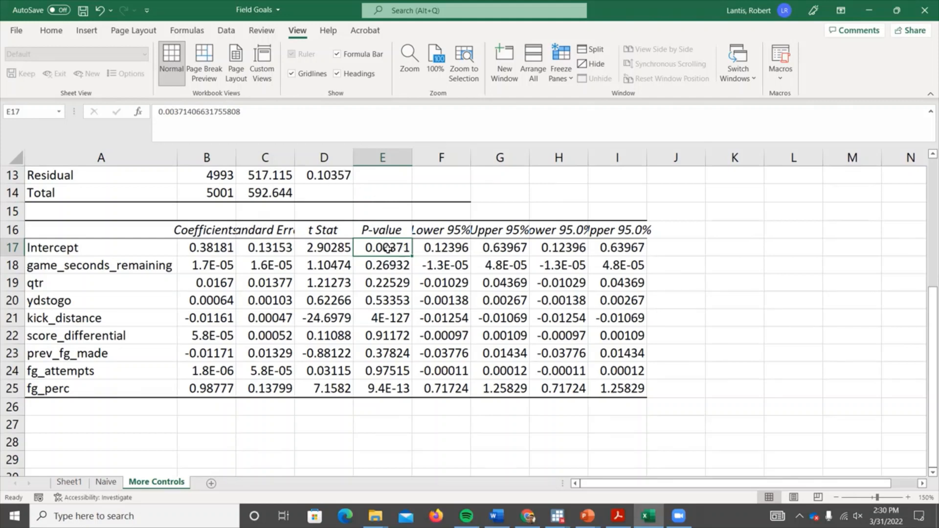
{"action": "key", "text": "Down"}
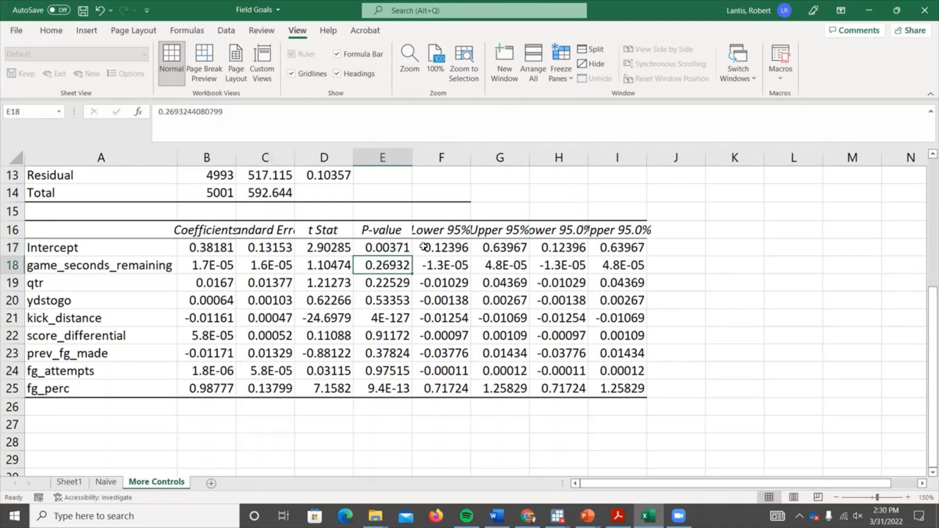
{"action": "key", "text": "Down"}
{"action": "key", "text": "Down"}
{"action": "key", "text": "Down"}
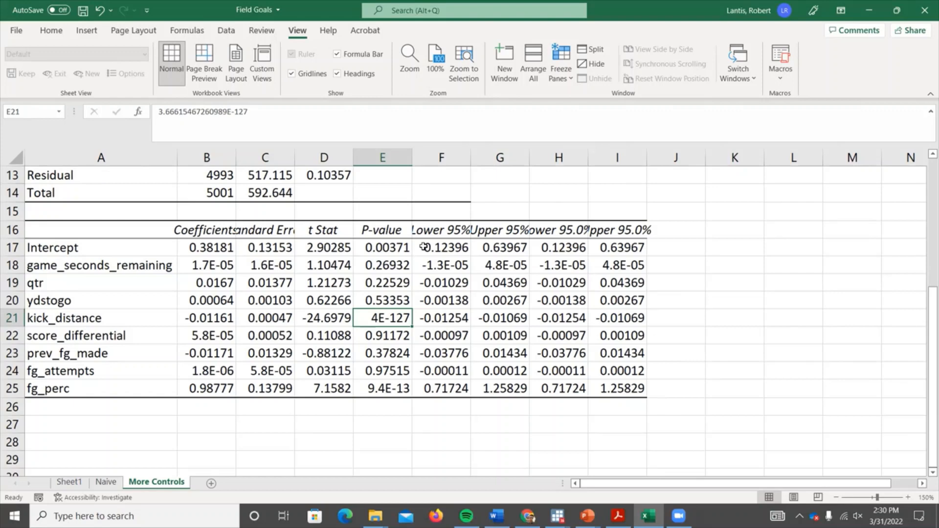
{"action": "left_click", "coordinate": [201, 321]}
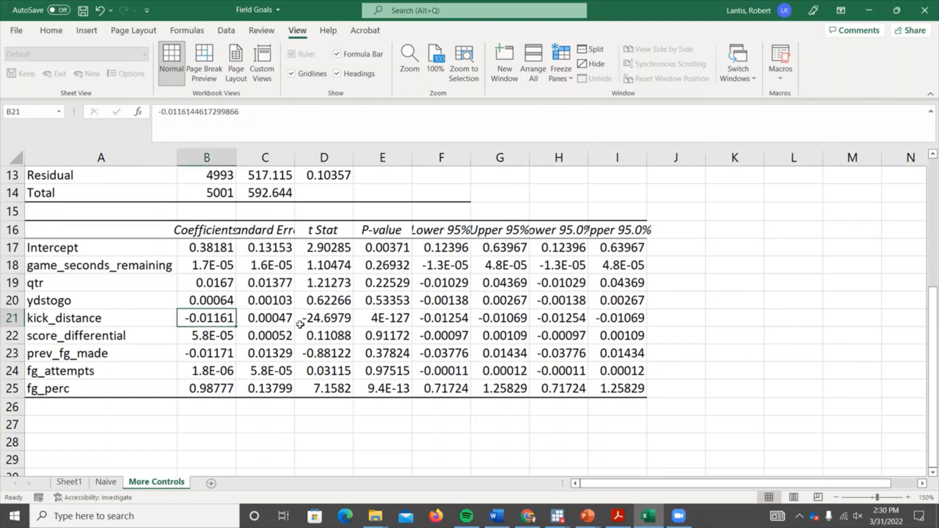
Step: Label cell A27 below the regression table "Interpret Kick Distance"
{"action": "left_click", "coordinate": [142, 423]}
{"action": "type", "text": "I"}
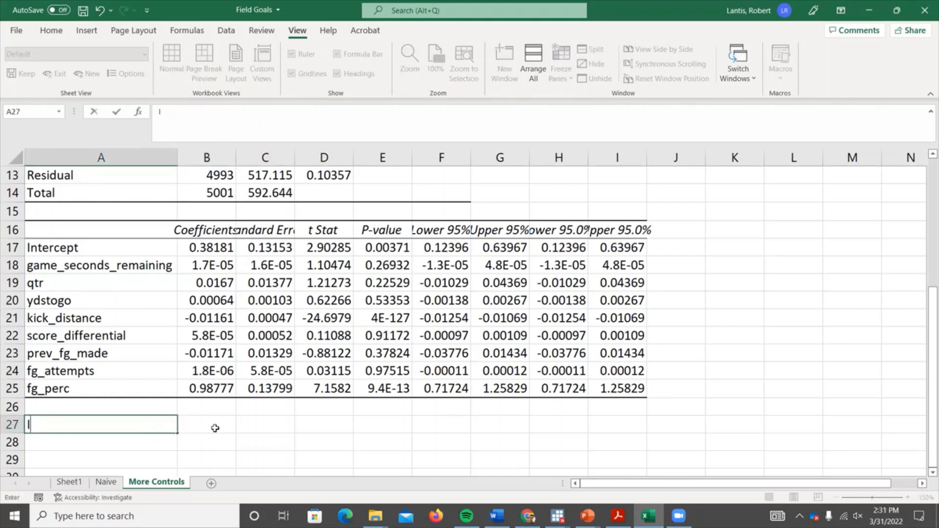
{"action": "type", "text": "nterpret Kick Distance"}
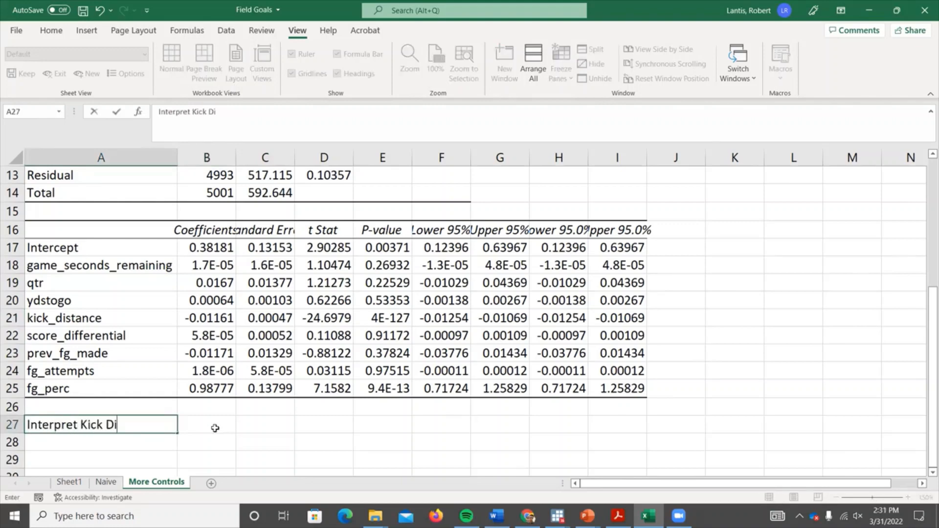
{"action": "key", "text": "Tab"}
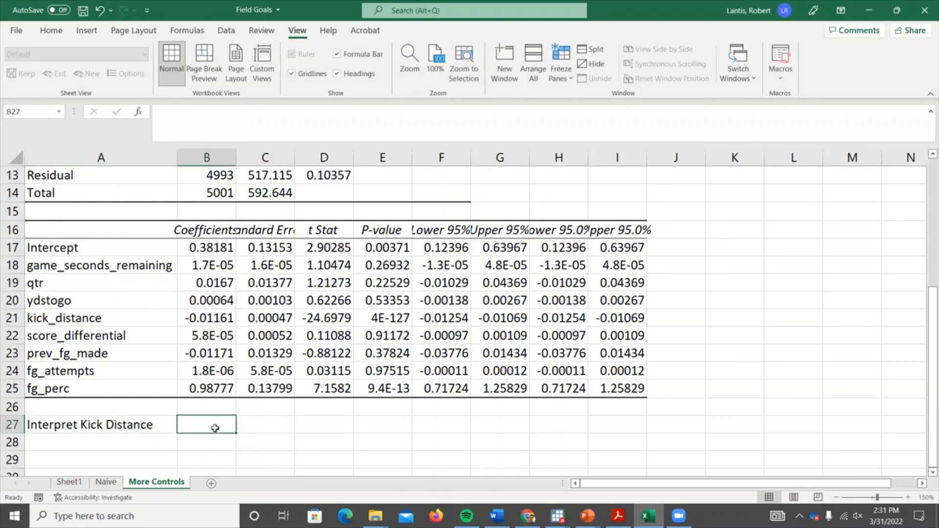
Step: Enter the note "one more unit of x predicts that y would inc/dec by the coefficient" in cell B26
{"action": "key", "text": "Up"}
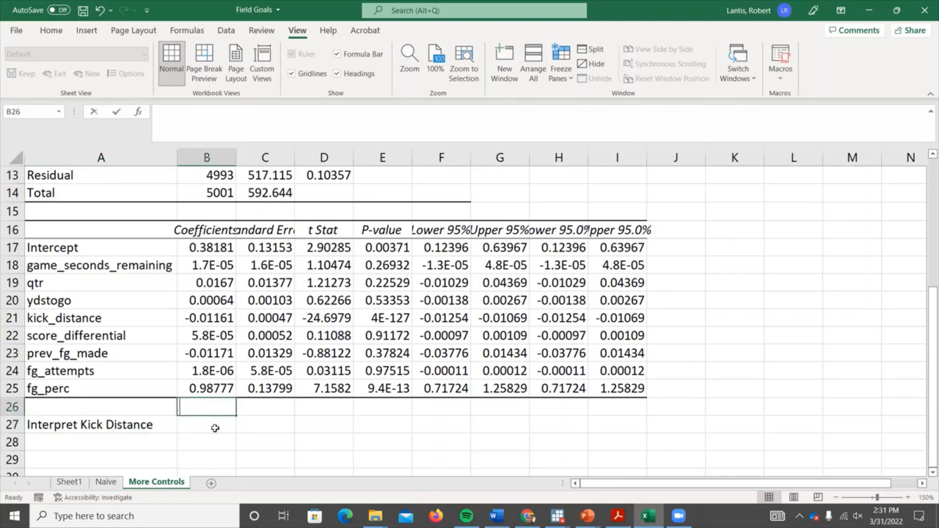
{"action": "type", "text": "one more unit of x "}
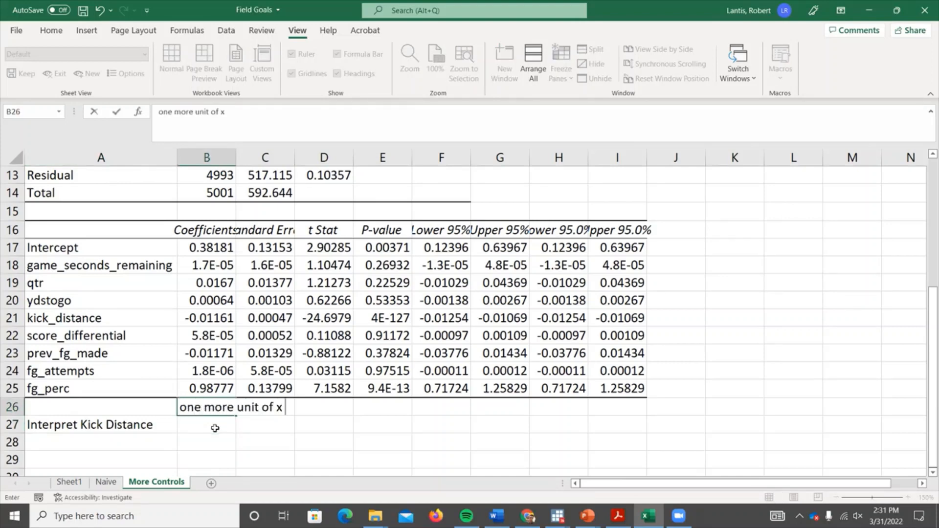
{"action": "type", "text": "predict"}
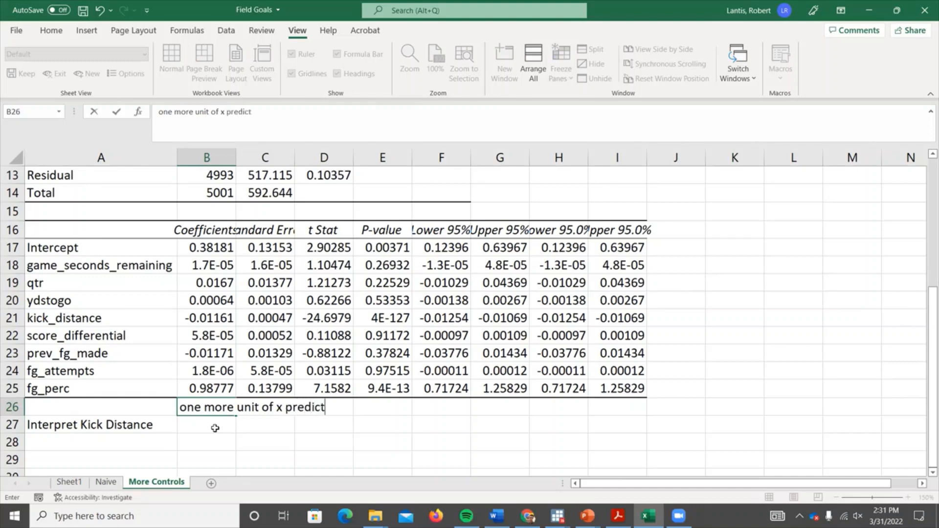
{"action": "type", "text": "s that y would "}
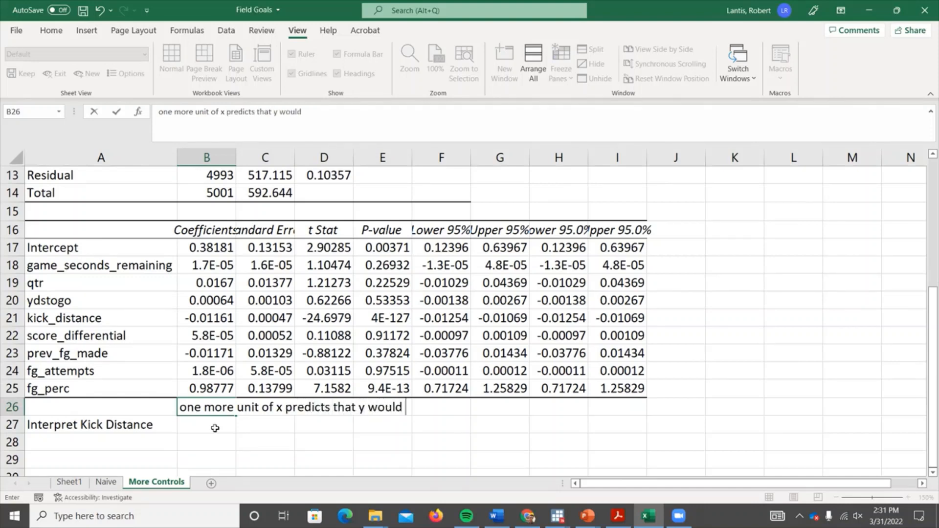
{"action": "type", "text": "inc/dec b"}
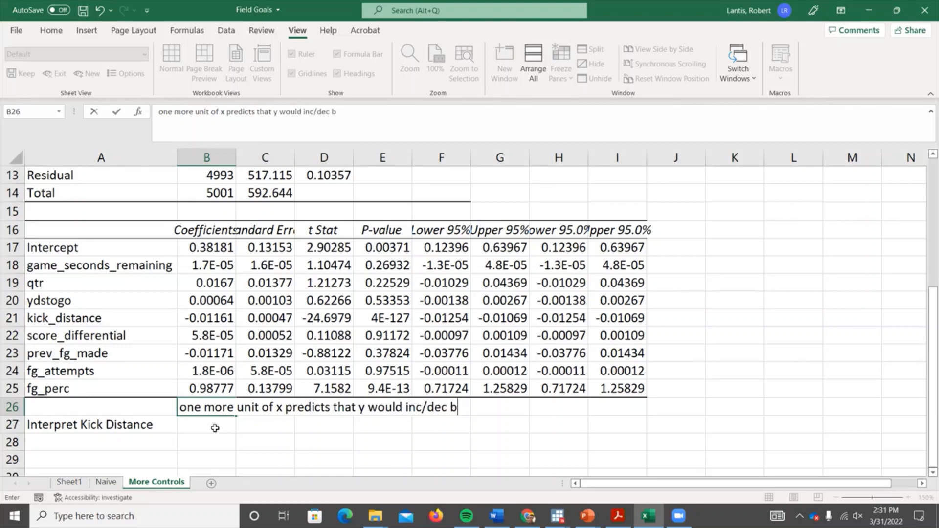
{"action": "type", "text": "y the coefficient"}
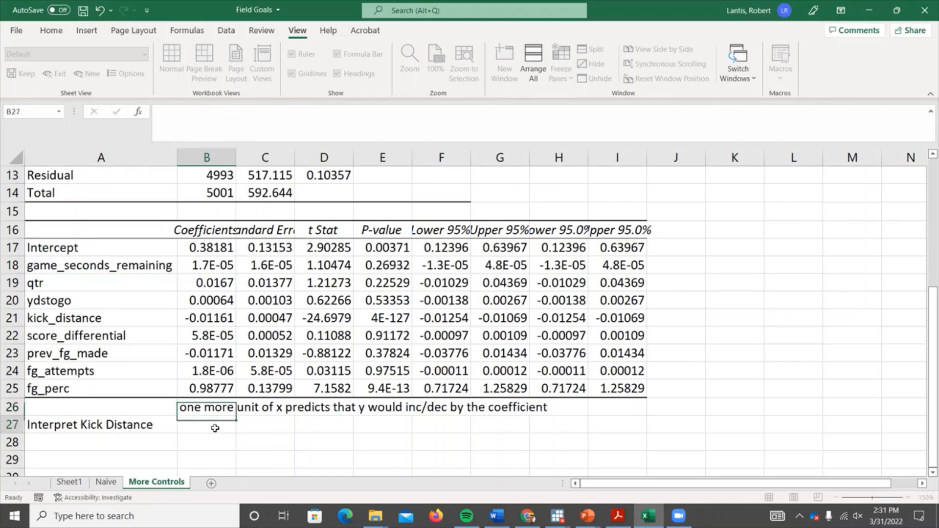
{"action": "key", "text": "Return"}
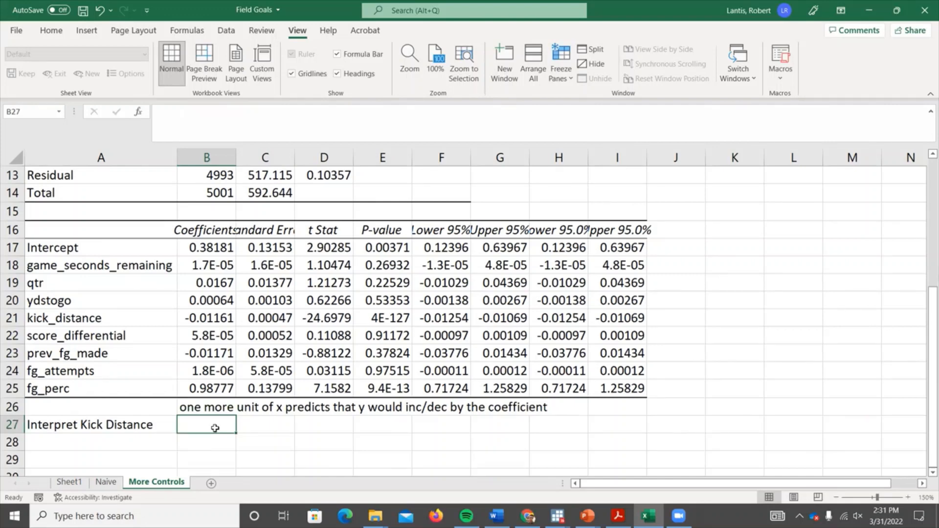
{"action": "type", "text": "One more yard"}
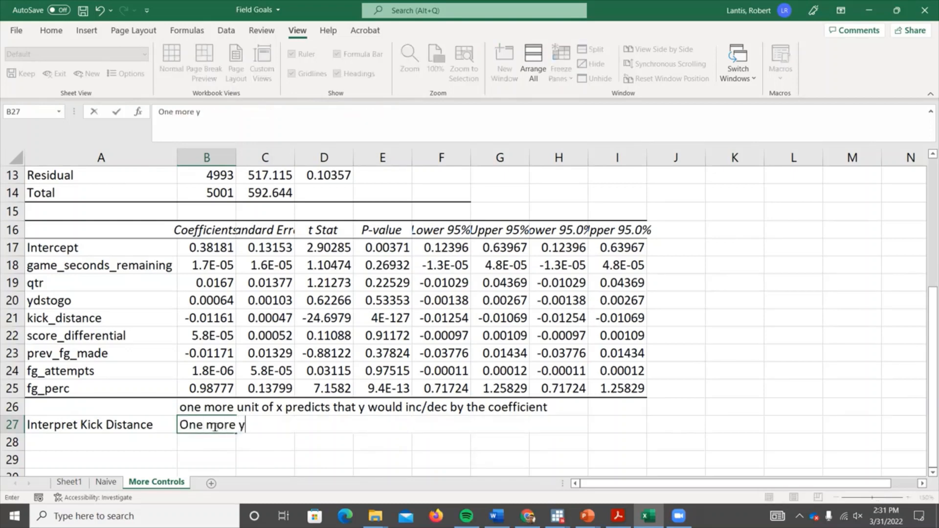
{"action": "key", "text": "BackSpace"}
{"action": "key", "text": "BackSpace"}
{"action": "key", "text": "BackSpace"}
{"action": "key", "text": "BackSpace"}
{"action": "key", "text": "BackSpace"}
{"action": "key", "text": "BackSpace"}
{"action": "key", "text": "BackSpace"}
{"action": "key", "text": "BackSpace"}
{"action": "key", "text": "BackSpace"}
{"action": "key", "text": "BackSpace"}
{"action": "key", "text": "BackSpace"}
{"action": "key", "text": "BackSpace"}
{"action": "key", "text": "BackSpace"}
{"action": "key", "text": "BackSpace"}
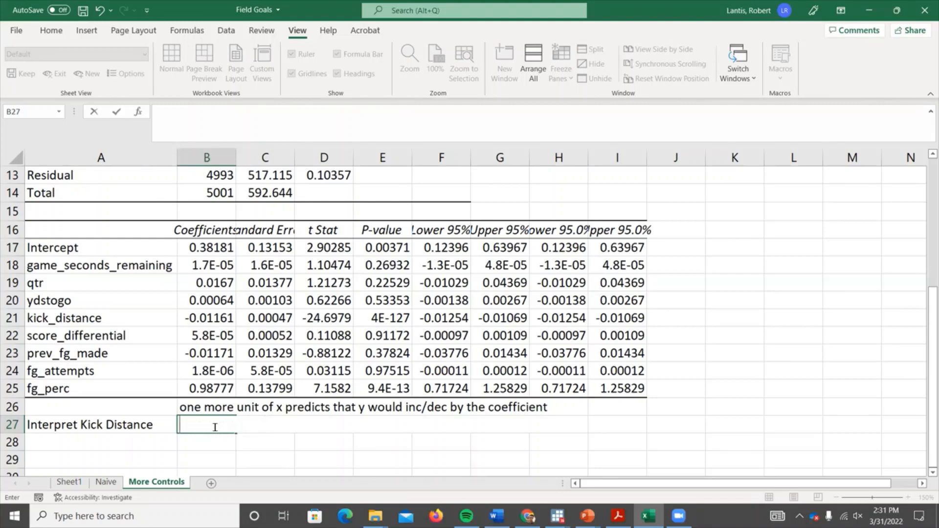
Step: Enter in B27 "For each additional yard further the field goal is taken the expected/predicted decrease in the probability the kick is made"
{"action": "type", "text": "For each ad"}
{"action": "type", "text": "ditional yard"}
{"action": "type", "text": " further the "}
{"action": "type", "text": "field g"}
{"action": "type", "text": "is t"}
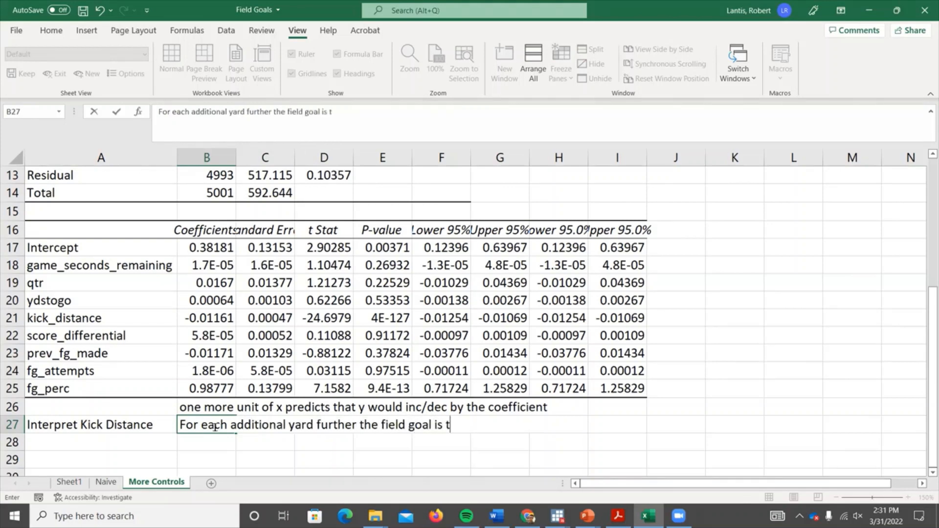
{"action": "type", "text": "aken the e"}
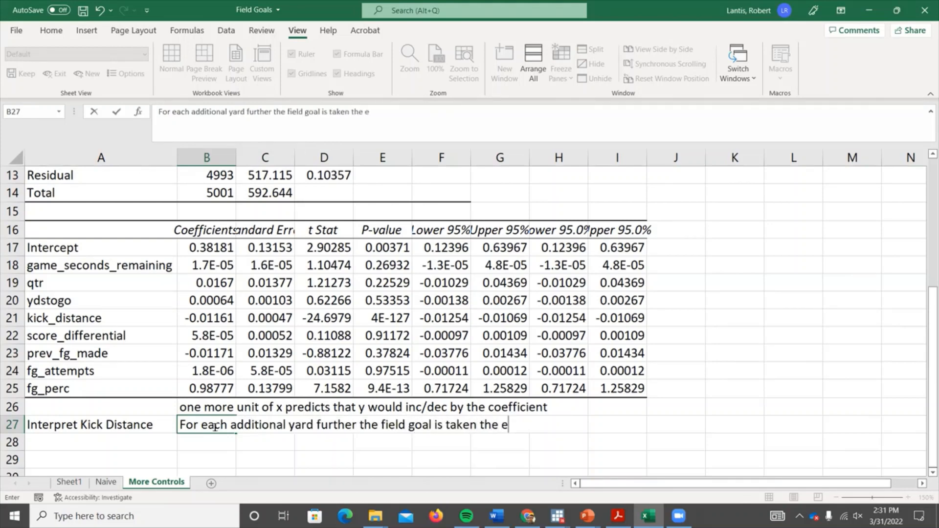
{"action": "type", "text": "xpected/predicted inc"}
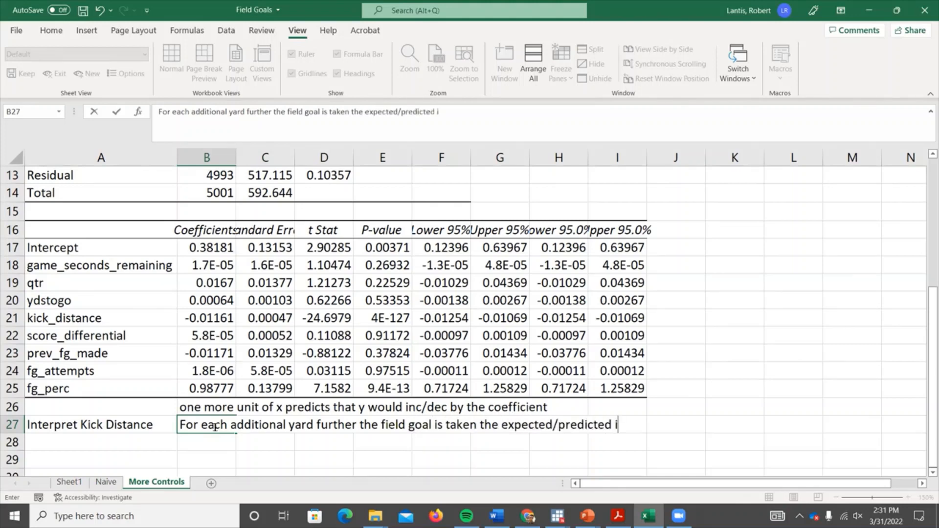
{"action": "key", "text": "BackSpace"}
{"action": "key", "text": "BackSpace"}
{"action": "key", "text": "BackSpace"}
{"action": "type", "text": "decrease"}
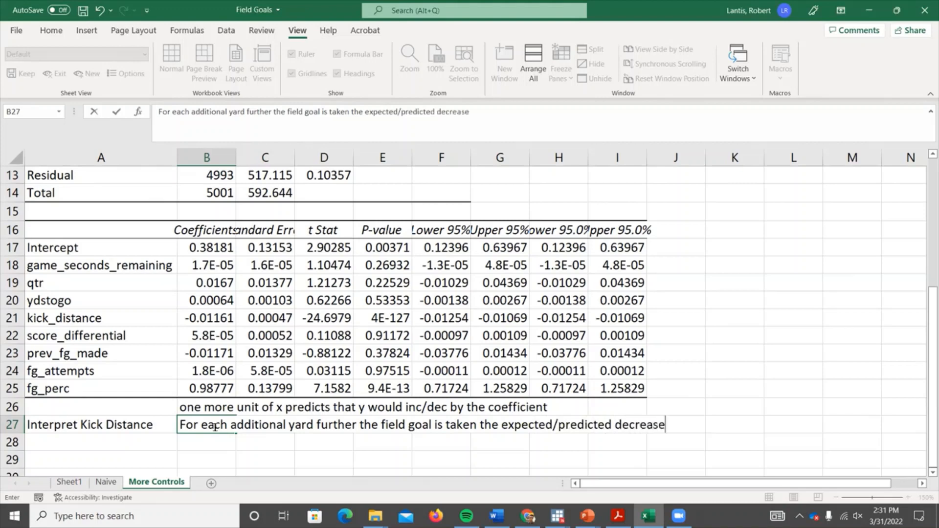
{"action": "type", "text": " in the probability the "}
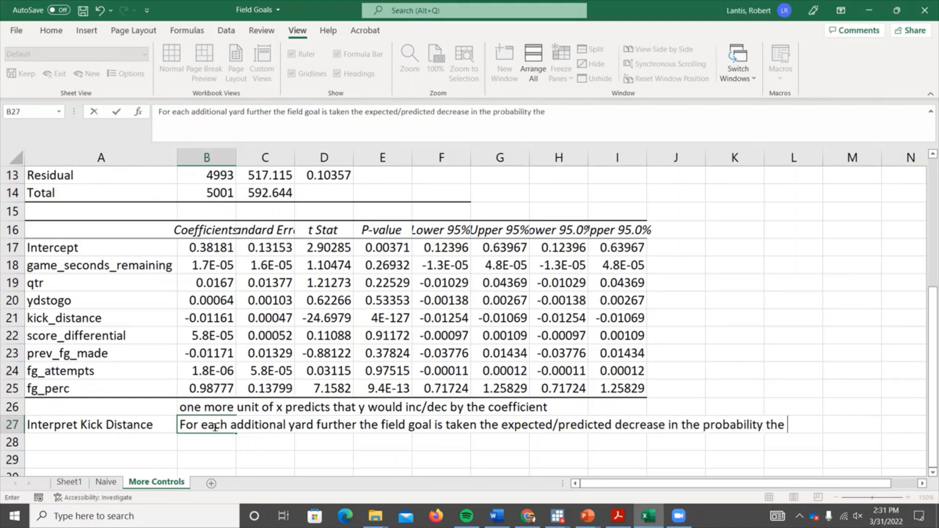
{"action": "type", "text": "kick is made"}
{"action": "key", "text": "Return"}
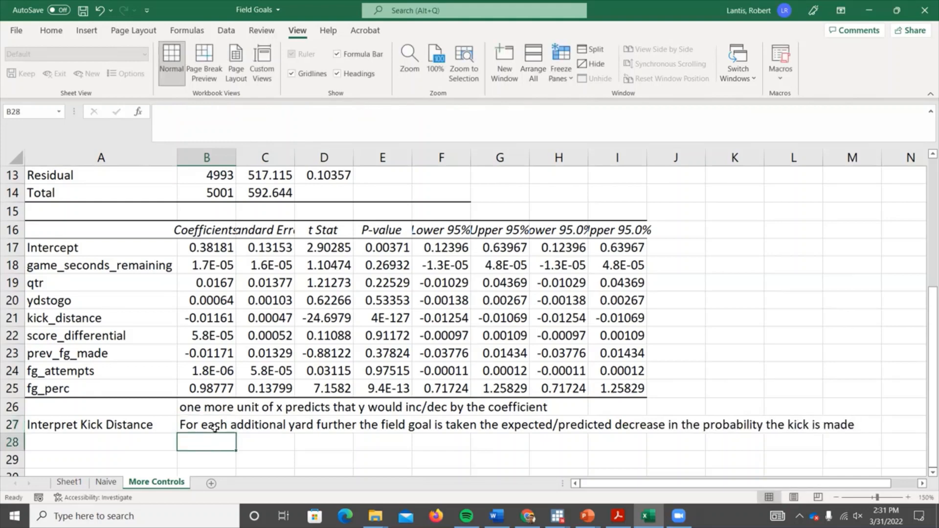
Step: Complete the kick distance interpretation with "is .011" in cell B28
{"action": "type", "text": "is -"}
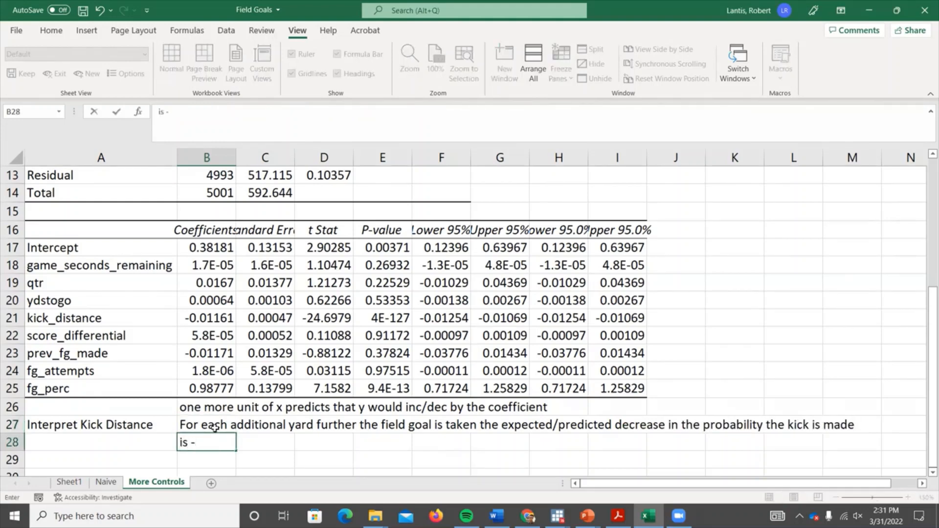
{"action": "type", "text": ".011"}
{"action": "key", "text": "BackSpace"}
{"action": "key", "text": "BackSpace"}
{"action": "key", "text": "BackSpace"}
{"action": "key", "text": "BackSpace"}
{"action": "key", "text": "BackSpace"}
{"action": "type", "text": ".011"}
{"action": "left_click", "coordinate": [307, 429]}
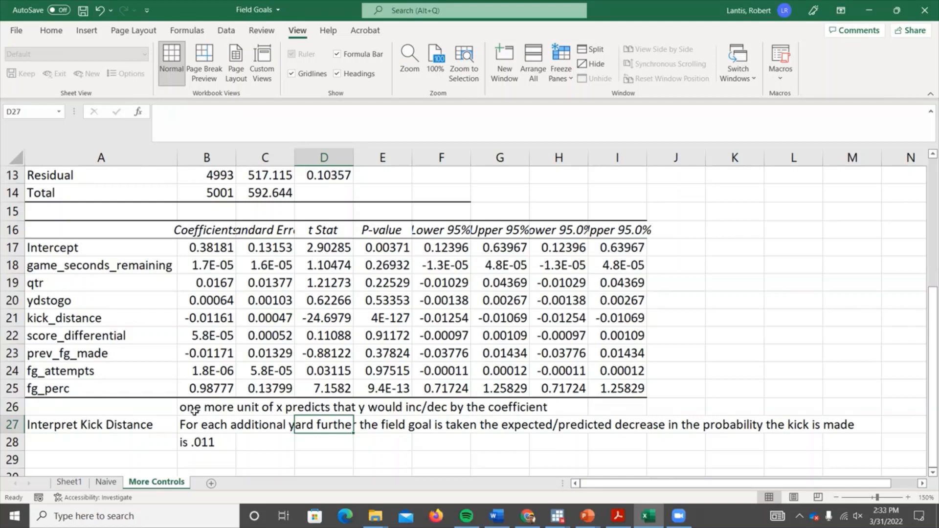
{"action": "left_click", "coordinate": [223, 444]}
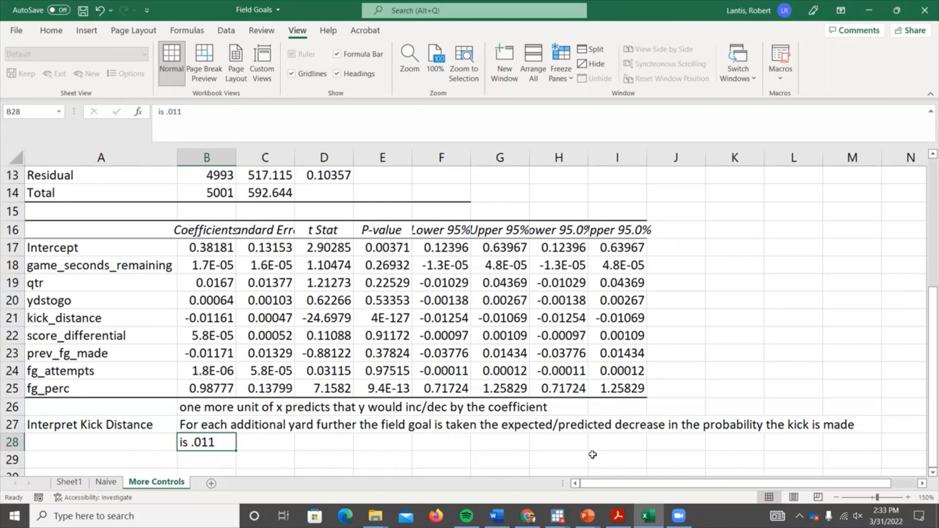
Step: Label cell A29 "The effect of 10 yards further back" and widen column A so the label fits
{"action": "scroll", "coordinate": [167, 394], "scroll_direction": "down", "scroll_amount": 1}
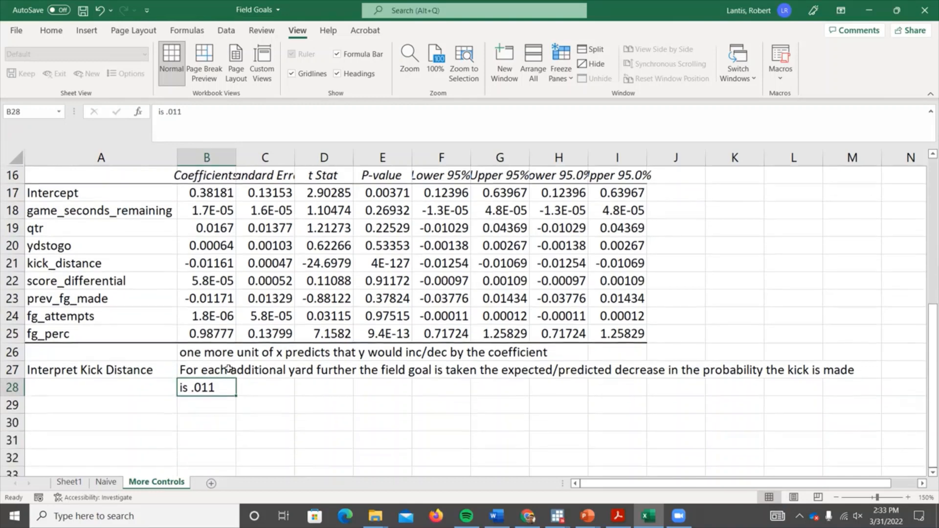
{"action": "left_click", "coordinate": [117, 408]}
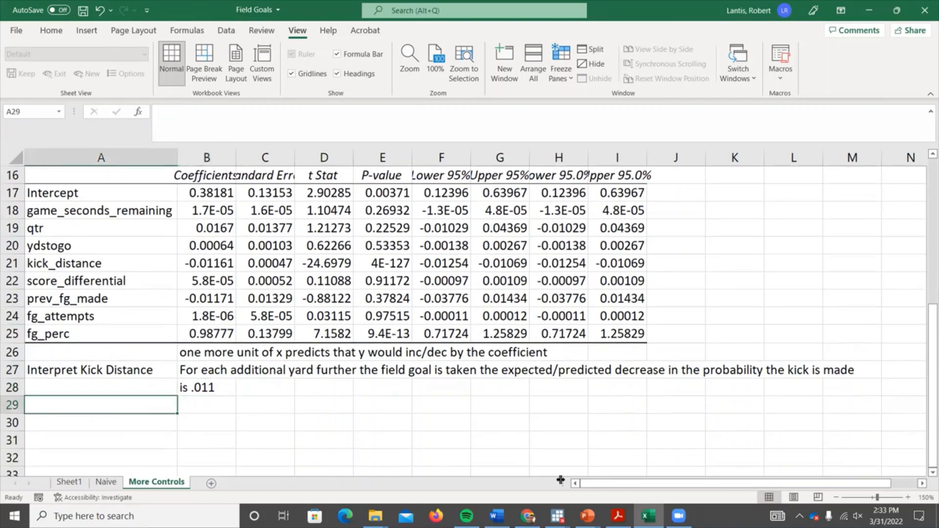
{"action": "type", "text": "T"}
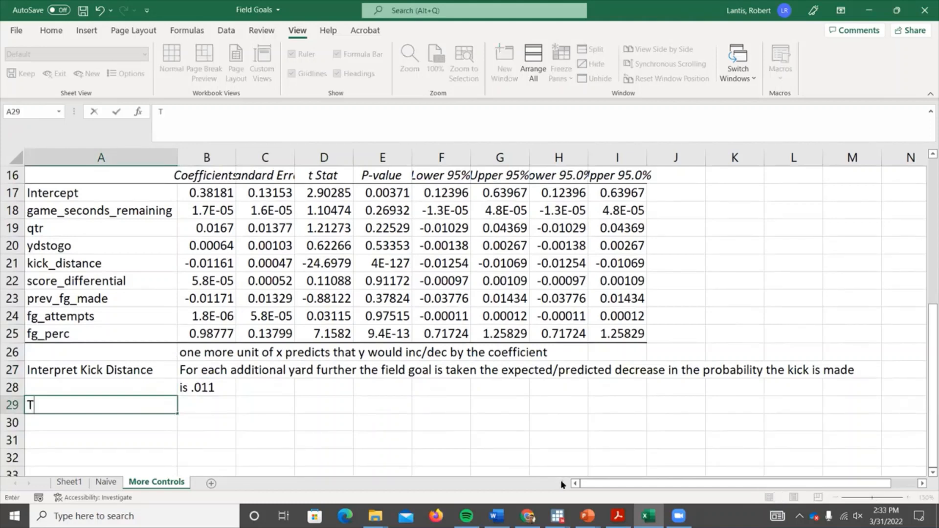
{"action": "type", "text": "he effect of "}
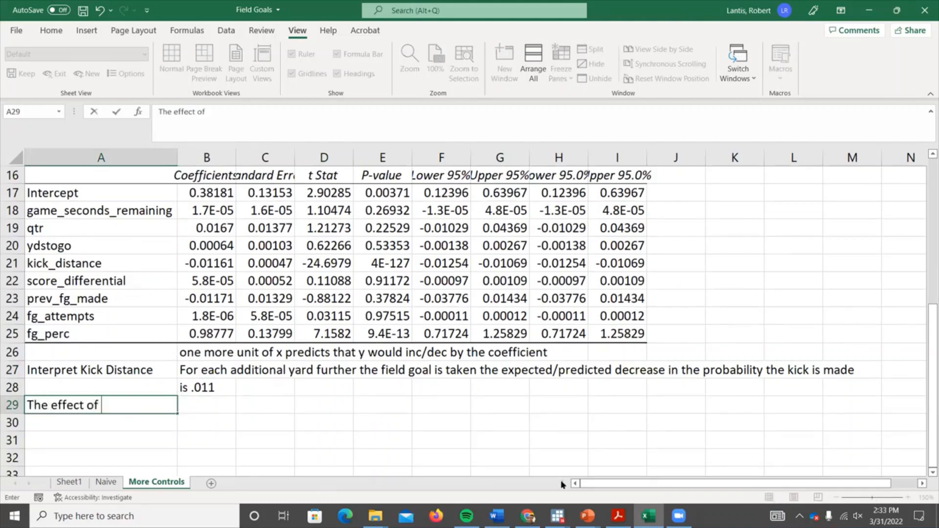
{"action": "type", "text": "10 yrads"}
{"action": "key", "text": "BackSpace"}
{"action": "key", "text": "BackSpace"}
{"action": "key", "text": "BackSpace"}
{"action": "key", "text": "BackSpace"}
{"action": "type", "text": "ars fu"}
{"action": "key", "text": "BackSpace"}
{"action": "key", "text": "BackSpace"}
{"action": "key", "text": "BackSpace"}
{"action": "key", "text": "BackSpace"}
{"action": "type", "text": "d"}
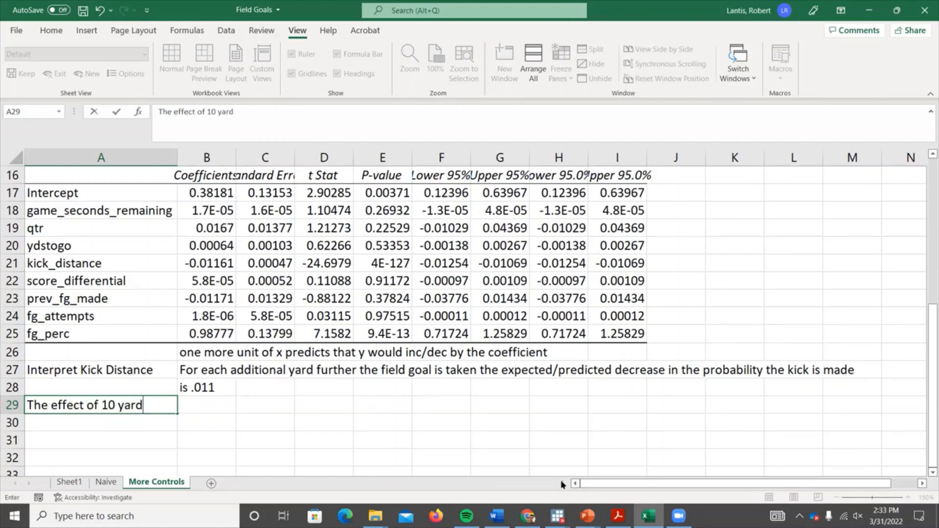
{"action": "type", "text": "s further back"}
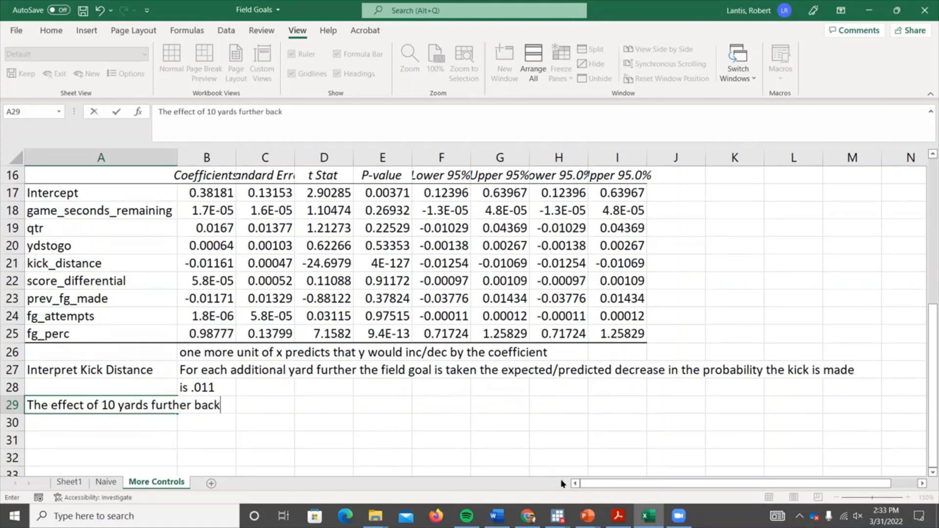
{"action": "key", "text": "Return"}
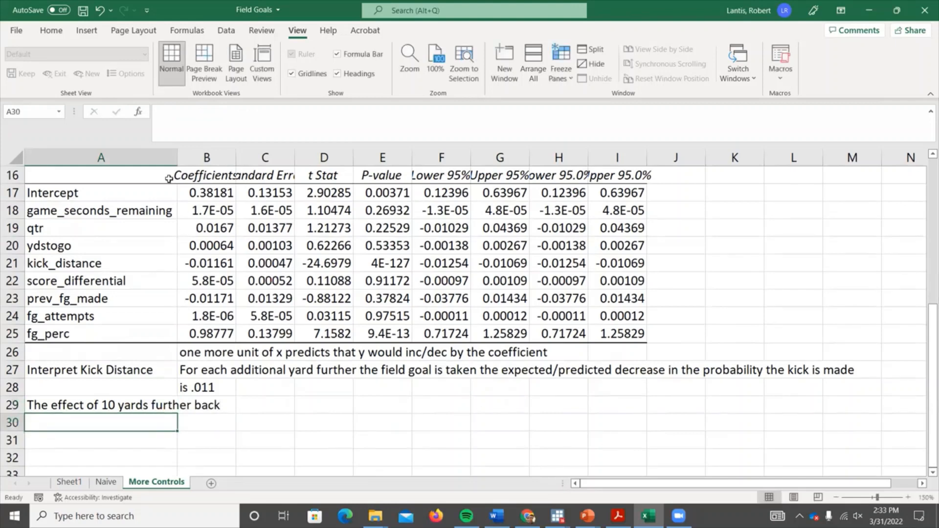
{"action": "left_click_drag", "start_coordinate": [177, 158], "coordinate": [231, 174]}
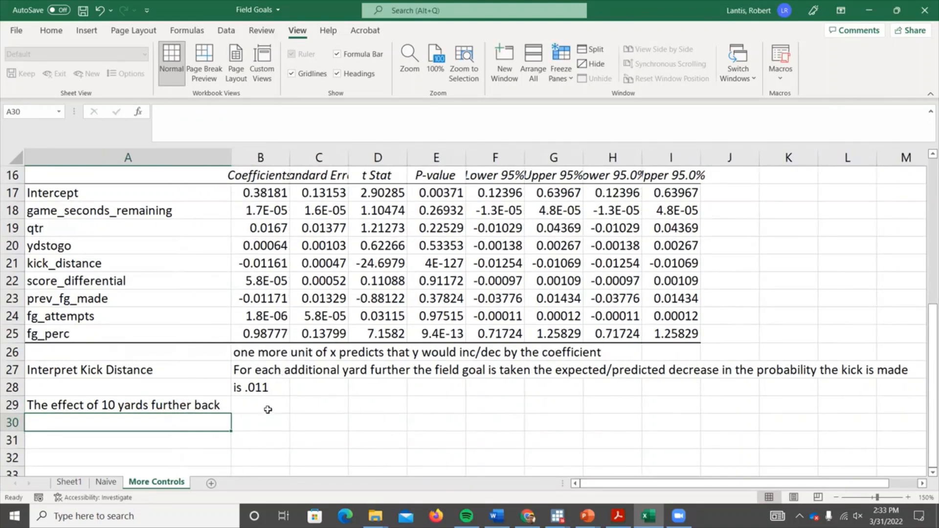
Step: Calculate the effect of 10 yards in cell B29 with the formula =10*B21, using the kick_distance coefficient
{"action": "left_click", "coordinate": [268, 410]}
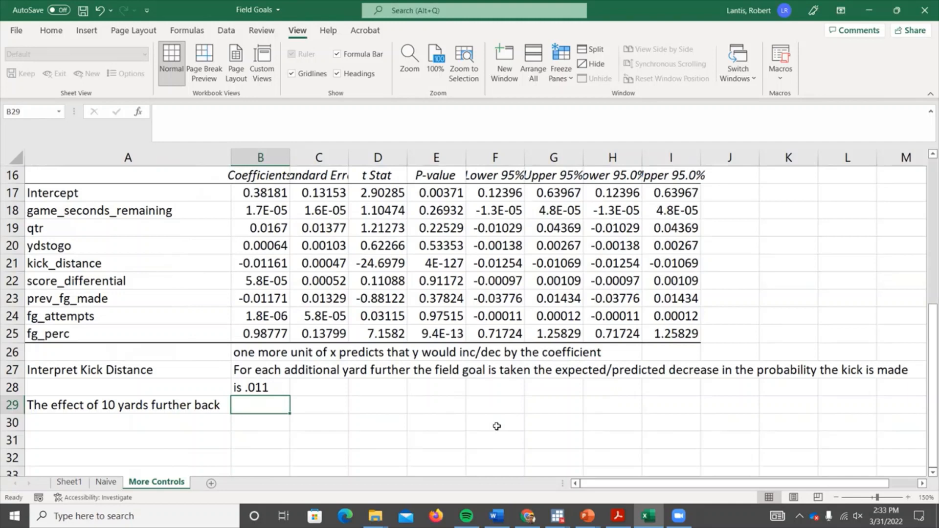
{"action": "type", "text": "="}
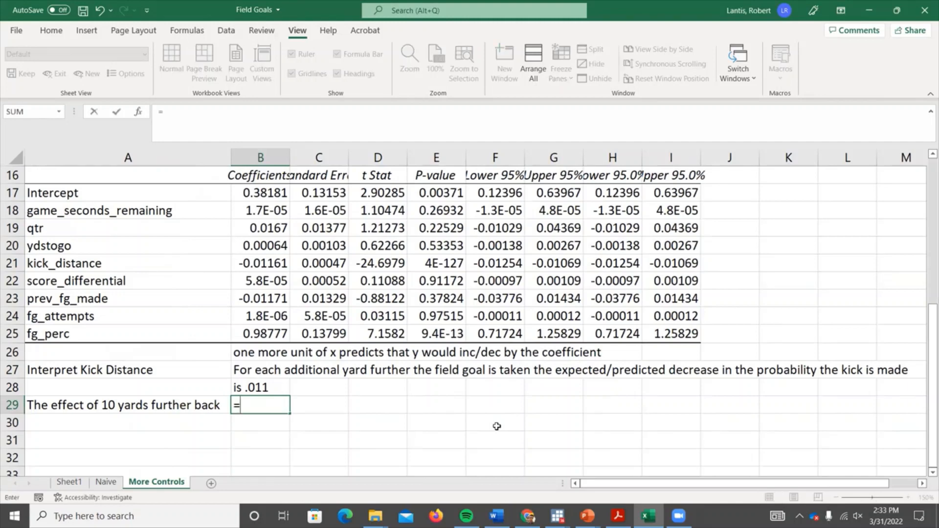
{"action": "type", "text": "10*"}
{"action": "left_click", "coordinate": [268, 265]}
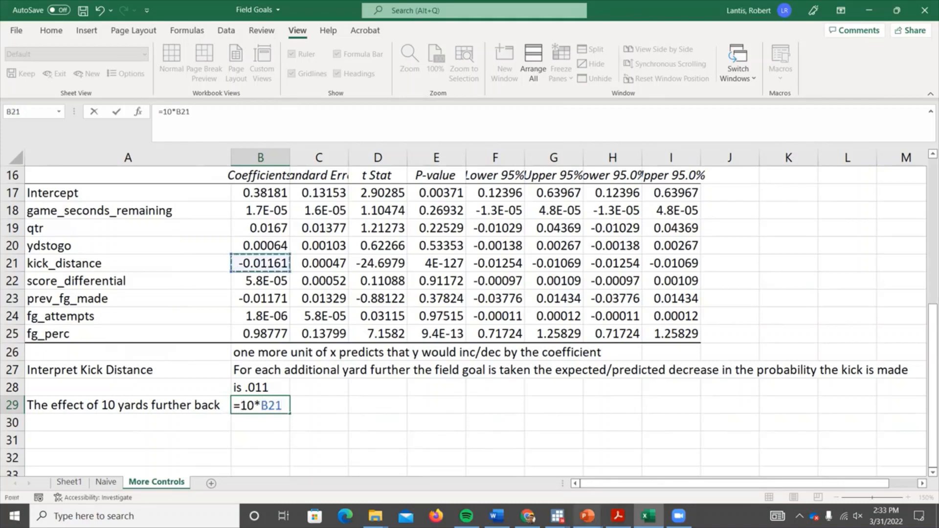
{"action": "mouse_move", "coordinate": [593, 512]}
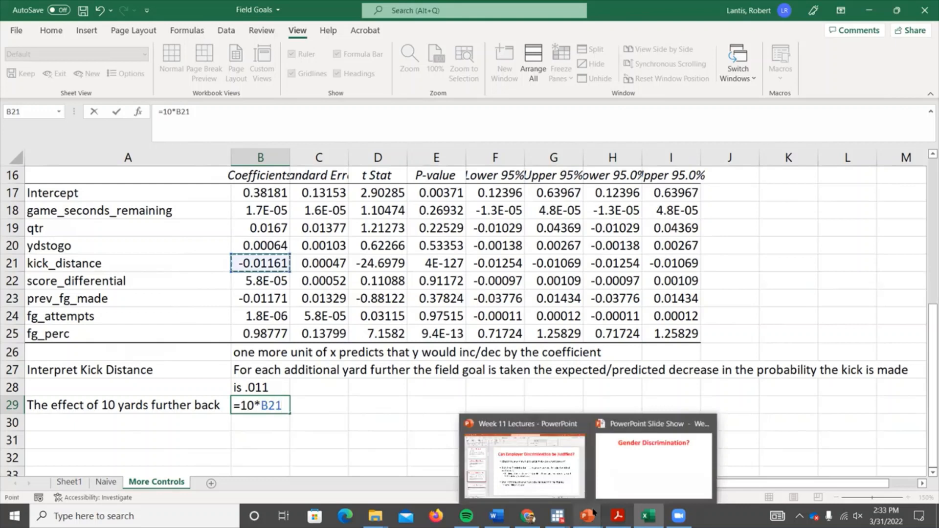
{"action": "key", "text": "Return"}
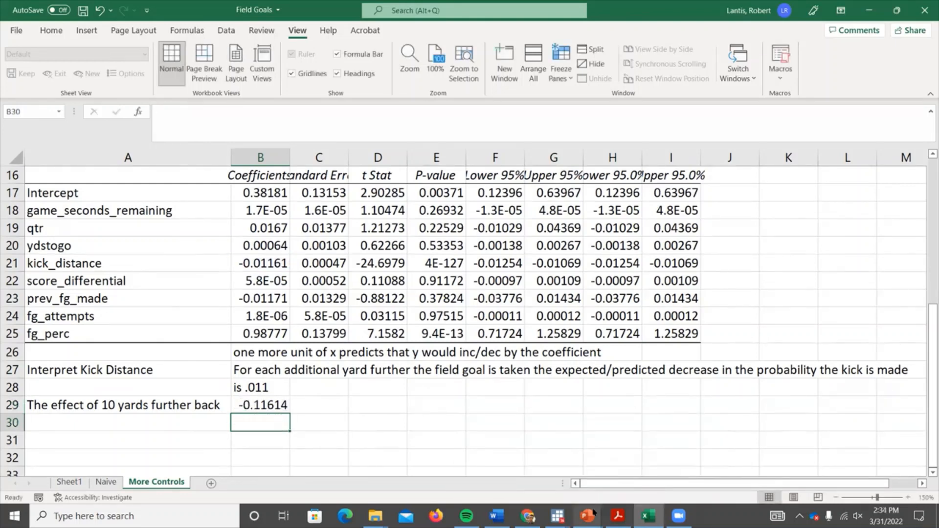
Step: Change the formula in cell B29 to =5*B21 to calculate the effect of 5 yards
{"action": "left_click", "coordinate": [264, 404]}
{"action": "left_click", "coordinate": [170, 112]}
{"action": "key", "text": "BackSpace"}
{"action": "key", "text": "BackSpace"}
{"action": "type", "text": "5*B21"}
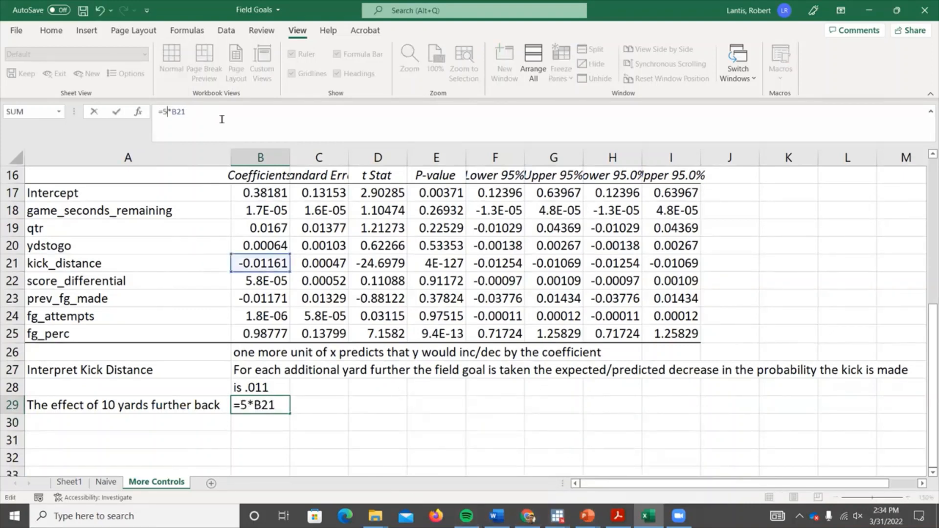
{"action": "key", "text": "Return"}
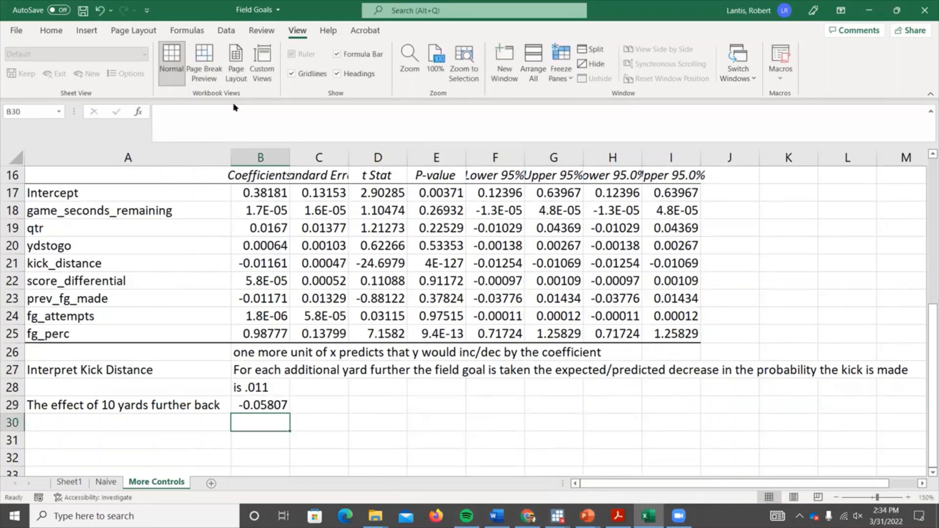
Step: Set the formula in cell B29 back to =10*B21 for the effect of 10 yards
{"action": "left_click", "coordinate": [260, 406]}
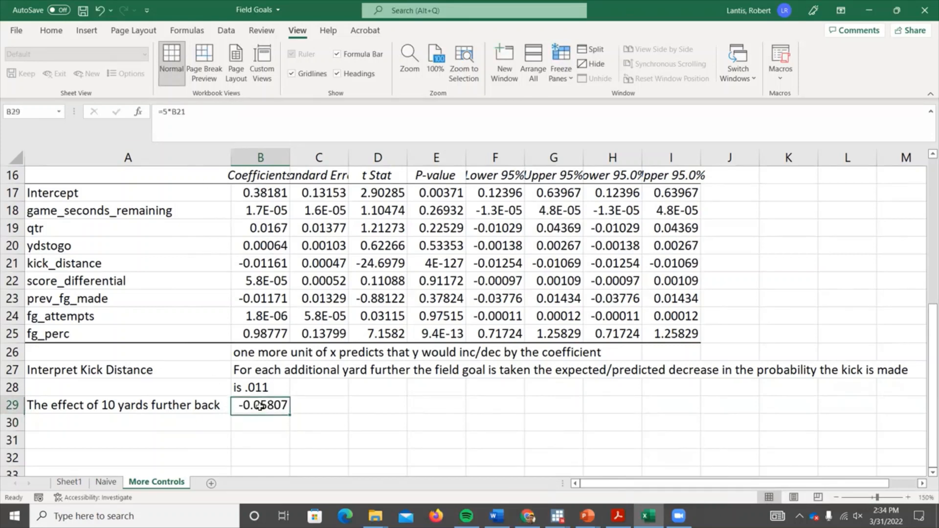
{"action": "left_click", "coordinate": [172, 111]}
{"action": "key", "text": "BackSpace"}
{"action": "type", "text": "10"}
{"action": "key", "text": "Return"}
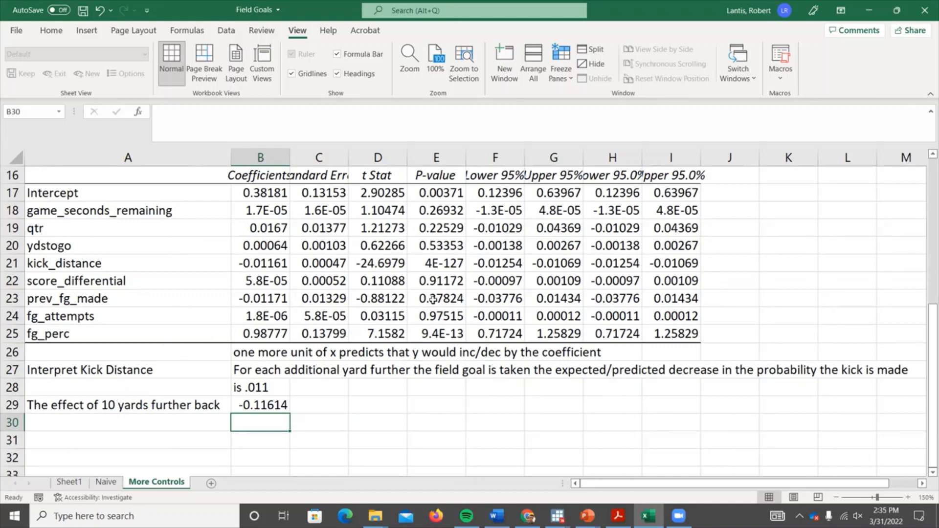
Step: Examine the fg_perc row in the More Controls regression coefficients
{"action": "left_click", "coordinate": [454, 277]}
{"action": "key", "text": "Down"}
{"action": "key", "text": "Down"}
{"action": "key", "text": "Down"}
{"action": "key", "text": "Left"}
{"action": "key", "text": "Left"}
{"action": "key", "text": "Left"}
{"action": "key", "text": "Left"}
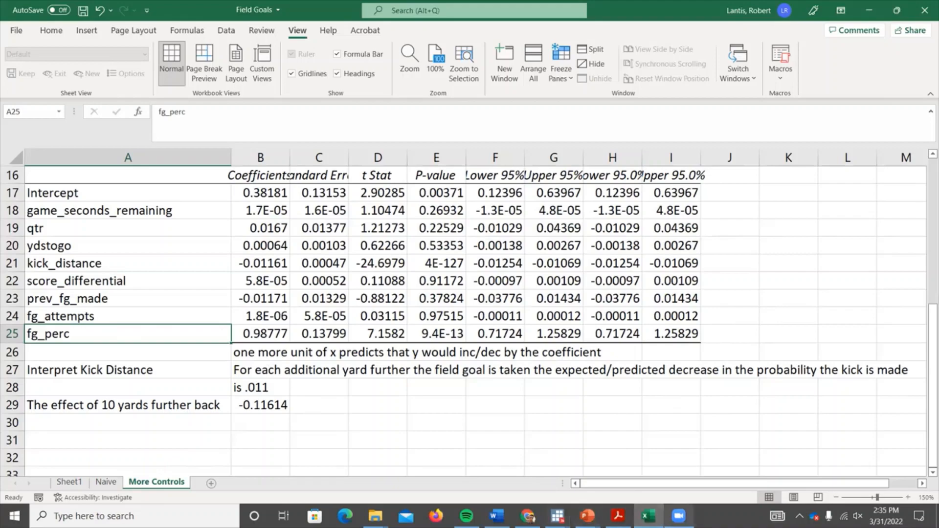
Step: Open the Sheet1 data and review its variable columns from made through fg_perc, starting at the header row
{"action": "left_click", "coordinate": [587, 517]}
{"action": "left_click", "coordinate": [646, 514]}
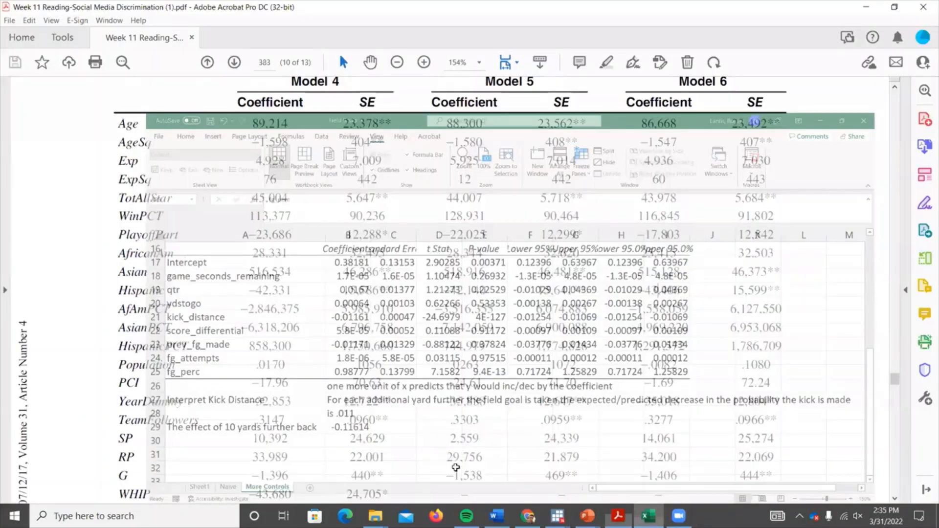
{"action": "left_click", "coordinate": [68, 482]}
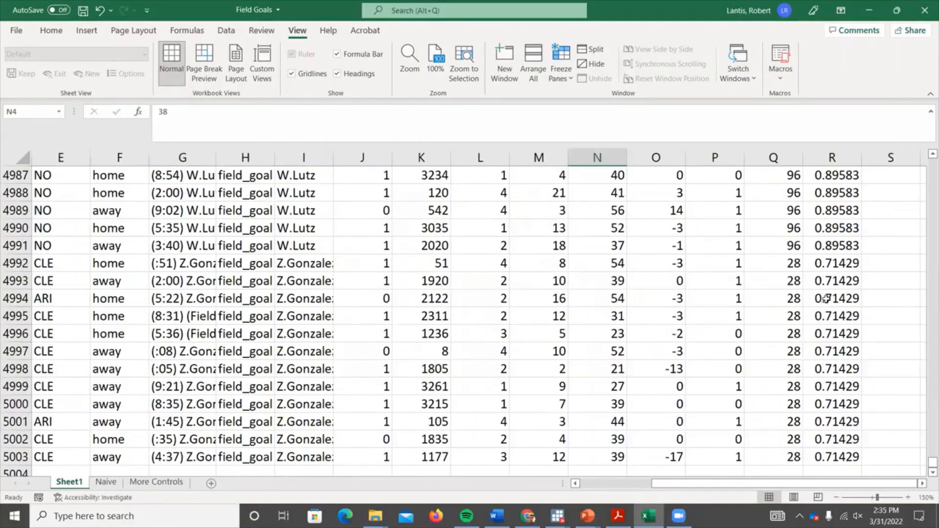
{"action": "scroll", "coordinate": [827, 306], "scroll_direction": "up", "scroll_amount": 13}
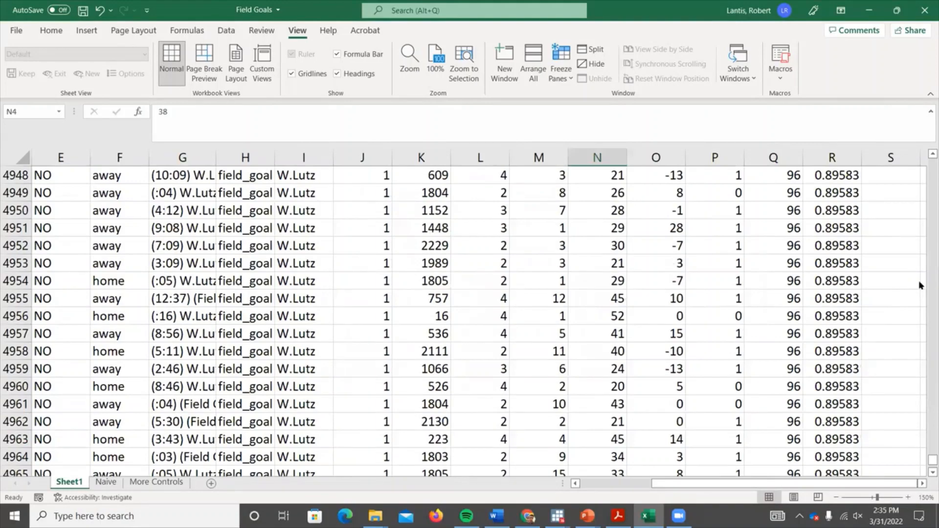
{"action": "left_click_drag", "start_coordinate": [933, 460], "coordinate": [927, 157]}
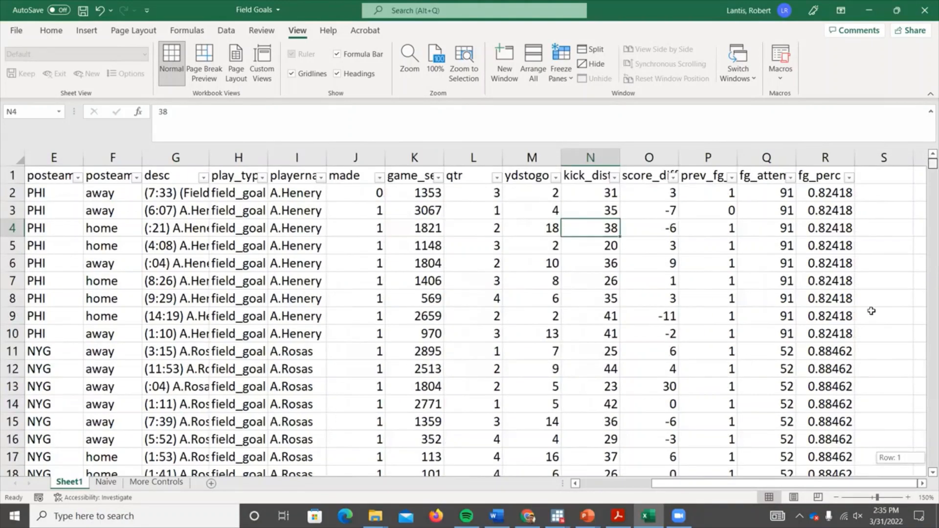
{"action": "left_click", "coordinate": [923, 484]}
{"action": "scroll", "coordinate": [554, 247], "scroll_direction": "down", "scroll_amount": 11}
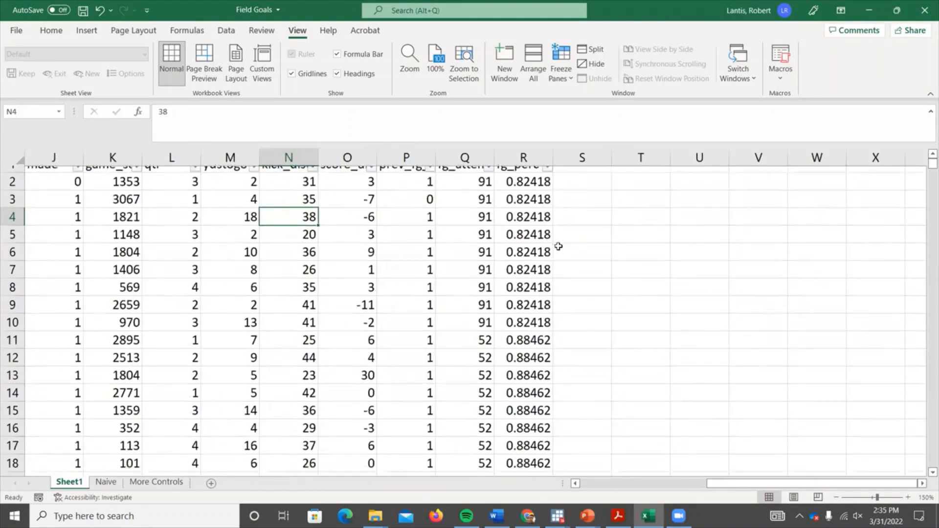
{"action": "mouse_move", "coordinate": [926, 171]}
{"action": "left_mouse_down"}
{"action": "mouse_move", "coordinate": [925, 475]}
{"action": "mouse_move", "coordinate": [925, 164]}
{"action": "left_mouse_up"}
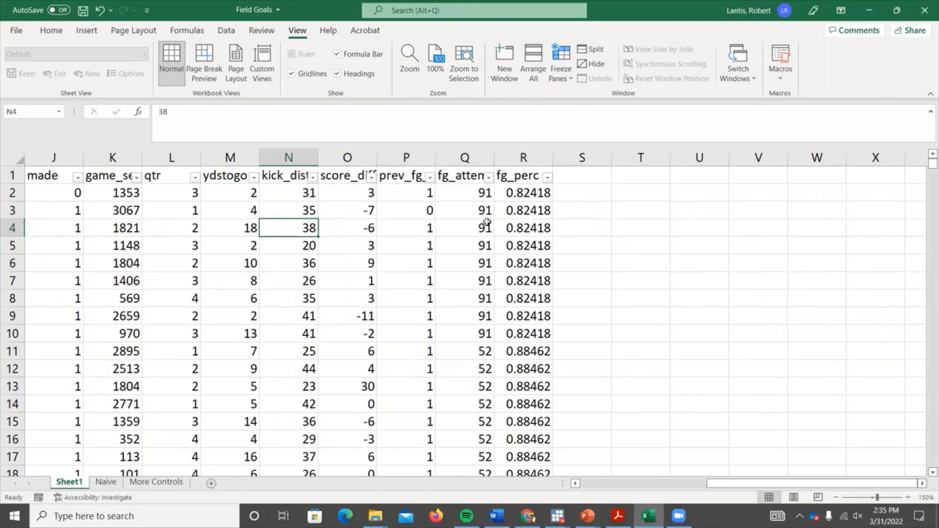
Step: Add the column headers Quarter2, Quarter3 and Quarter4 in cells S1 to U1, beside fg_perc
{"action": "left_click", "coordinate": [572, 180]}
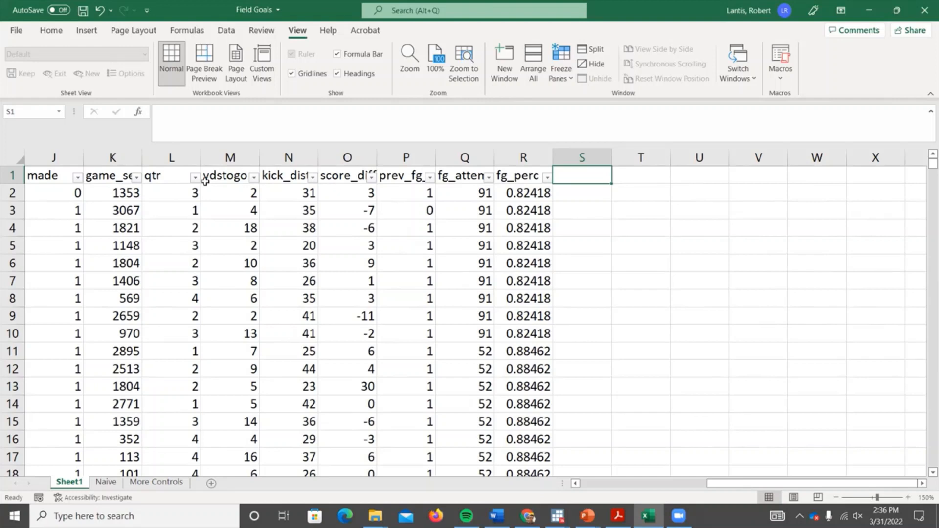
{"action": "type", "text": "Quarter2"}
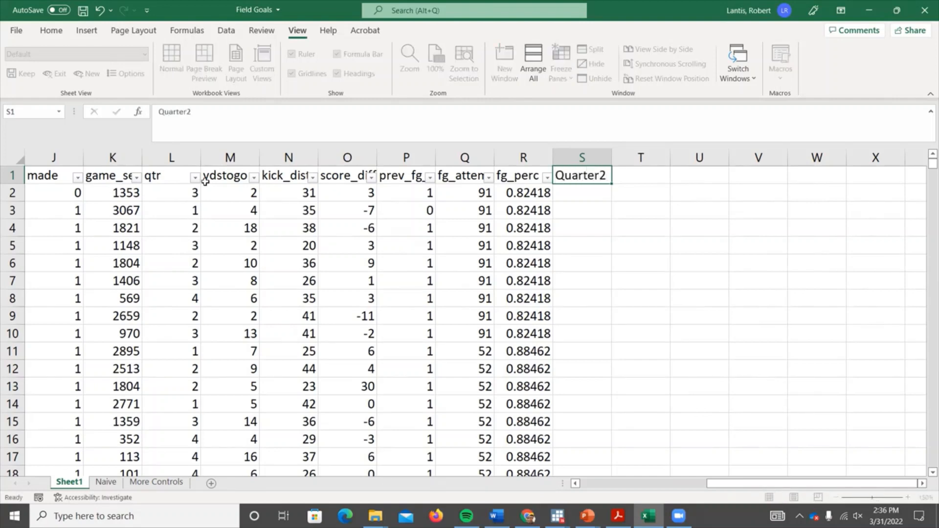
{"action": "key", "text": "Tab"}
{"action": "type", "text": "Quarter3"}
{"action": "key", "text": "Tab"}
{"action": "type", "text": "Quarter4"}
{"action": "key", "text": "Return"}
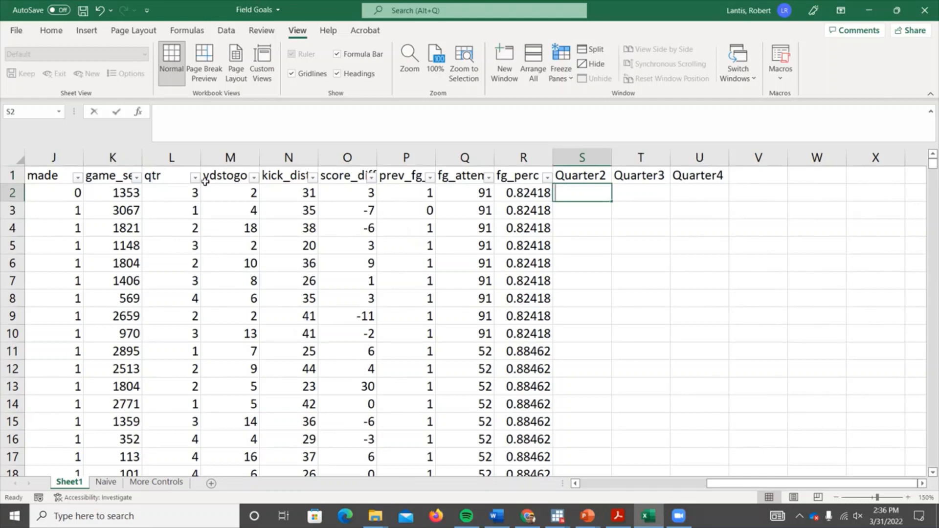
Step: Enter the Quarter2 dummy formula =IF(L2=2,1,0) in cell S2, testing the qtr column
{"action": "type", "text": "="}
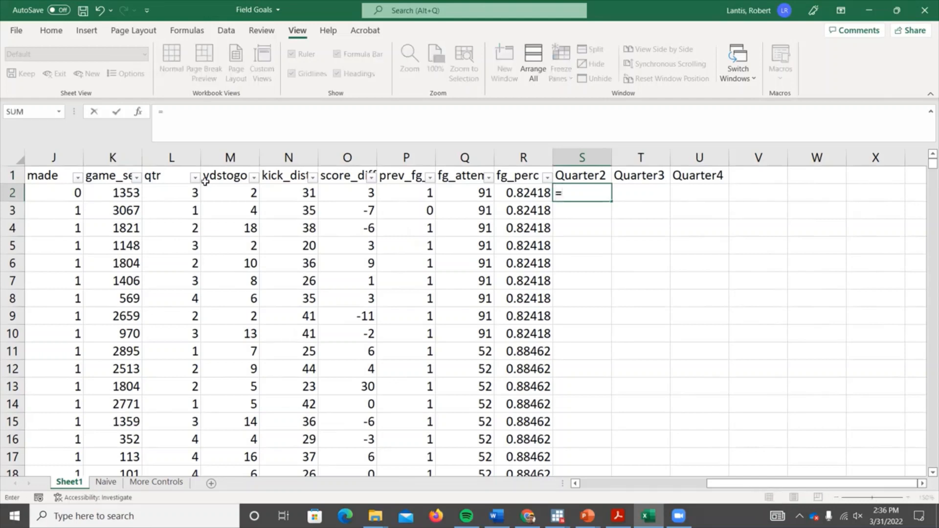
{"action": "type", "text": "if("}
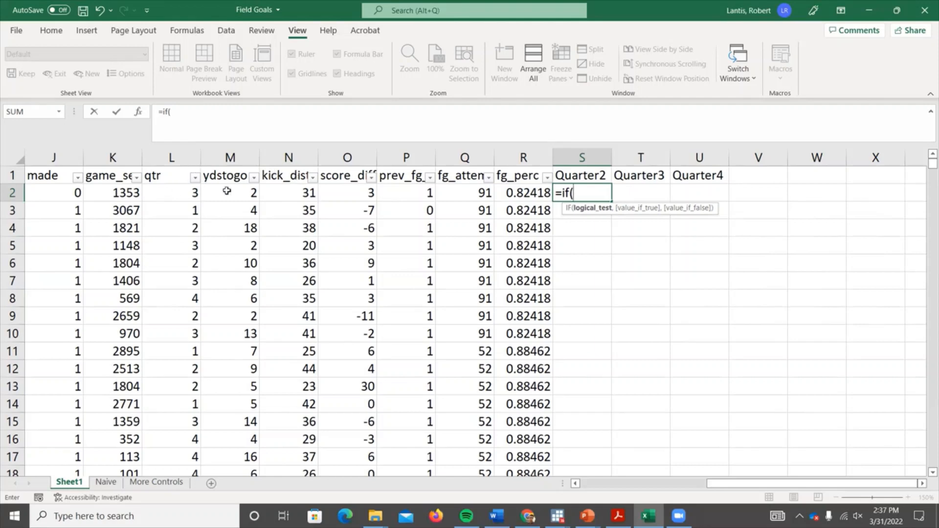
{"action": "left_click", "coordinate": [175, 192]}
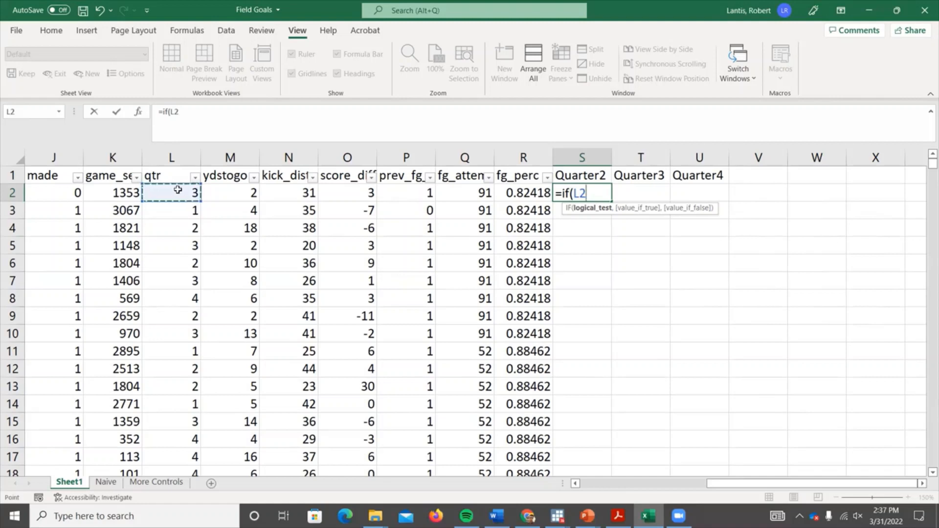
{"action": "type", "text": "="}
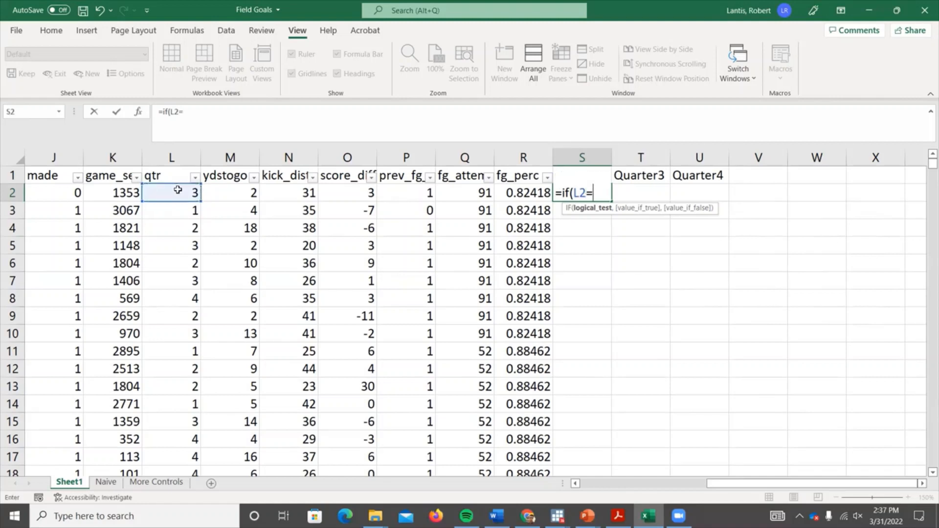
{"action": "type", "text": "1"}
{"action": "type", "text": ",1"}
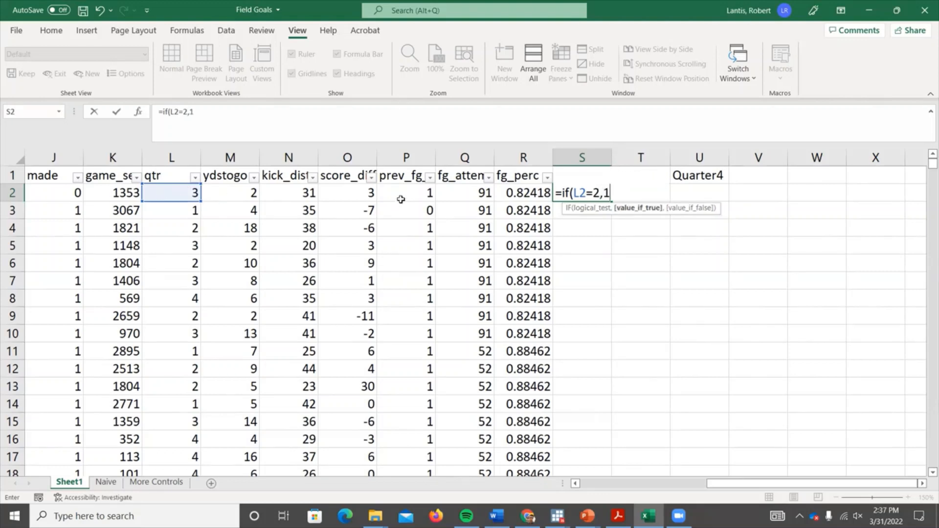
{"action": "type", "text": ",0"}
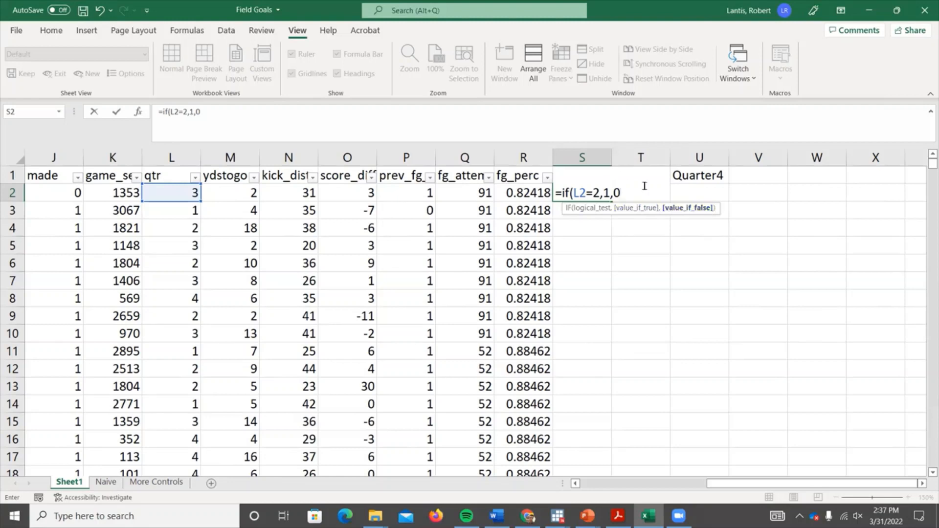
{"action": "type", "text": ")"}
{"action": "key", "text": "Return"}
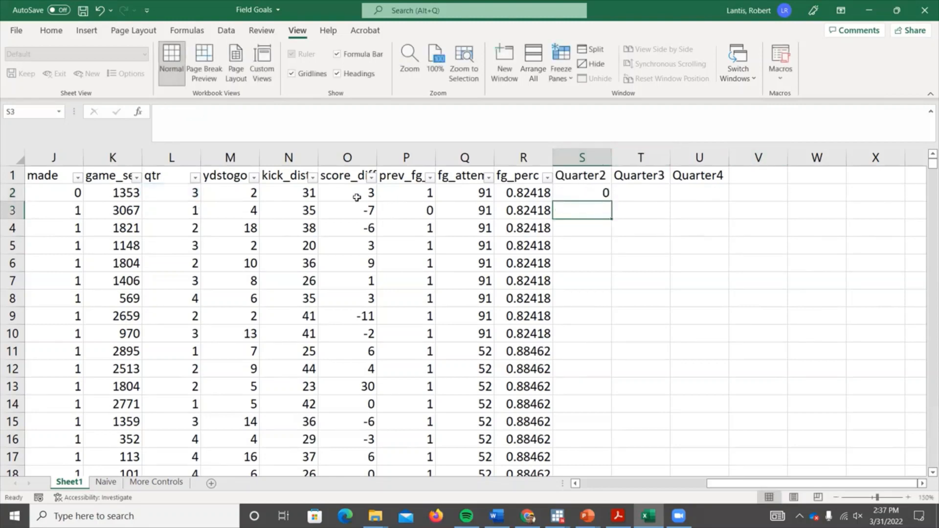
Step: Fill the Quarter2 formula down column S and check that it reaches the last data row, 5003
{"action": "left_click", "coordinate": [581, 191]}
{"action": "left_click_drag", "start_coordinate": [610, 196], "coordinate": [610, 235]}
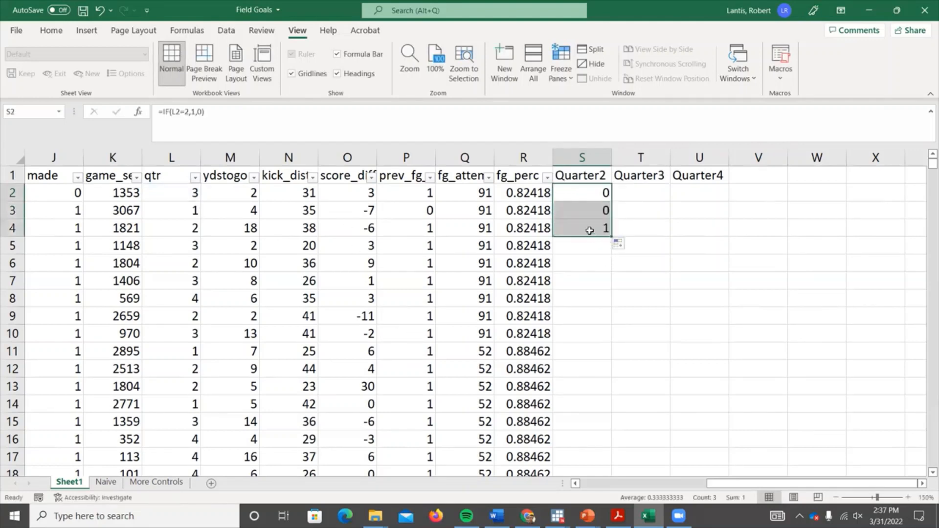
{"action": "double_click", "coordinate": [587, 229]}
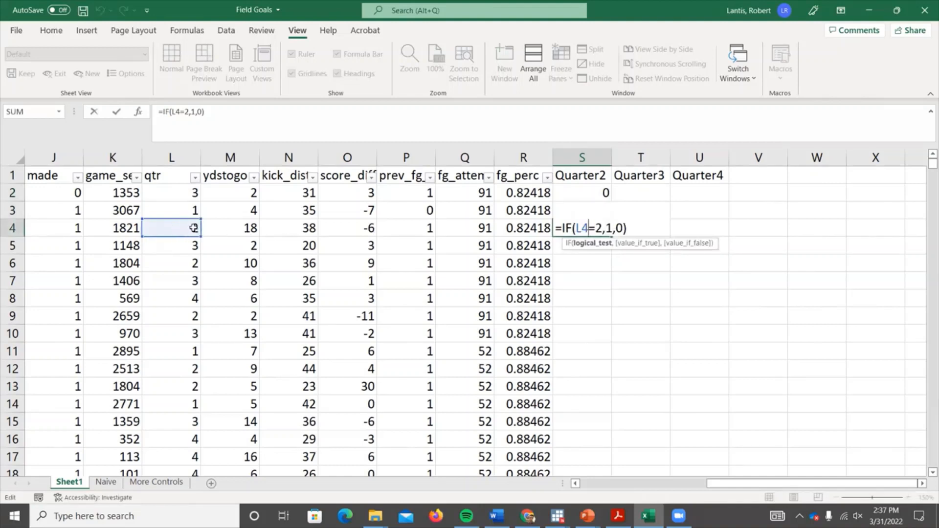
{"action": "key", "text": "Return"}
{"action": "left_click", "coordinate": [605, 230]}
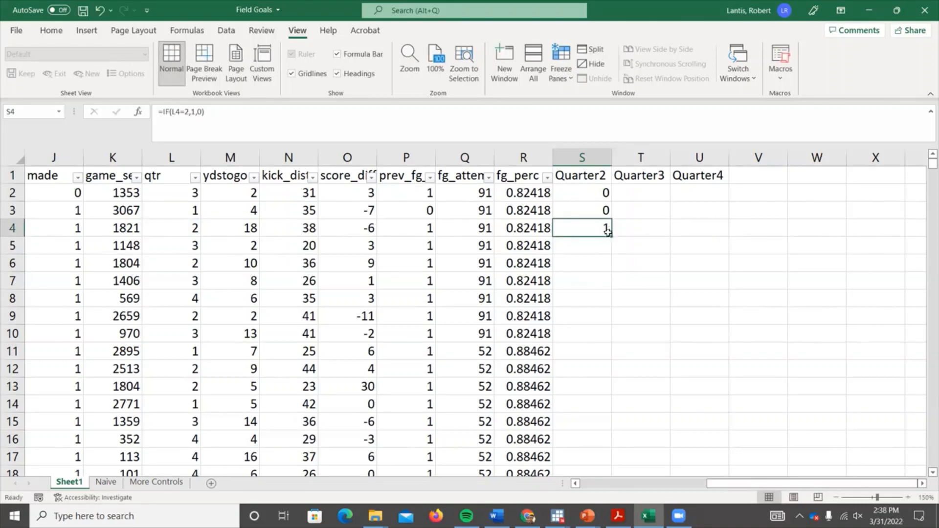
{"action": "double_click", "coordinate": [609, 234]}
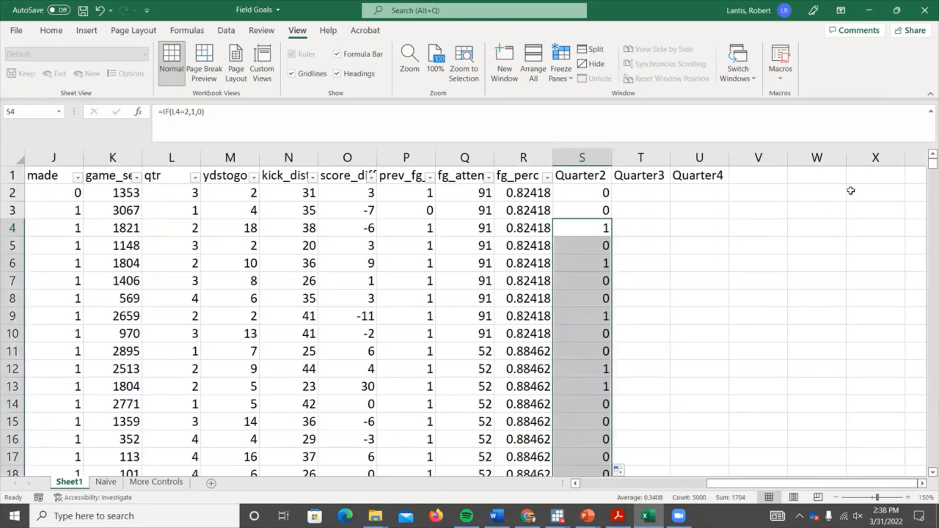
{"action": "left_click_drag", "start_coordinate": [930, 169], "coordinate": [927, 464]}
{"action": "scroll", "coordinate": [565, 367], "scroll_direction": "down", "scroll_amount": 3}
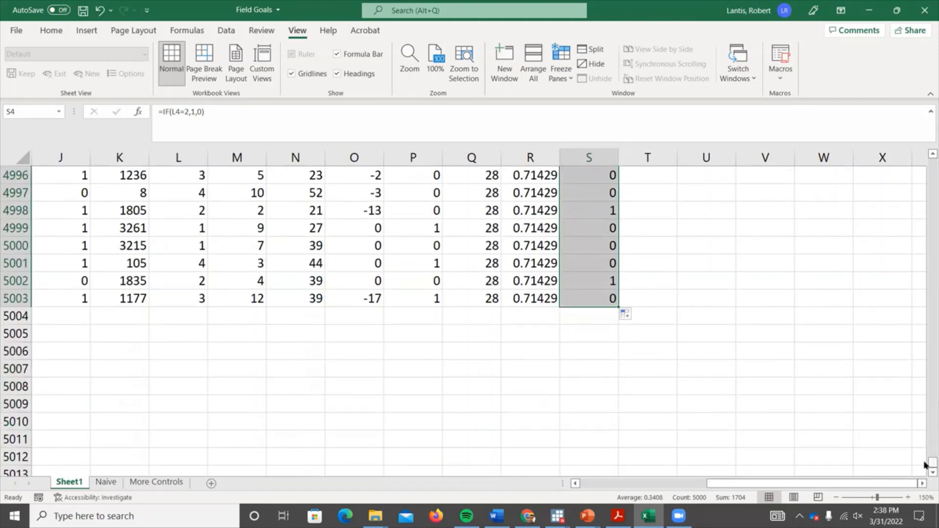
Step: Enter the Quarter3 dummy formula =IF(L2=3,1,0) in cell T2
{"action": "left_click_drag", "start_coordinate": [926, 464], "coordinate": [926, 158]}
{"action": "left_click", "coordinate": [655, 198]}
{"action": "type", "text": "="}
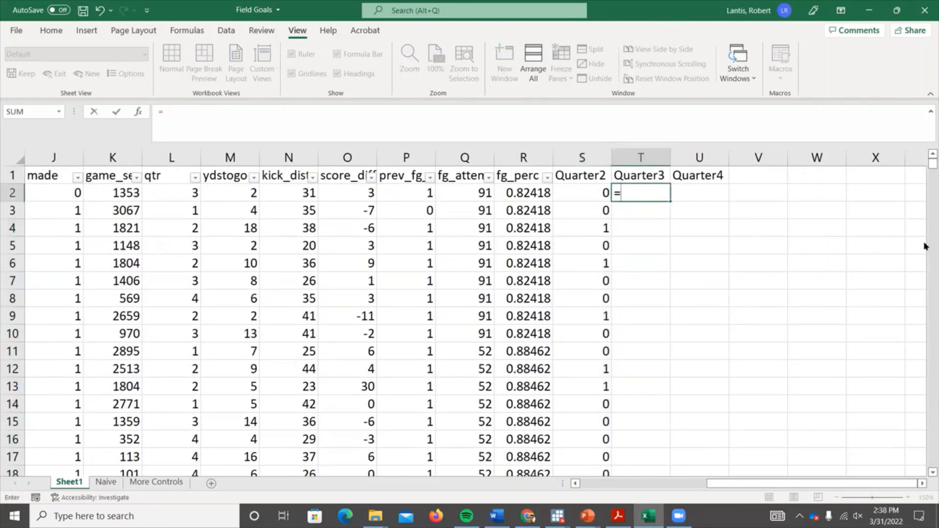
{"action": "type", "text": "if("}
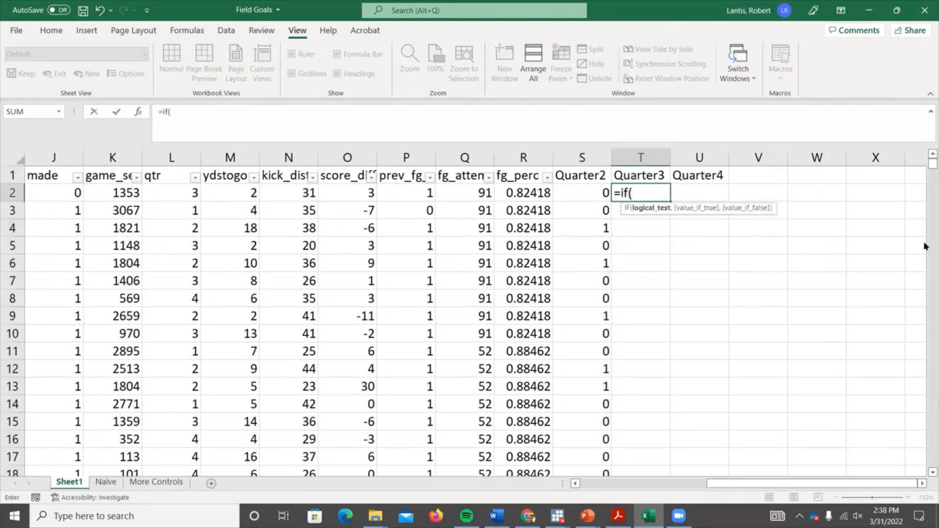
{"action": "left_click", "coordinate": [166, 193]}
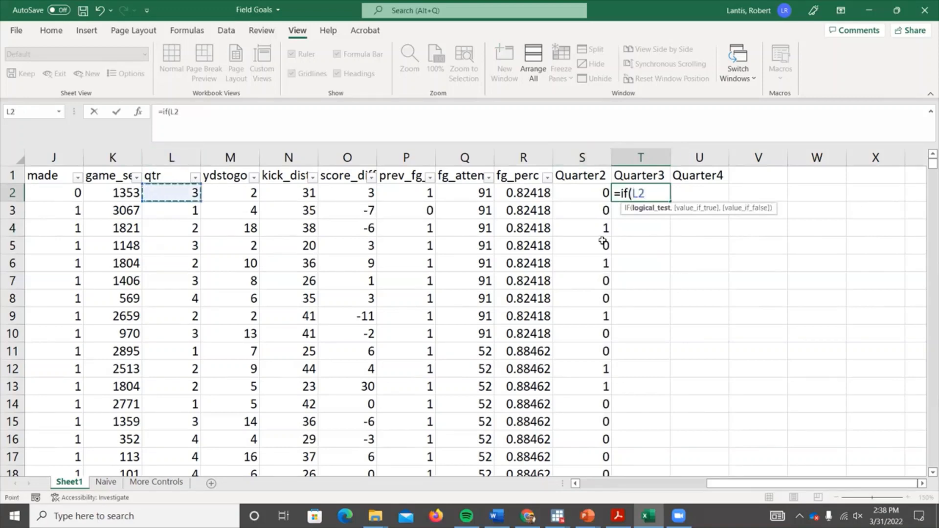
{"action": "type", "text": "=3,1"}
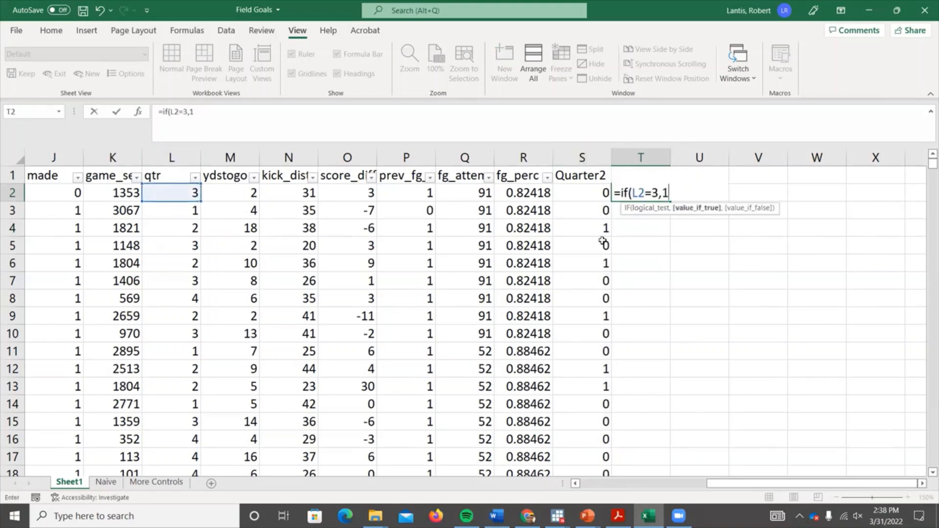
{"action": "type", "text": ",0)"}
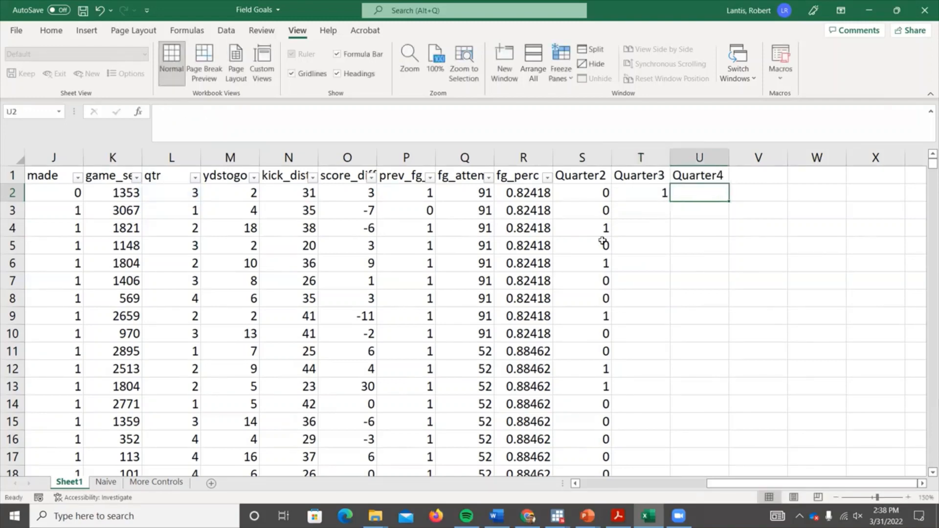
Step: Enter the Quarter4 dummy formula =IF(L2=4,1,0) in cell U2 and fill both T2 and U2 down through all data rows
{"action": "type", "text": "=if("}
{"action": "key", "text": "Left"}
{"action": "key", "text": "Left"}
{"action": "key", "text": "Left"}
{"action": "key", "text": "Left"}
{"action": "key", "text": "Left"}
{"action": "key", "text": "Left"}
{"action": "key", "text": "Left"}
{"action": "key", "text": "Left"}
{"action": "key", "text": "Left"}
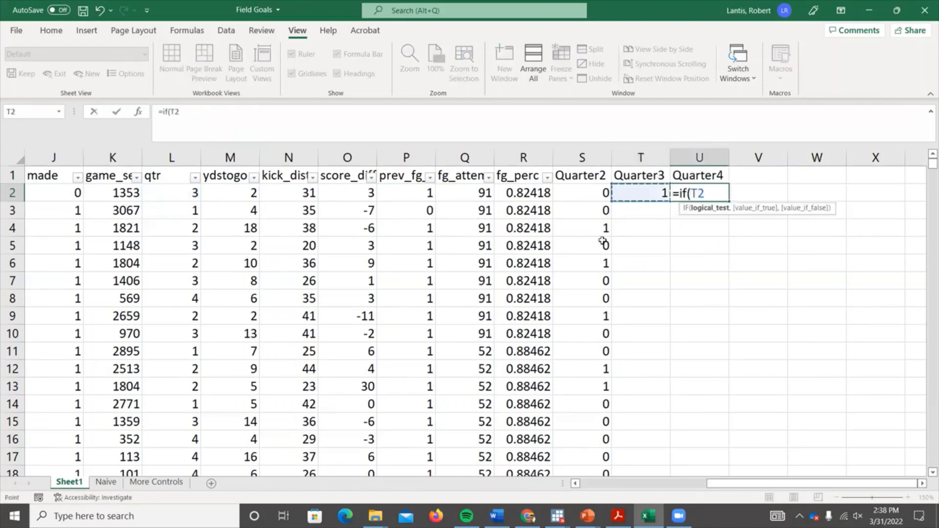
{"action": "type", "text": "=4,1,"}
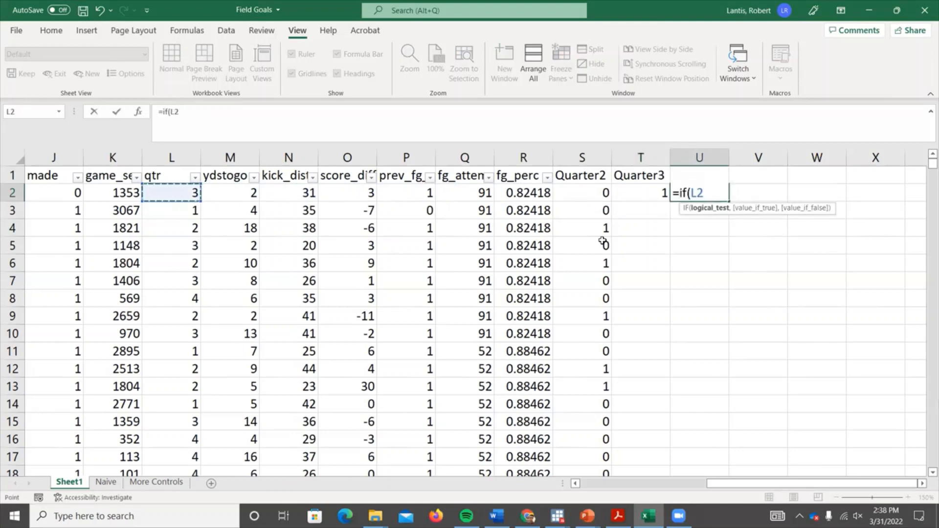
{"action": "type", "text": "0)"}
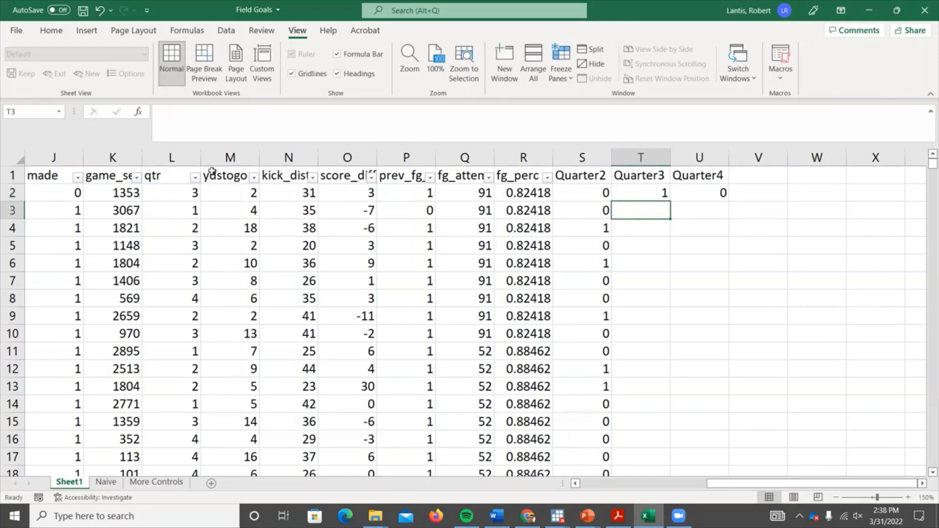
{"action": "left_click_drag", "start_coordinate": [650, 191], "coordinate": [709, 193]}
{"action": "double_click", "coordinate": [728, 201]}
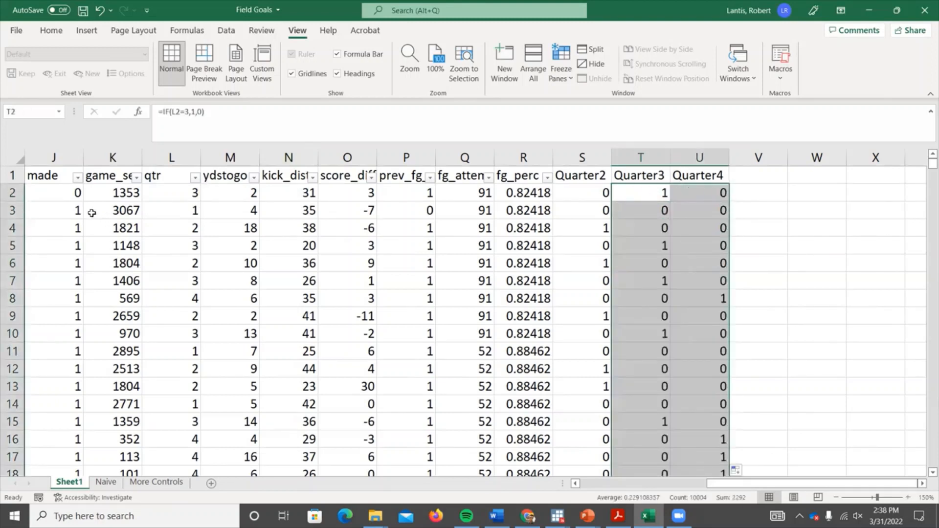
Step: Check which period values the qtr column's filter lists and add the header Overtime in cell V1
{"action": "left_click", "coordinate": [201, 180]}
{"action": "left_click", "coordinate": [194, 179]}
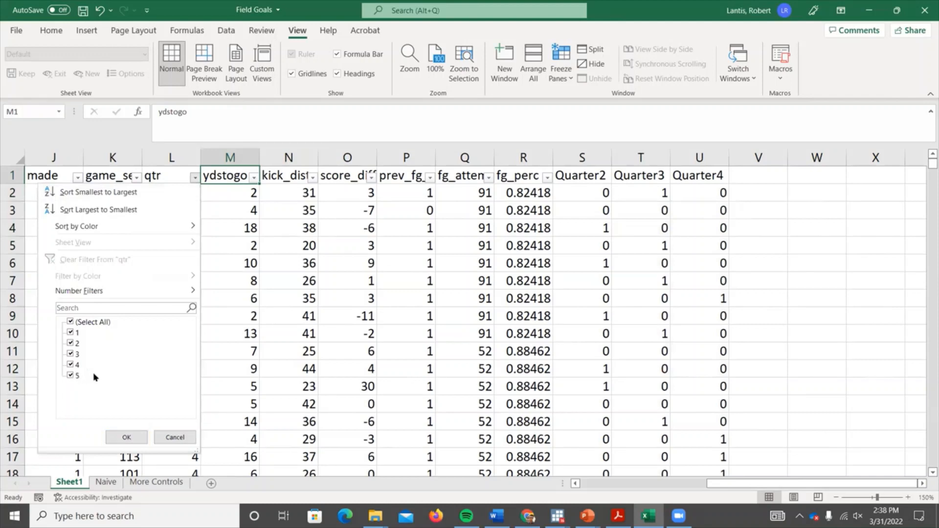
{"action": "left_click", "coordinate": [127, 438]}
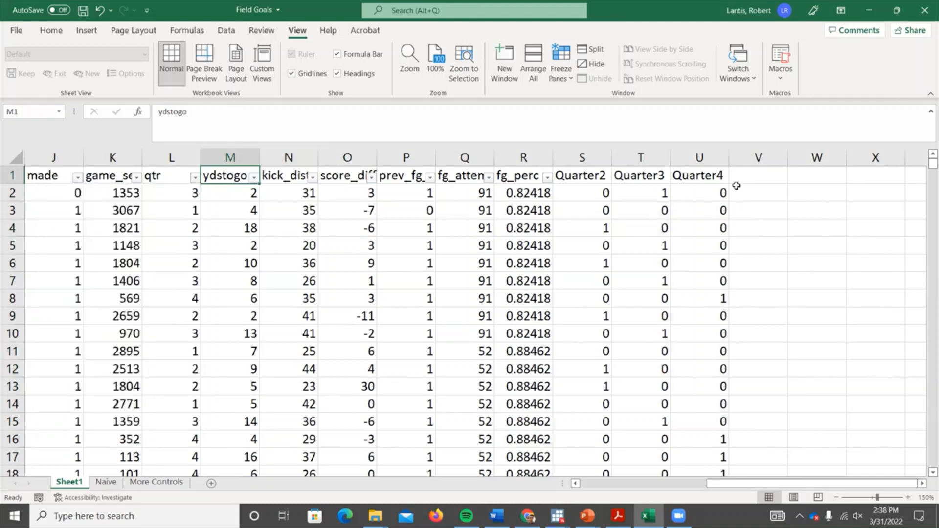
{"action": "left_click", "coordinate": [785, 176]}
{"action": "type", "text": "Overtime"}
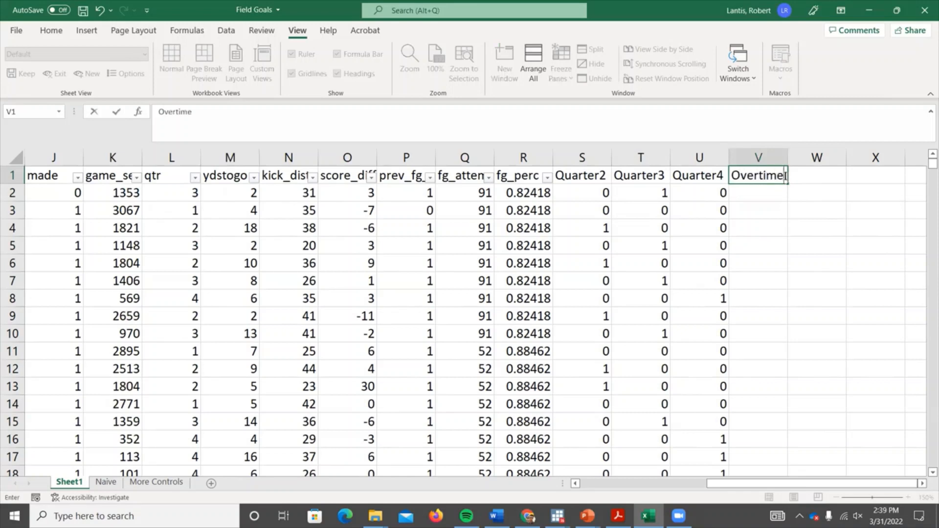
{"action": "key", "text": "Return"}
Step: Enter the Overtime dummy formula =IF(L2=5,1,0) in cell V2 and fill it down through all data rows
{"action": "type", "text": "=if("}
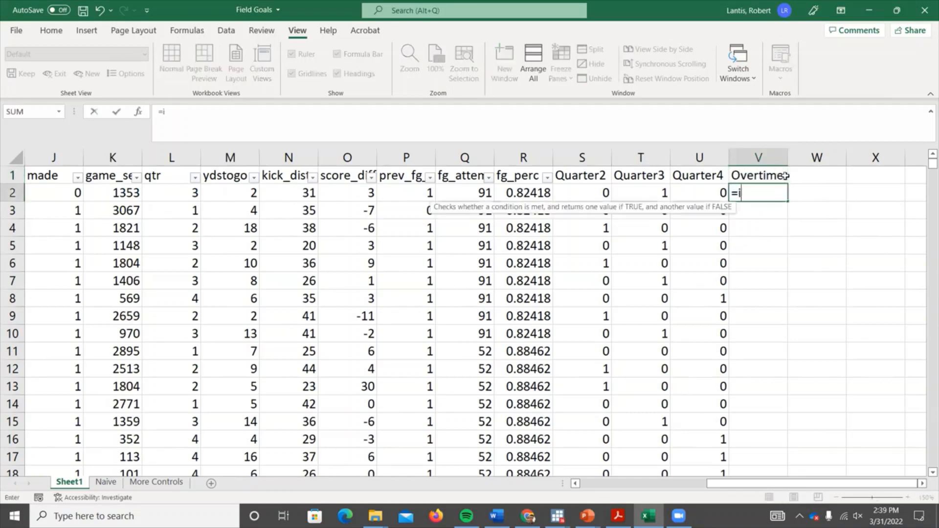
{"action": "key", "text": "Left"}
{"action": "key", "text": "Left"}
{"action": "key", "text": "Left"}
{"action": "key", "text": "Left"}
{"action": "key", "text": "Left"}
{"action": "key", "text": "Left"}
{"action": "key", "text": "Left"}
{"action": "key", "text": "Left"}
{"action": "key", "text": "Left"}
{"action": "key", "text": "Left"}
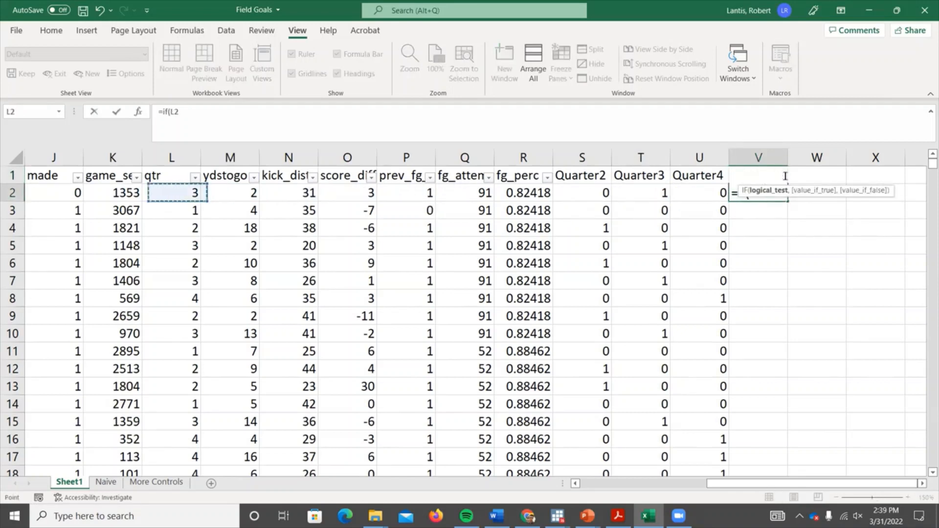
{"action": "type", "text": "=5,"}
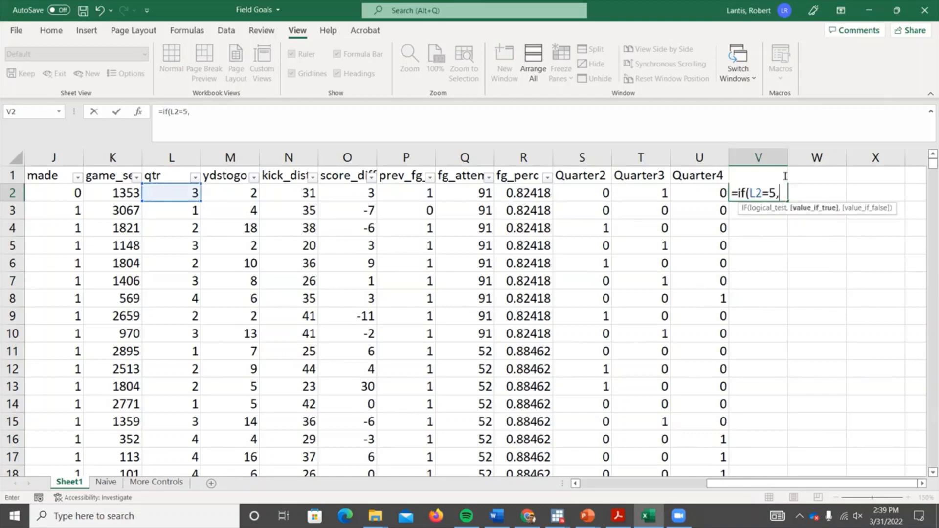
{"action": "type", "text": "1,0)"}
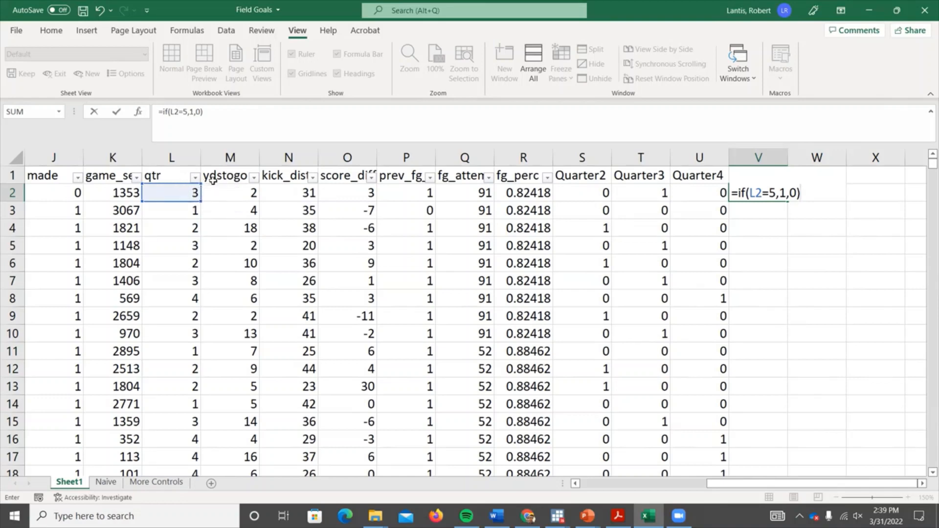
{"action": "key", "text": "Return"}
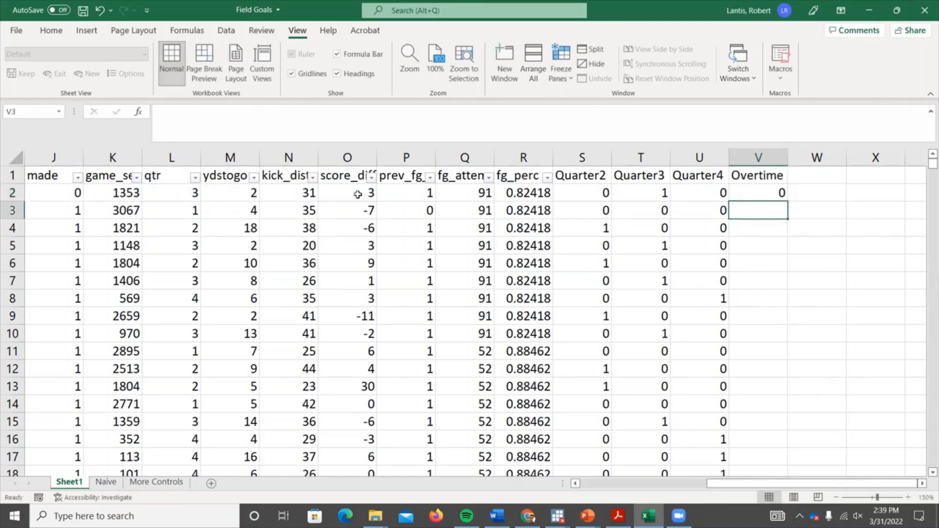
{"action": "left_click", "coordinate": [776, 193]}
{"action": "double_click", "coordinate": [786, 199]}
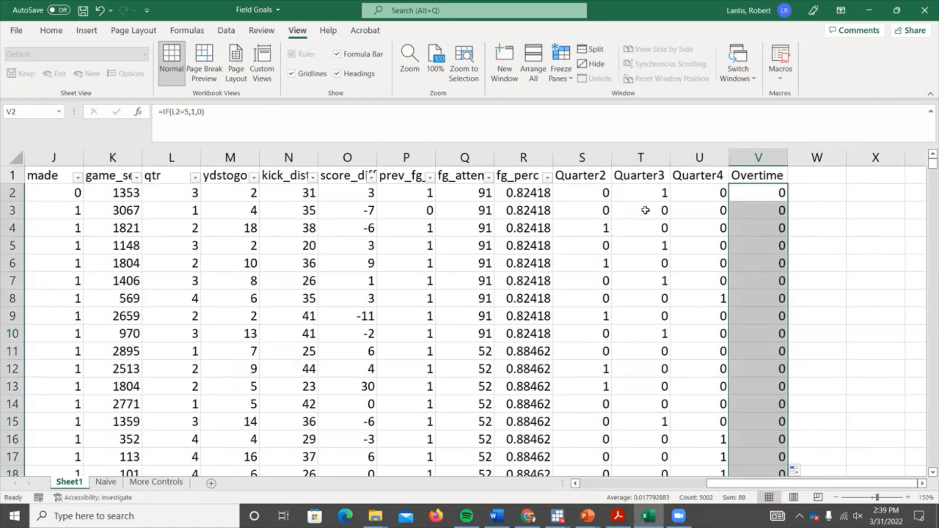
Step: Insert an empty column before the made column and move the qtr column into it
{"action": "left_click", "coordinate": [178, 160]}
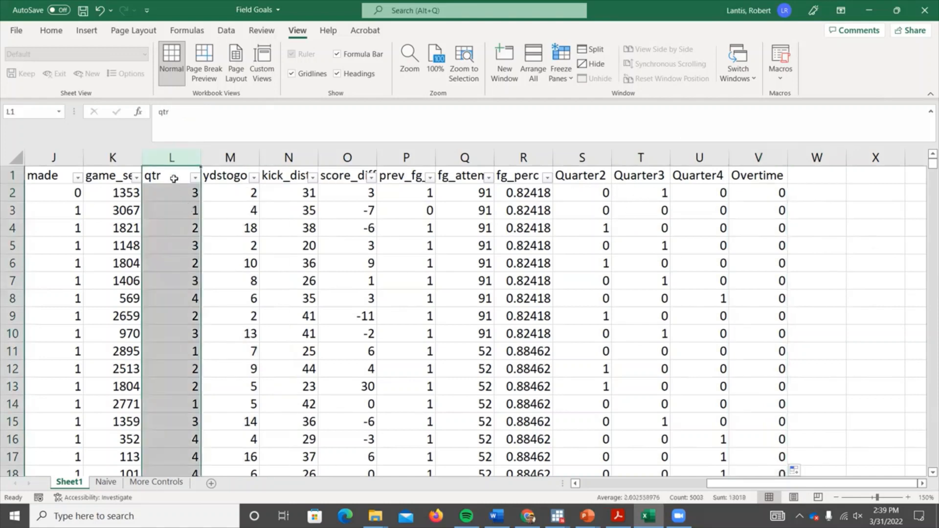
{"action": "left_click_drag", "start_coordinate": [729, 488], "coordinate": [640, 491]}
{"action": "scroll", "coordinate": [446, 174], "scroll_direction": "left", "scroll_amount": 2}
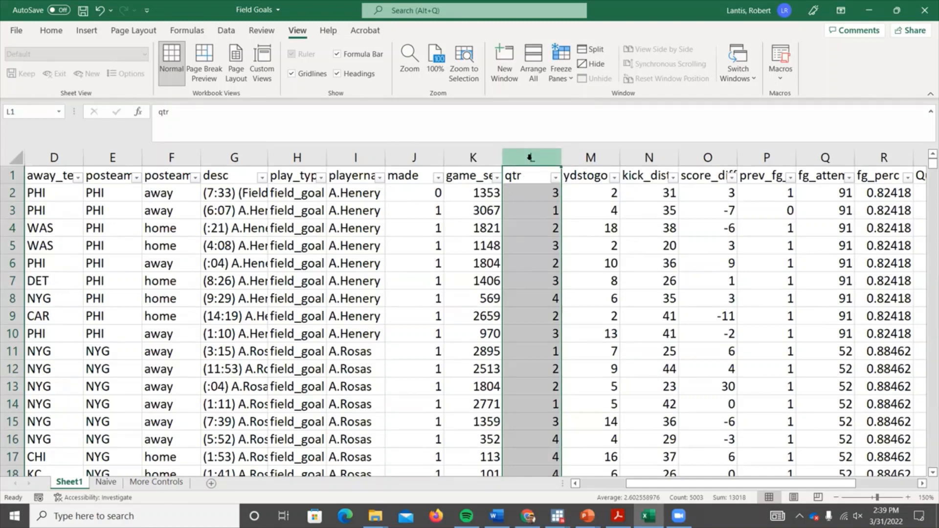
{"action": "right_click", "coordinate": [411, 158]}
{"action": "left_click", "coordinate": [450, 264]}
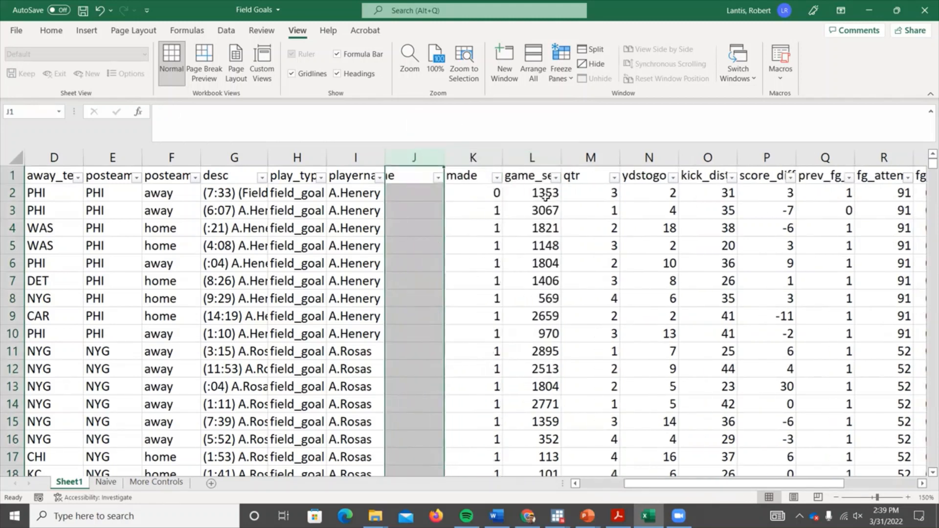
{"action": "left_click", "coordinate": [536, 158]}
{"action": "left_click", "coordinate": [591, 158]}
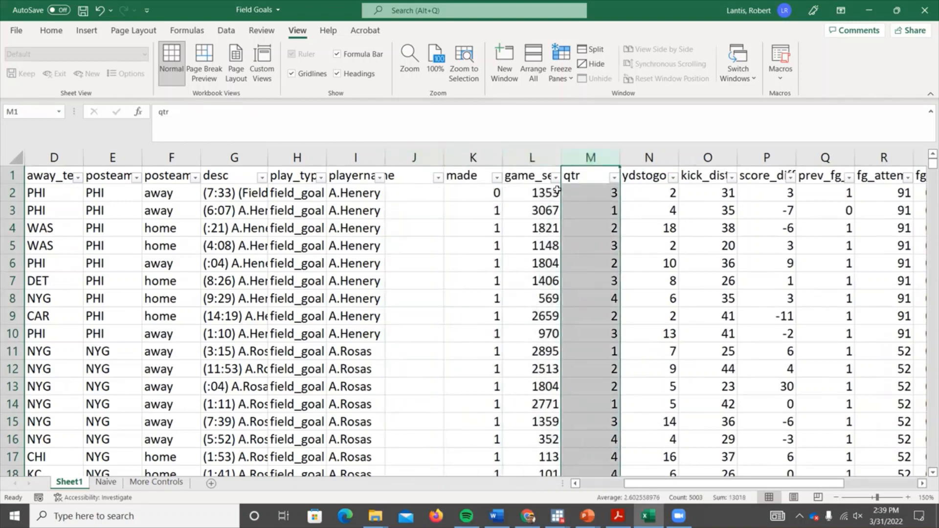
{"action": "left_click_drag", "start_coordinate": [562, 191], "coordinate": [406, 194]}
Step: Delete the emptied column M between the game seconds and ydstogo columns
{"action": "left_click", "coordinate": [590, 157]}
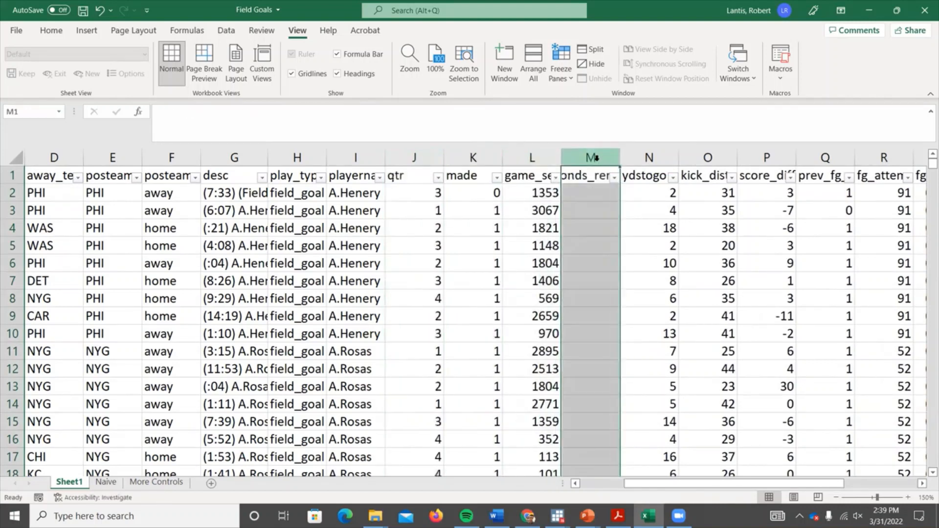
{"action": "right_click", "coordinate": [600, 167]}
{"action": "left_click", "coordinate": [632, 284]}
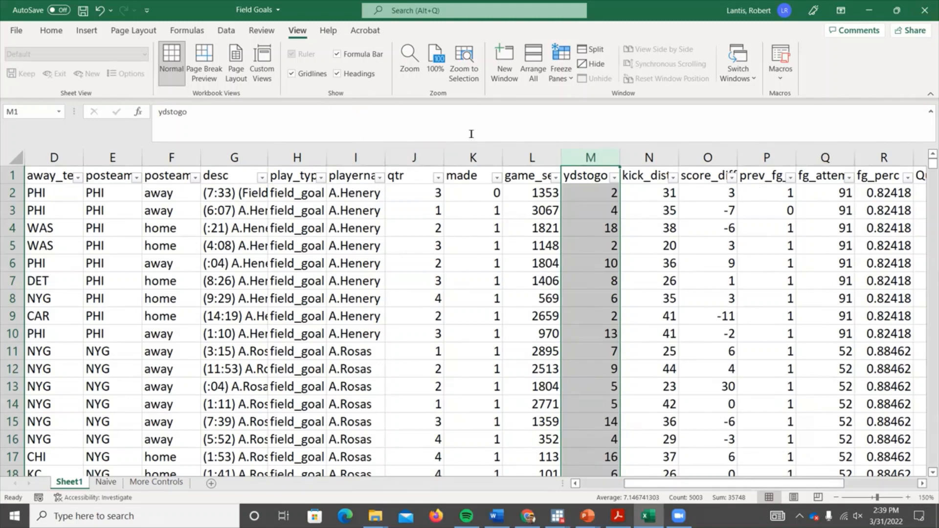
Step: Start a Regression analysis and set its Y range to the made column, $K$1:$K$5003
{"action": "left_click", "coordinate": [226, 30]}
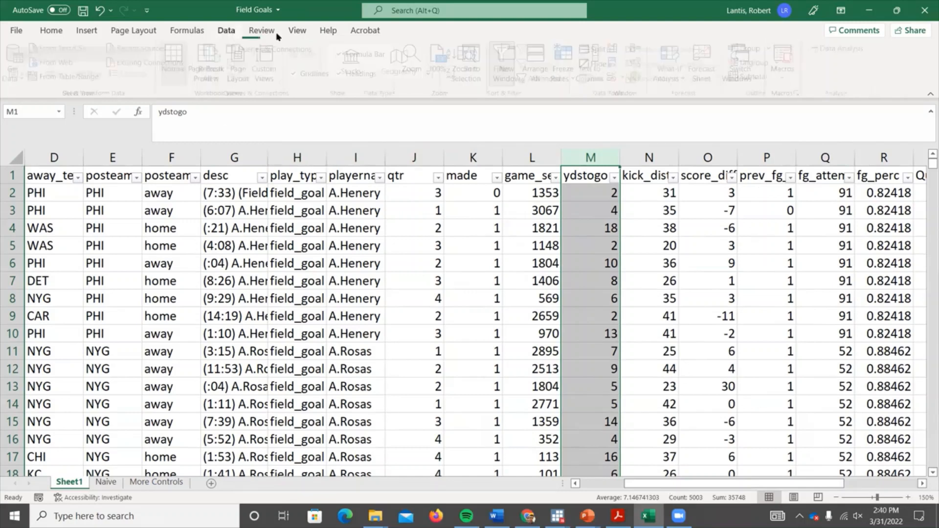
{"action": "left_click", "coordinate": [831, 48]}
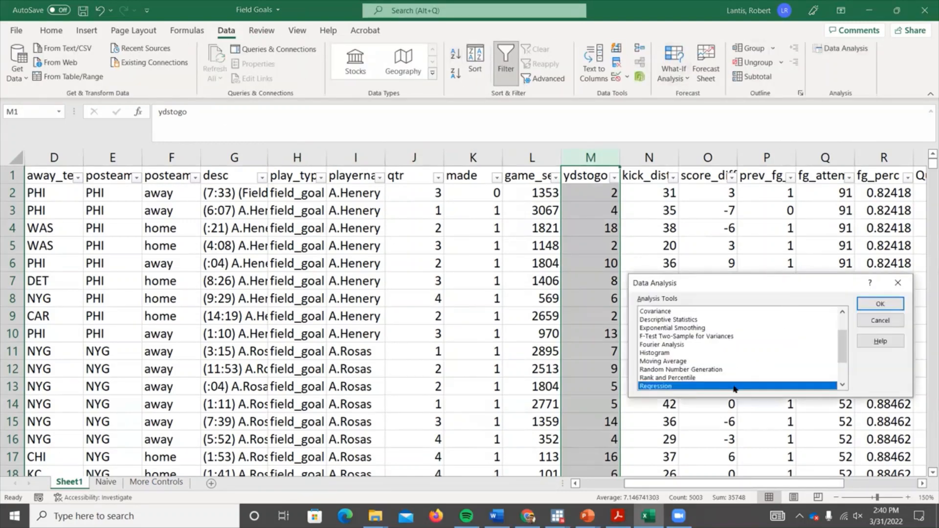
{"action": "left_click", "coordinate": [880, 304]}
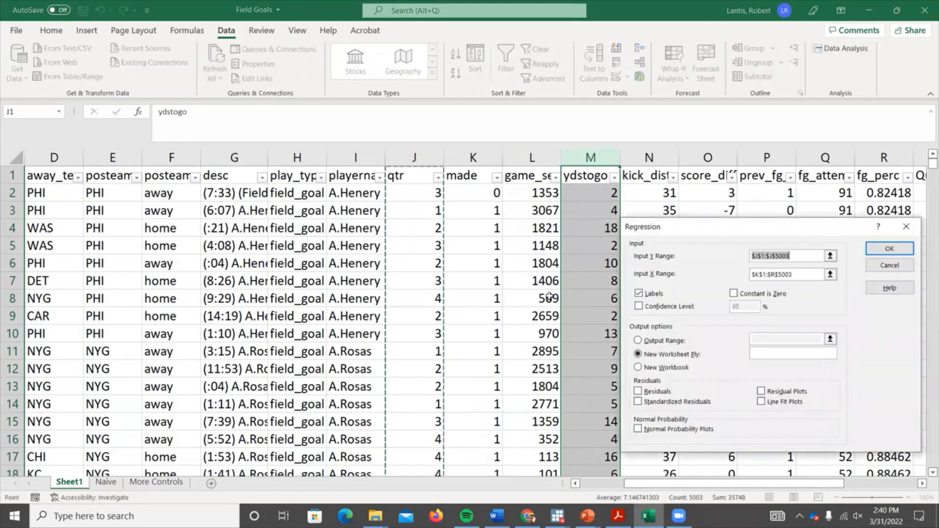
{"action": "left_click", "coordinate": [831, 255]}
{"action": "left_click", "coordinate": [471, 174]}
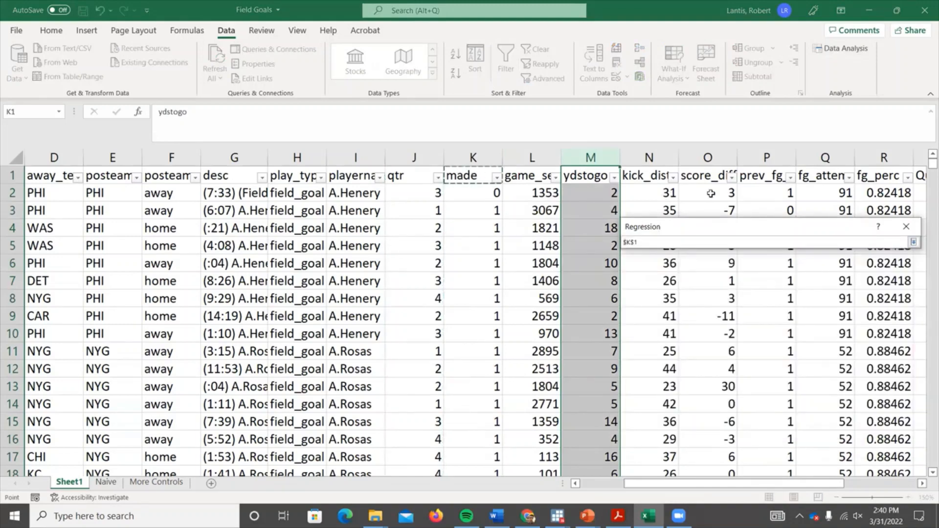
{"action": "key", "text": "ctrl+shift+Down"}
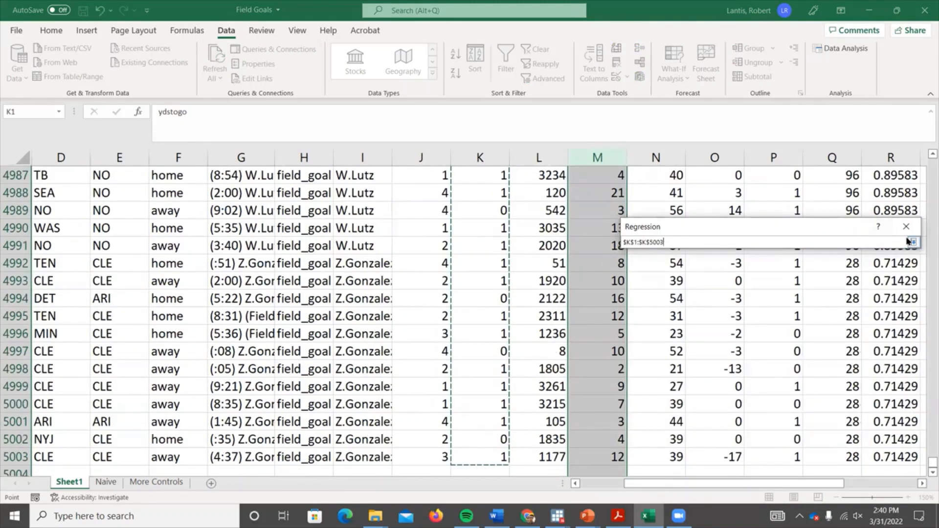
{"action": "left_click", "coordinate": [912, 243]}
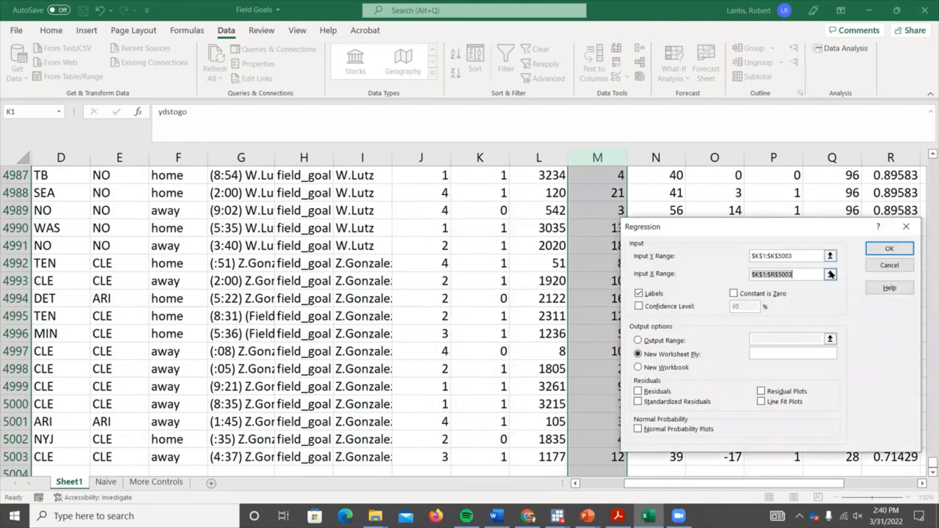
Step: Set the regression's X range to $L$1:$V$5003 and run it with labels, outputting to a new worksheet
{"action": "left_click", "coordinate": [830, 275]}
{"action": "left_click_drag", "start_coordinate": [538, 175], "coordinate": [926, 179]}
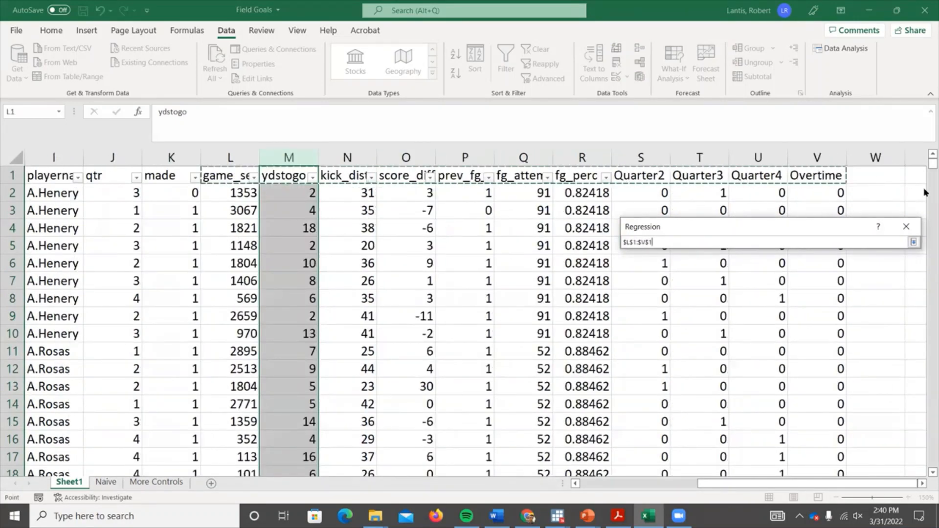
{"action": "key", "text": "ctrl+shift+Down"}
{"action": "key", "text": "Return"}
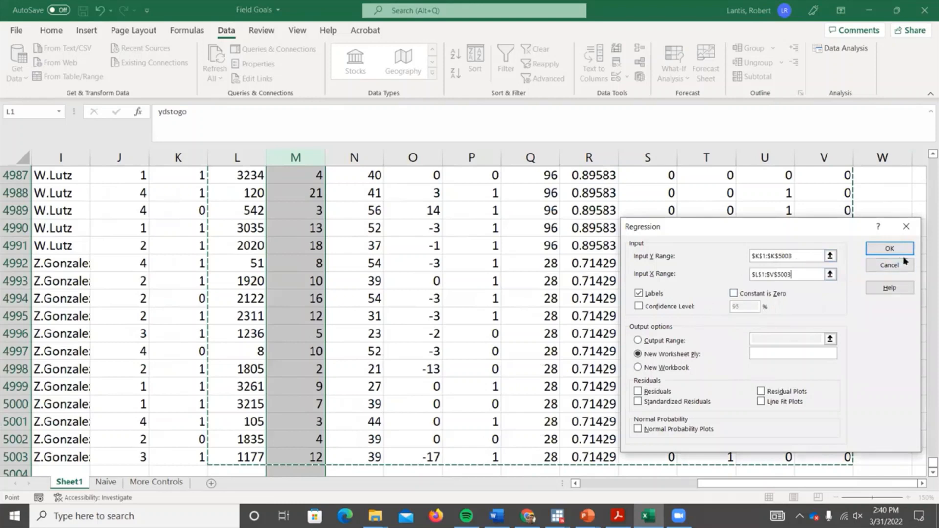
{"action": "left_click", "coordinate": [889, 249]}
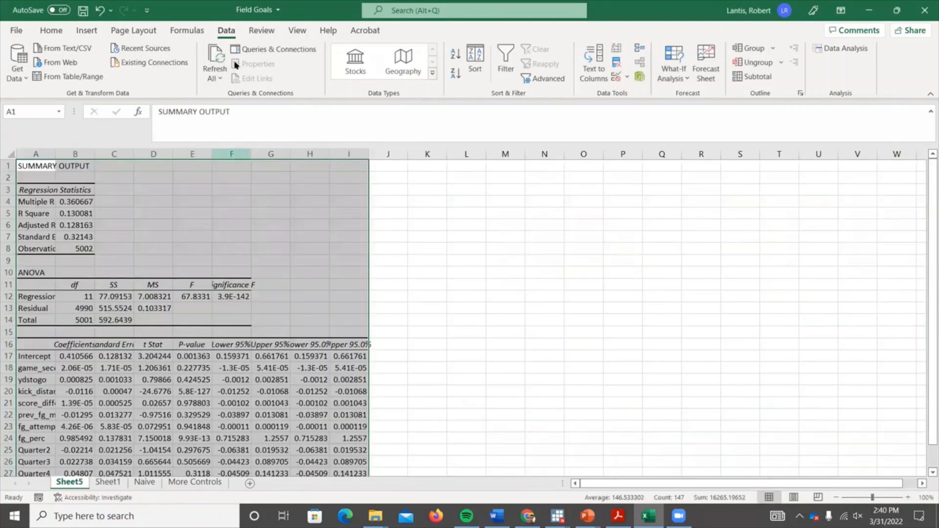
Step: Zoom the regression output sheet to 150% and widen column A to fit the variable names
{"action": "left_click", "coordinate": [298, 34]}
{"action": "left_click", "coordinate": [409, 61]}
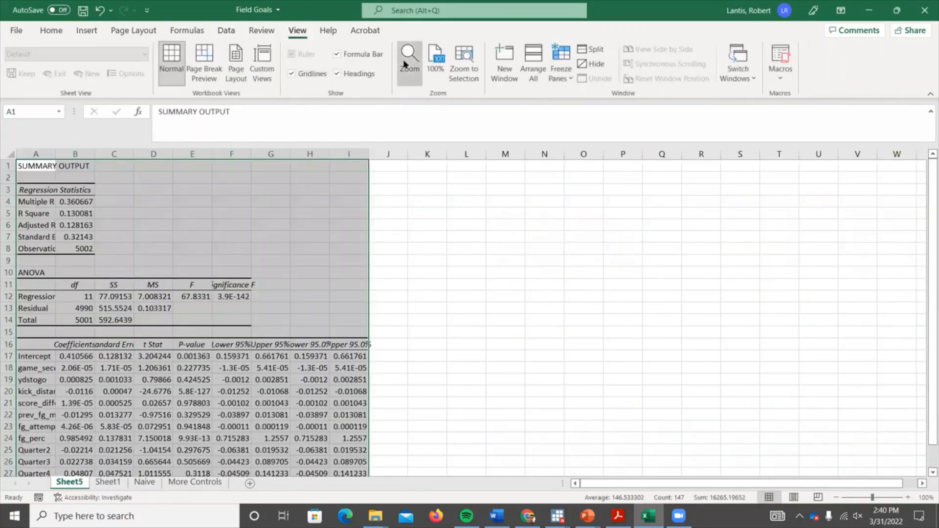
{"action": "left_click", "coordinate": [773, 397]}
{"action": "key", "text": "BackSpace"}
{"action": "type", "text": "50"}
{"action": "key", "text": "Return"}
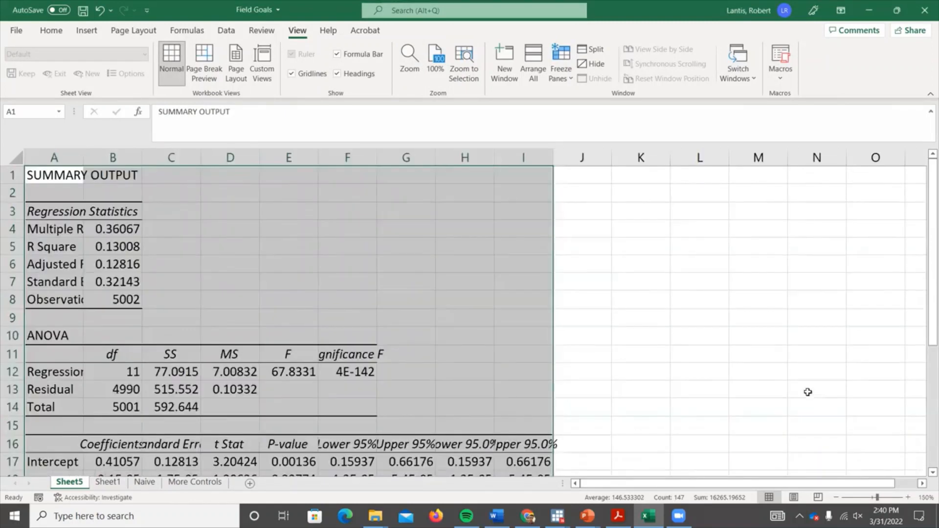
{"action": "scroll", "coordinate": [281, 296], "scroll_direction": "down", "scroll_amount": 4}
{"action": "left_click_drag", "start_coordinate": [88, 162], "coordinate": [165, 162]}
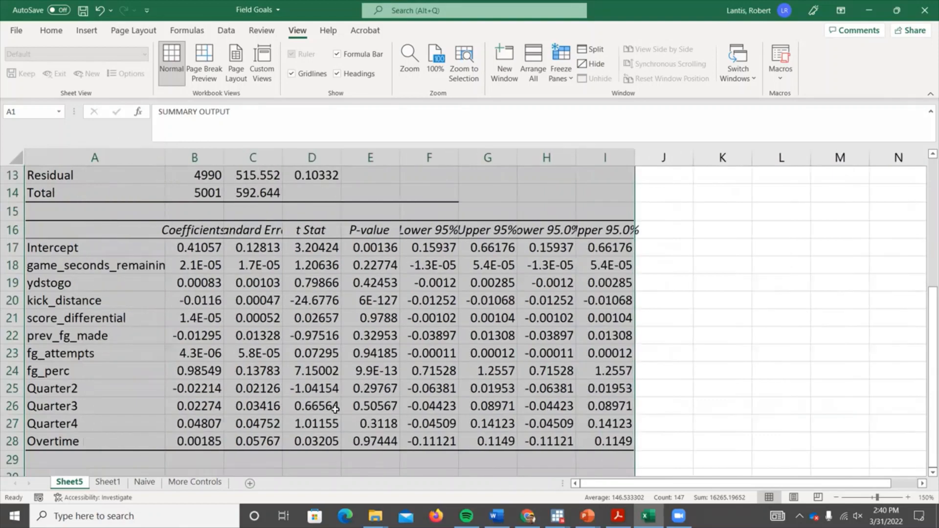
Step: Examine the coefficients and p-values of the quarter and overtime dummies, and view the More Controls regression for comparison
{"action": "left_click", "coordinate": [192, 398]}
{"action": "left_click_drag", "start_coordinate": [385, 389], "coordinate": [393, 439]}
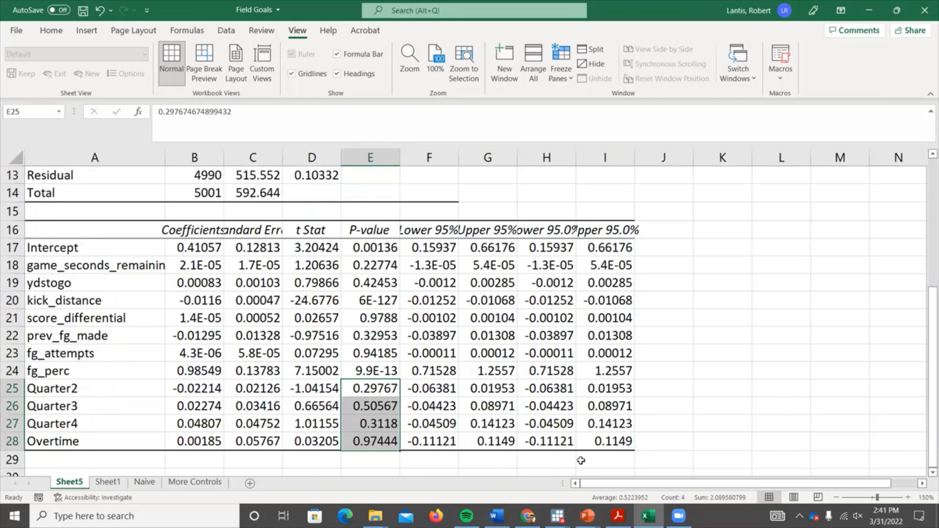
{"action": "left_click_drag", "start_coordinate": [192, 398], "coordinate": [209, 442]}
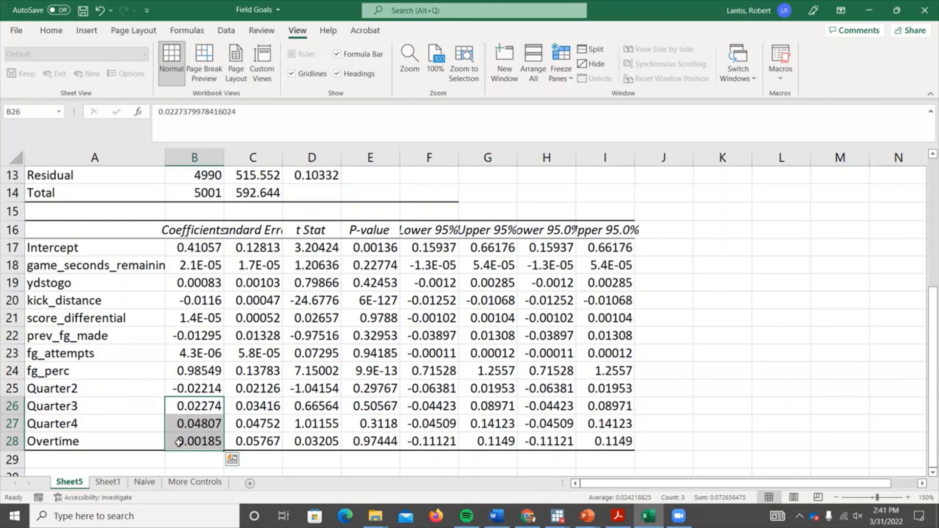
{"action": "left_click_drag", "start_coordinate": [371, 408], "coordinate": [414, 433]}
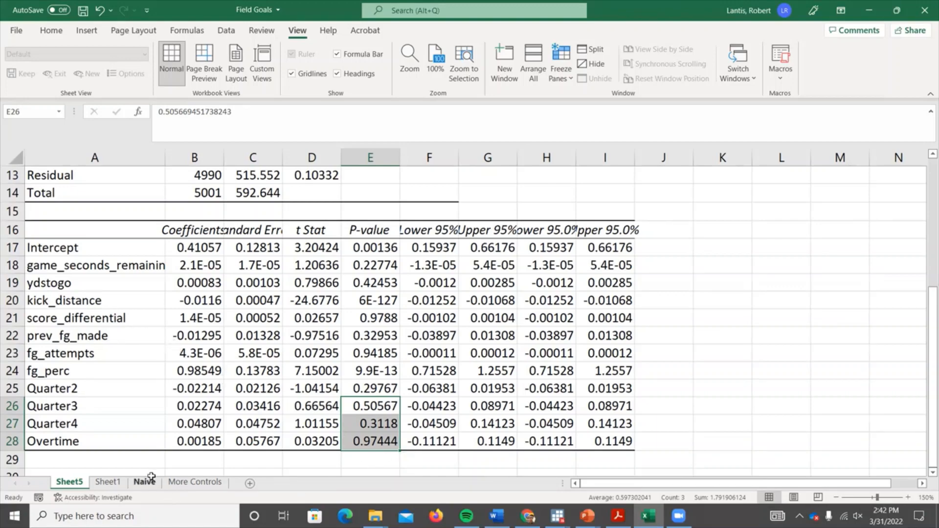
{"action": "left_click", "coordinate": [195, 482]}
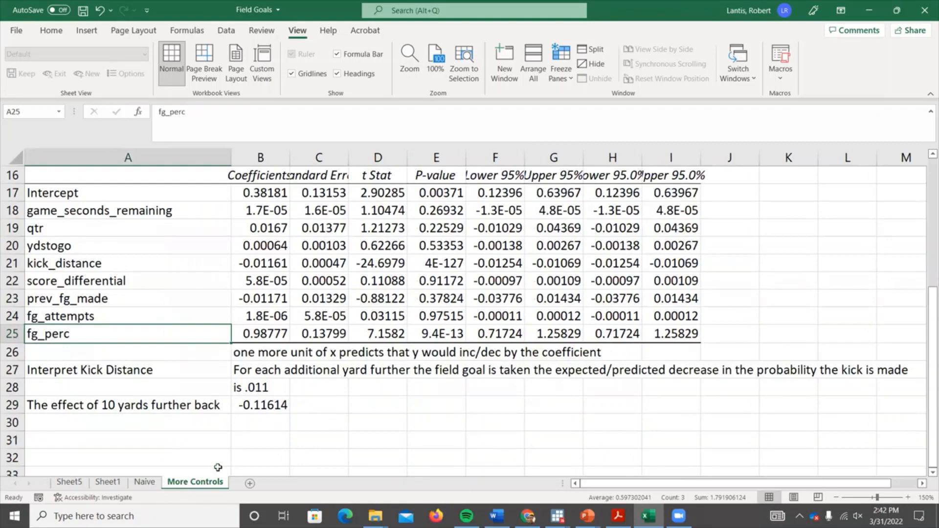
Step: Sort the data on Sheet1 by fg_perc from smallest to largest
{"action": "left_click", "coordinate": [108, 482]}
{"action": "scroll", "coordinate": [460, 368], "scroll_direction": "up", "scroll_amount": 17}
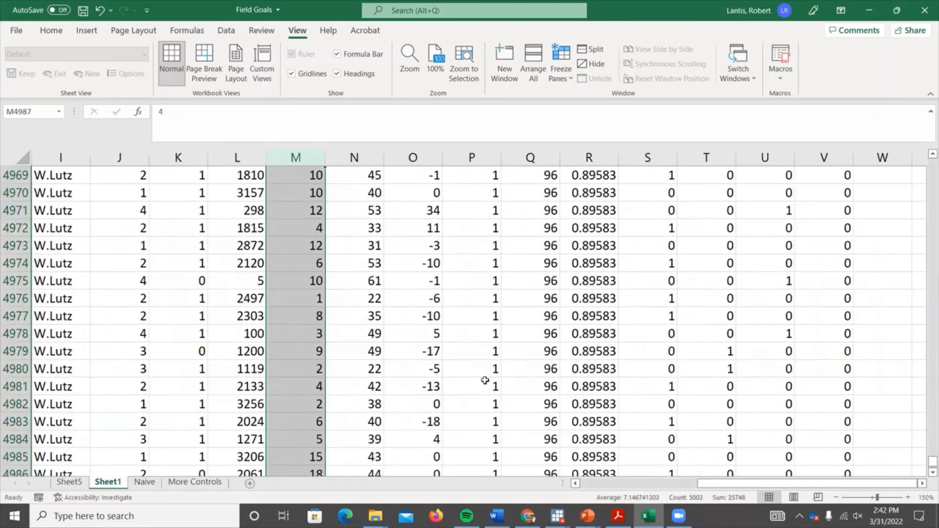
{"action": "left_click_drag", "start_coordinate": [926, 461], "coordinate": [926, 152]}
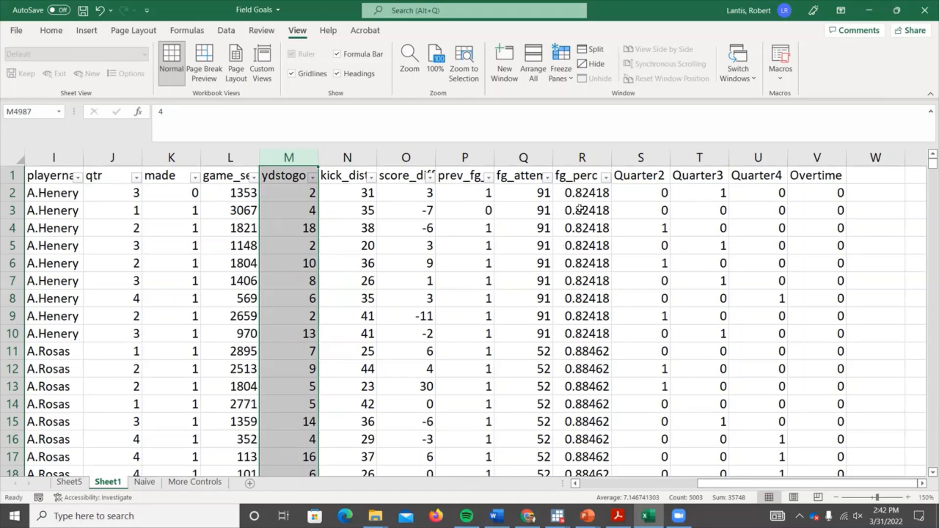
{"action": "left_click", "coordinate": [605, 178]}
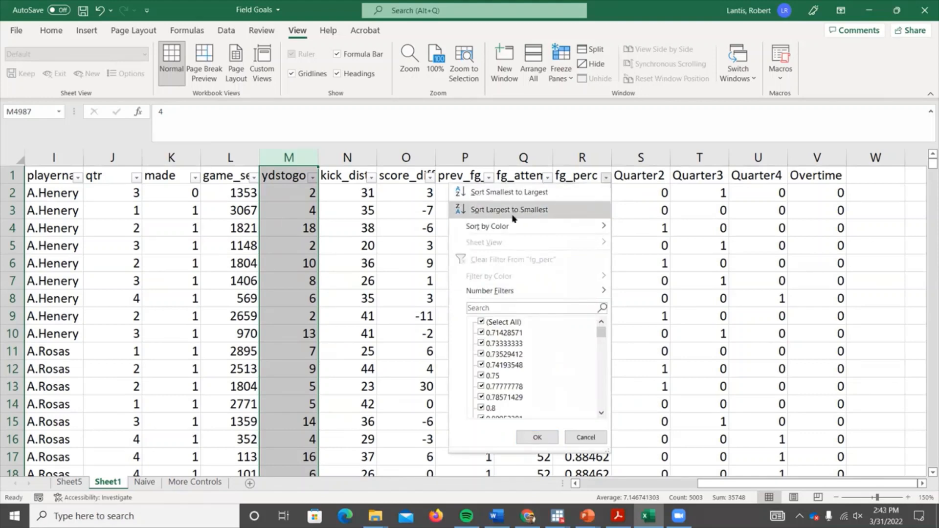
{"action": "left_click", "coordinate": [523, 193]}
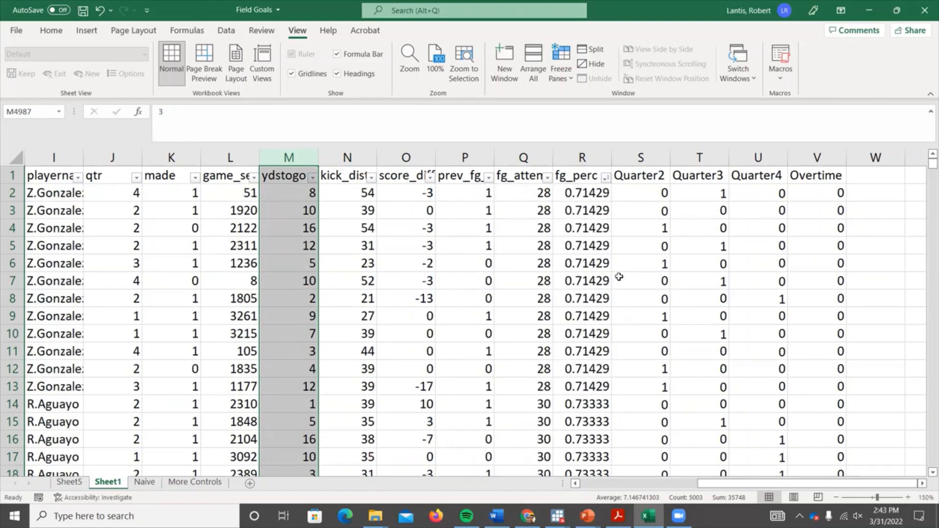
Step: Look through the sorted fg_perc column on Sheet1 for the row where the values first reach 0.85
{"action": "scroll", "coordinate": [614, 264], "scroll_direction": "down", "scroll_amount": 5}
{"action": "scroll", "coordinate": [626, 267], "scroll_direction": "down", "scroll_amount": 15}
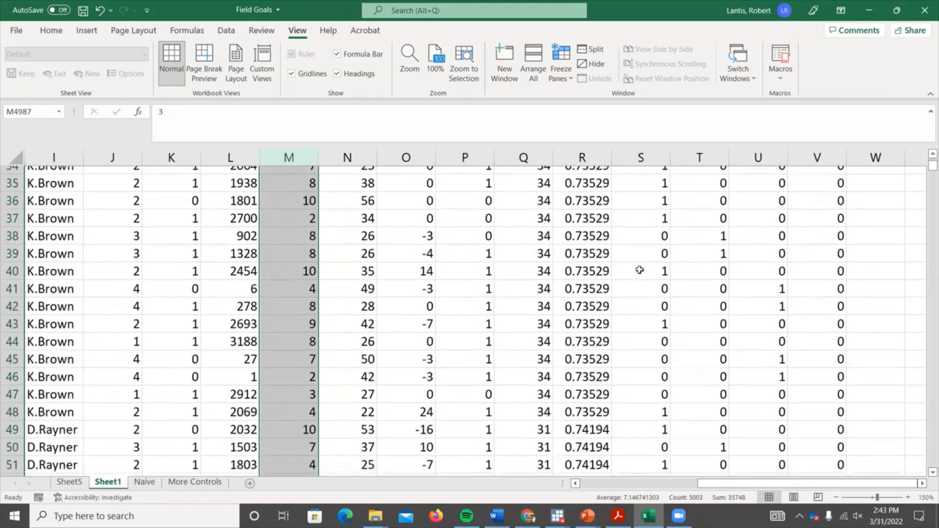
{"action": "left_click_drag", "start_coordinate": [926, 178], "coordinate": [926, 416]}
{"action": "left_click_drag", "start_coordinate": [926, 461], "coordinate": [580, 272]}
{"action": "scroll", "coordinate": [580, 272], "scroll_direction": "down", "scroll_amount": 3}
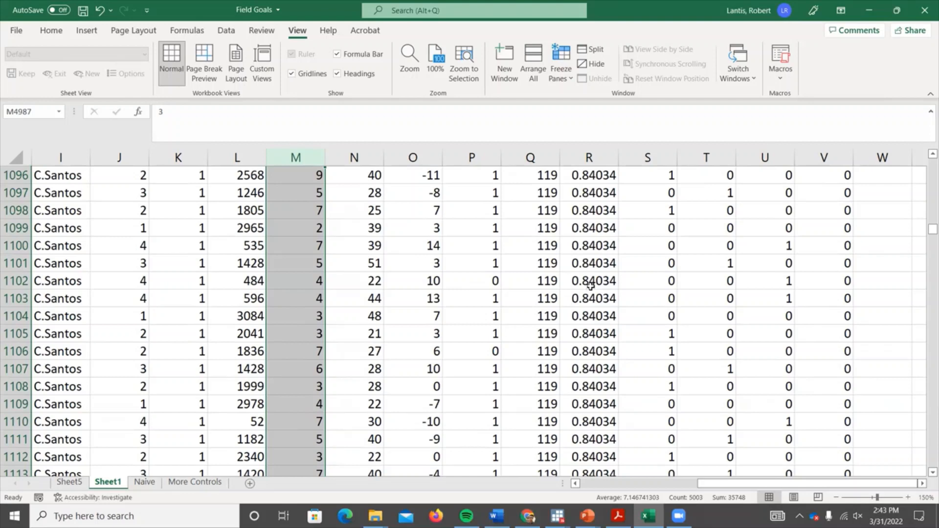
{"action": "scroll", "coordinate": [590, 301], "scroll_direction": "down", "scroll_amount": 1}
{"action": "scroll", "coordinate": [590, 302], "scroll_direction": "down", "scroll_amount": 20}
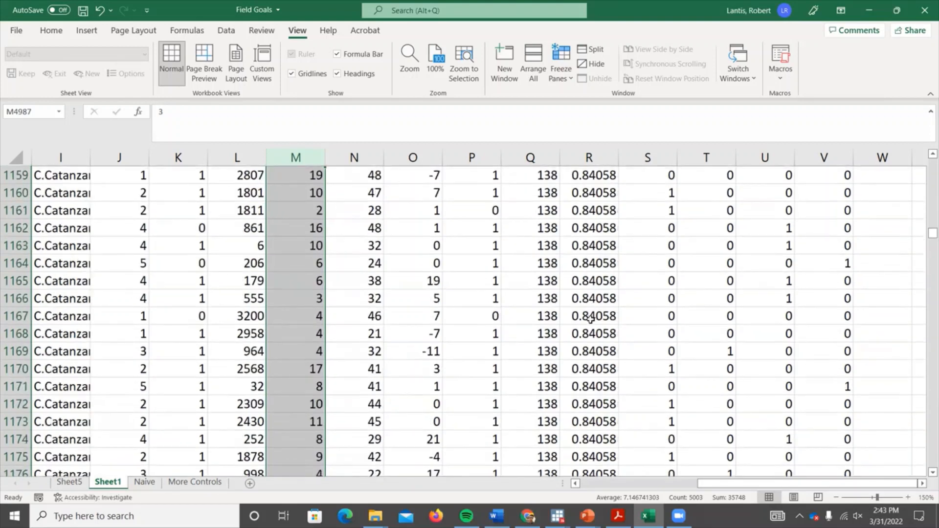
{"action": "scroll", "coordinate": [597, 347], "scroll_direction": "down", "scroll_amount": 13}
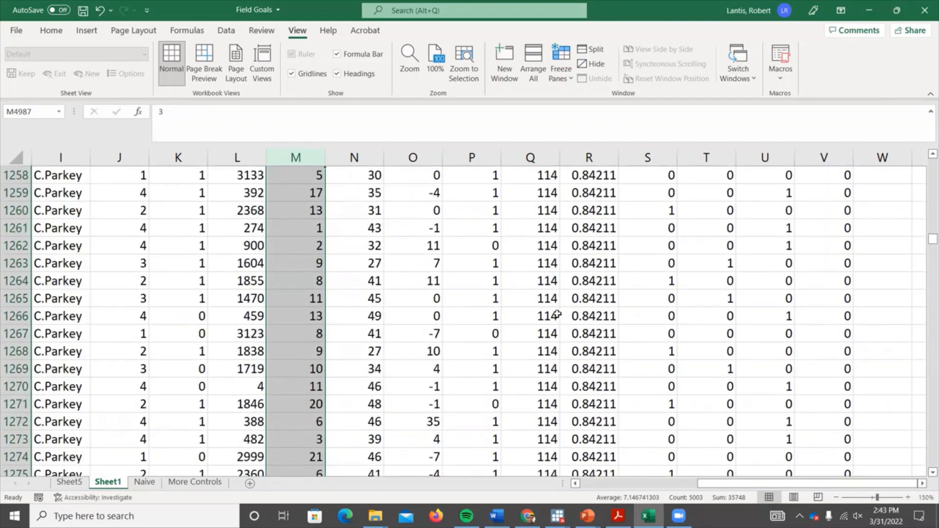
{"action": "left_click_drag", "start_coordinate": [930, 239], "coordinate": [925, 180]}
{"action": "left_click_drag", "start_coordinate": [925, 218], "coordinate": [926, 266]}
{"action": "scroll", "coordinate": [628, 279], "scroll_direction": "up", "scroll_amount": 20}
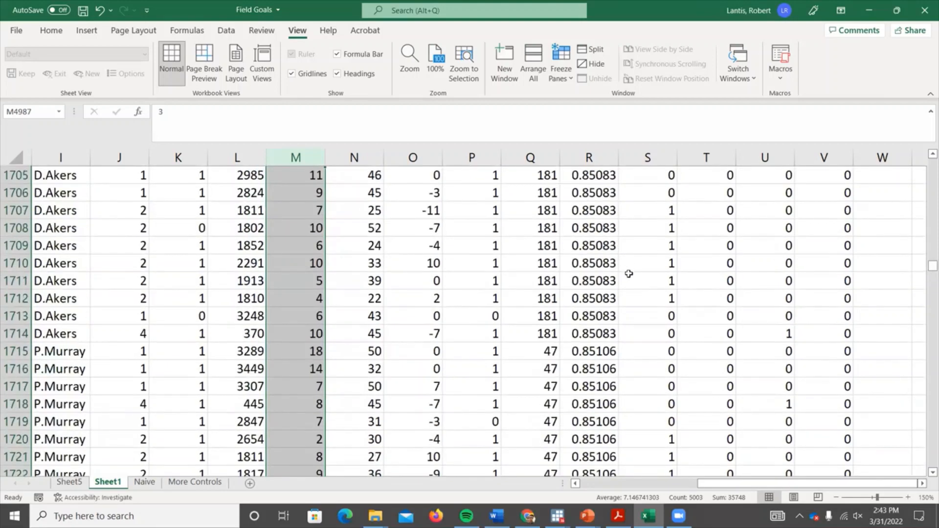
{"action": "scroll", "coordinate": [630, 294], "scroll_direction": "up", "scroll_amount": 20}
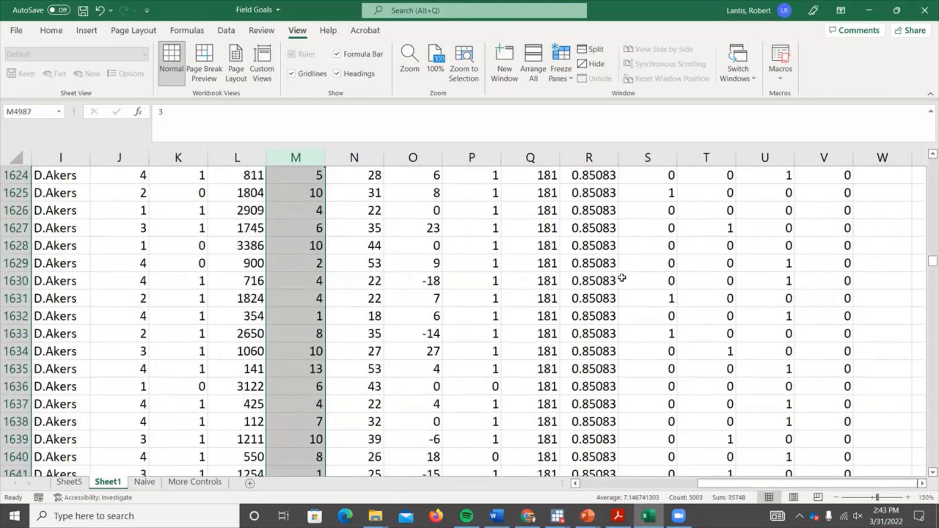
{"action": "scroll", "coordinate": [616, 294], "scroll_direction": "down", "scroll_amount": 5}
Step: Copy the Sheet1 data A1609:V5003 and paste it as values into a new sheet starting at A2
{"action": "left_click", "coordinate": [600, 333]}
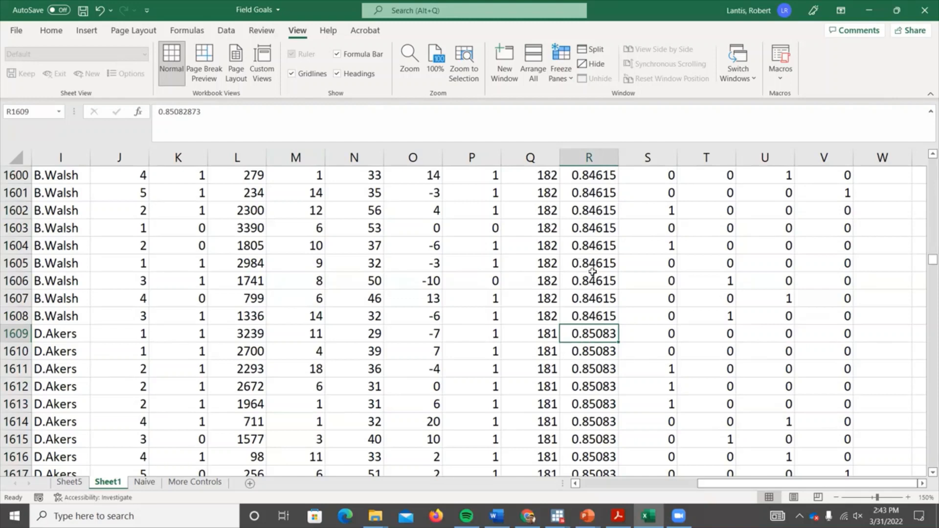
{"action": "left_click", "coordinate": [806, 335]}
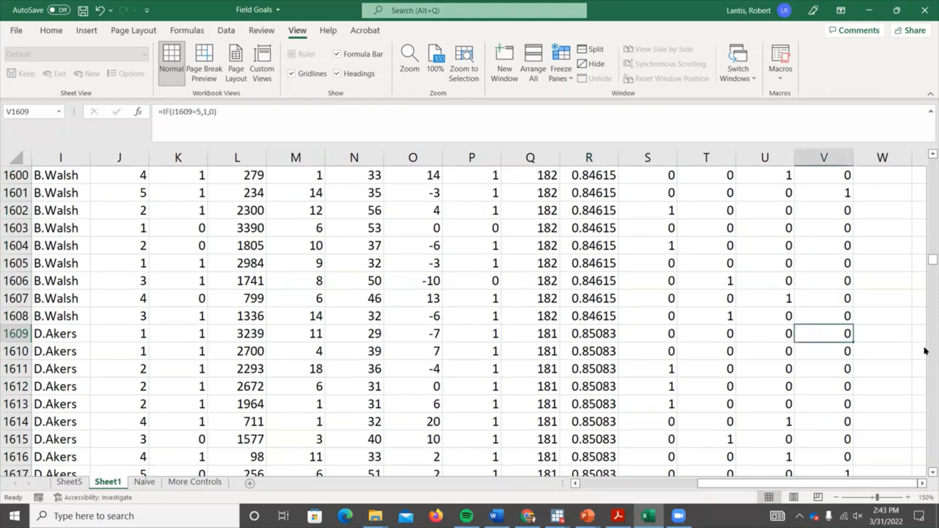
{"action": "key", "text": "ctrl+shift+Left"}
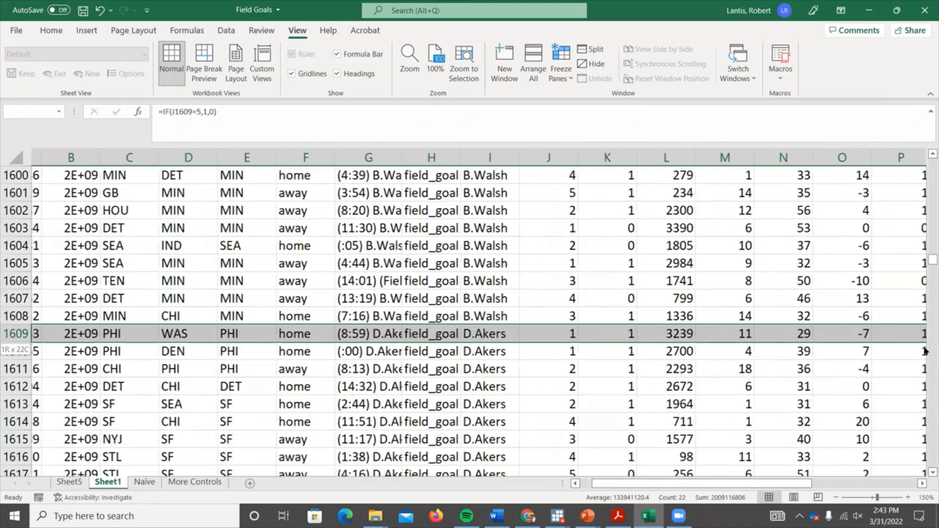
{"action": "key", "text": "ctrl+shift+Down"}
{"action": "key", "text": "ctrl+c"}
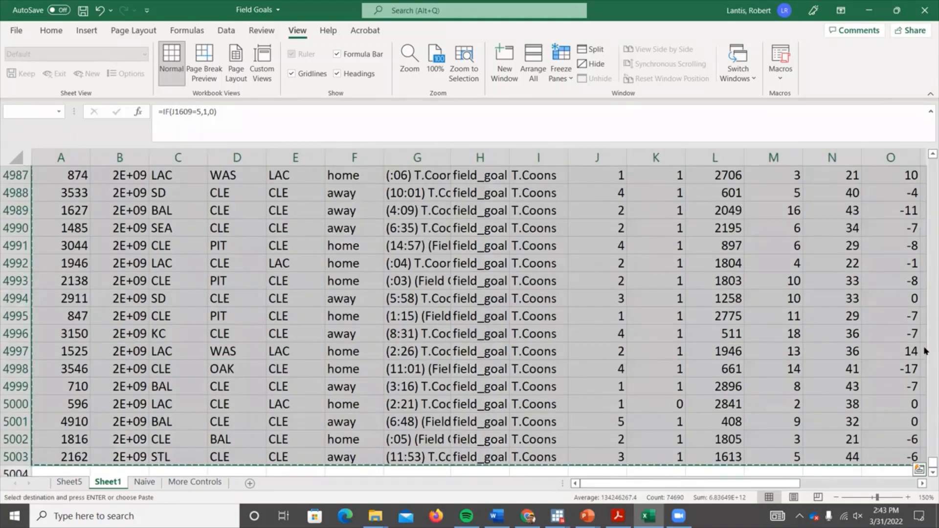
{"action": "left_click", "coordinate": [250, 484]}
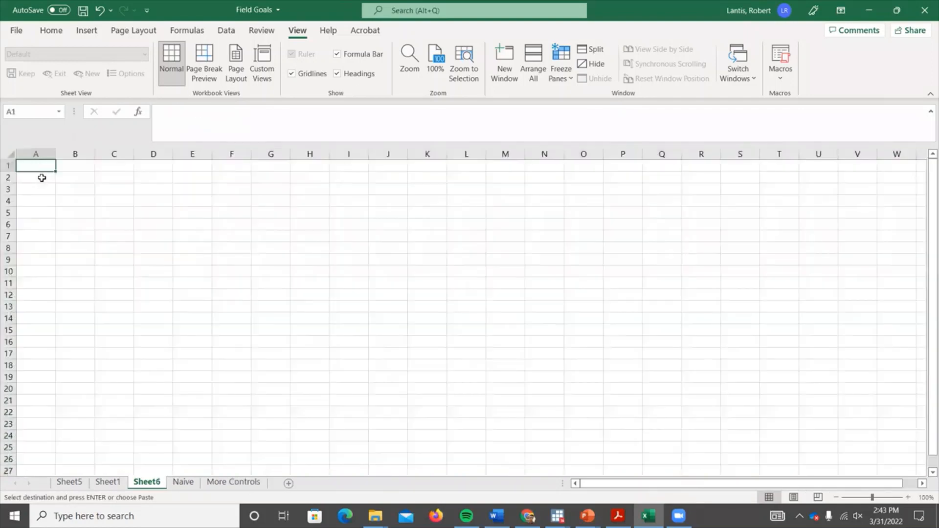
{"action": "right_click", "coordinate": [43, 178]}
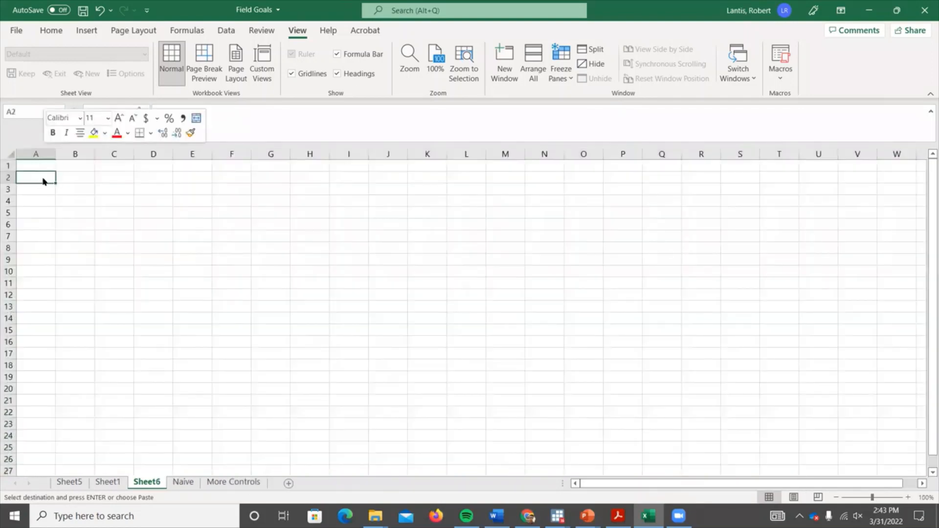
{"action": "left_click", "coordinate": [88, 218]}
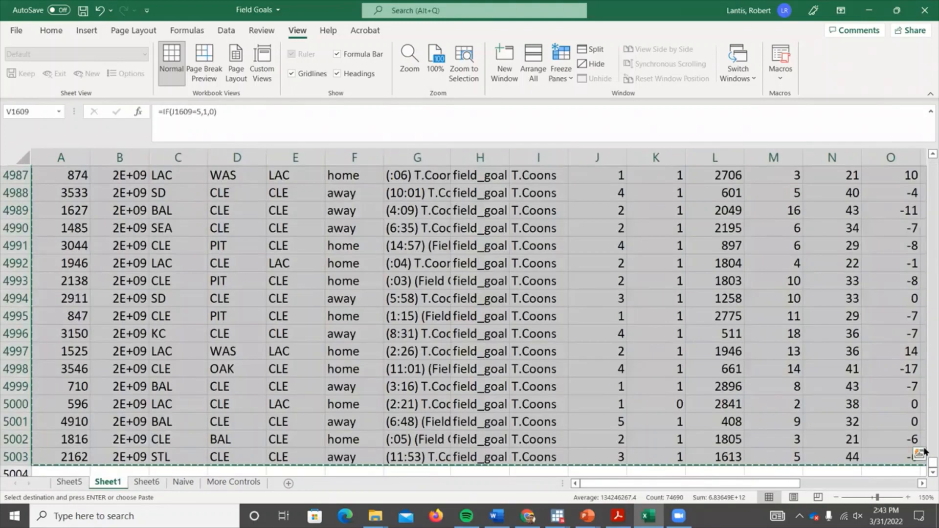
Step: Copy the header row A1:V1 of Sheet1 and paste it as values into row 1 of Sheet6
{"action": "left_click_drag", "start_coordinate": [929, 462], "coordinate": [925, 142]}
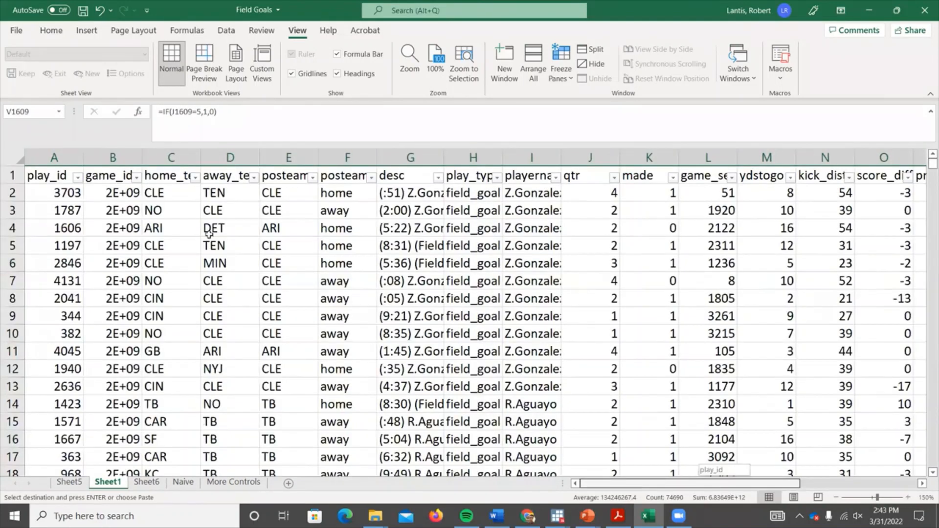
{"action": "left_click", "coordinate": [82, 177]}
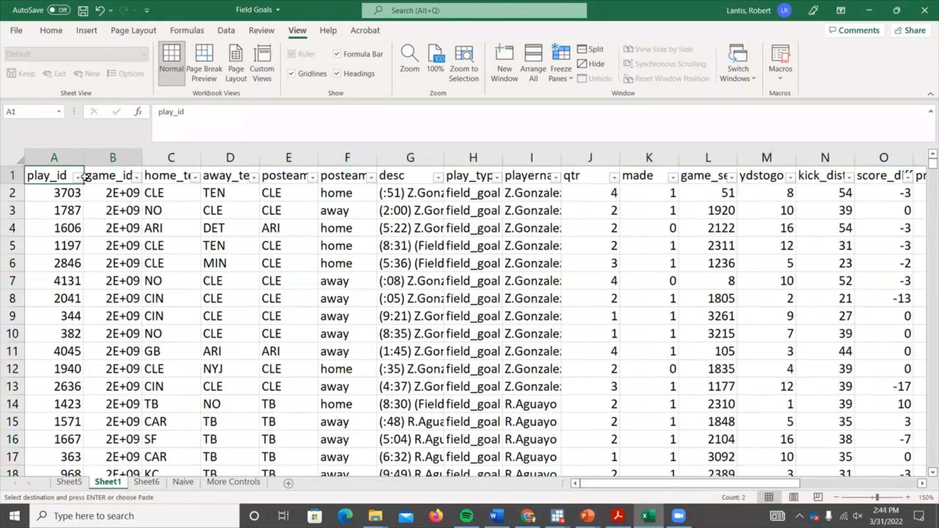
{"action": "key", "text": "shift+Right"}
{"action": "key", "text": "shift+Right"}
{"action": "key", "text": "shift+Right"}
{"action": "key", "text": "shift+Right"}
{"action": "key", "text": "shift+Right"}
{"action": "key", "text": "shift+Right"}
{"action": "key", "text": "shift+Right"}
{"action": "key", "text": "shift+Right"}
{"action": "key", "text": "shift+Right"}
{"action": "key", "text": "shift+Right"}
{"action": "key", "text": "shift+Right"}
{"action": "key", "text": "shift+Right"}
{"action": "key", "text": "shift+Right"}
{"action": "key", "text": "shift+Right"}
{"action": "key", "text": "shift+Right"}
{"action": "key", "text": "shift+Right"}
{"action": "key", "text": "shift+Right"}
{"action": "key", "text": "shift+Right"}
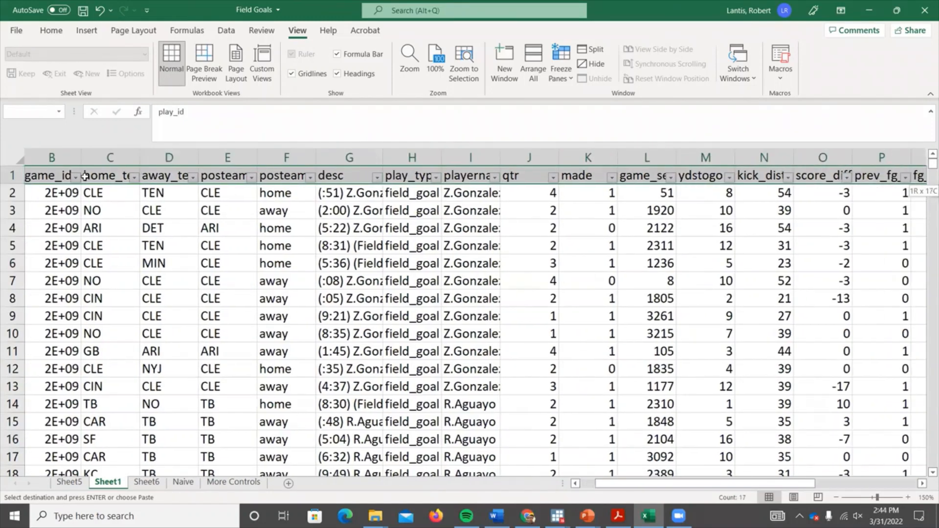
{"action": "key", "text": "shift+Right"}
{"action": "key", "text": "shift+Right"}
{"action": "key", "text": "shift+Right"}
{"action": "key", "text": "shift+Right"}
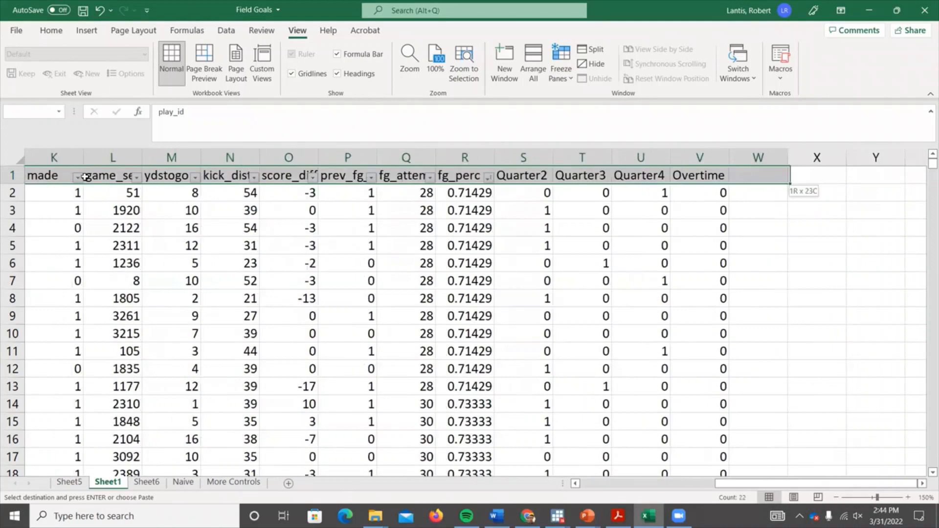
{"action": "key", "text": "shift+Left"}
{"action": "right_click", "coordinate": [386, 175]}
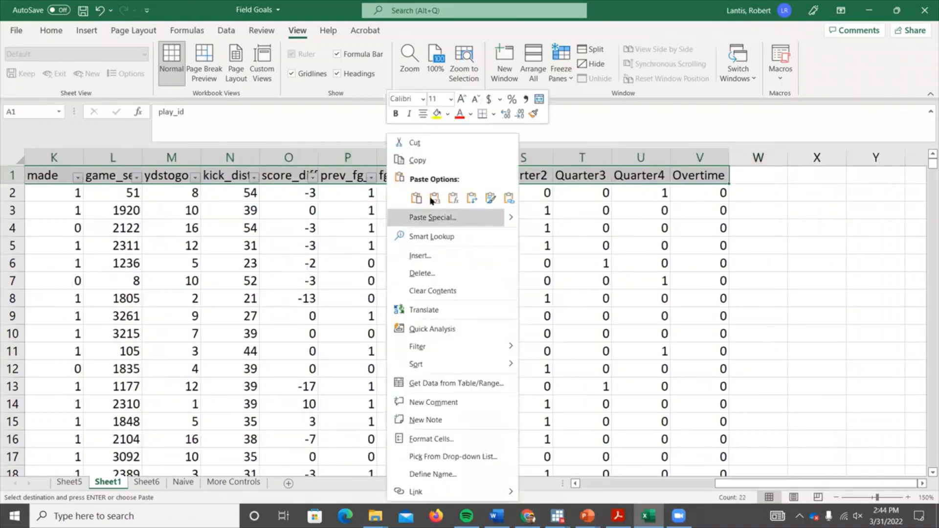
{"action": "left_click", "coordinate": [418, 160]}
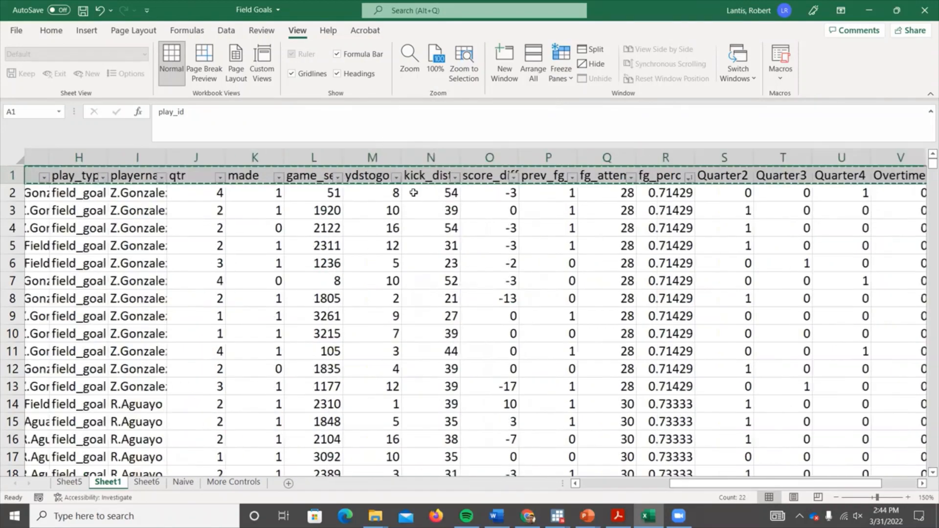
{"action": "left_click", "coordinate": [147, 483]}
{"action": "right_click", "coordinate": [37, 165]}
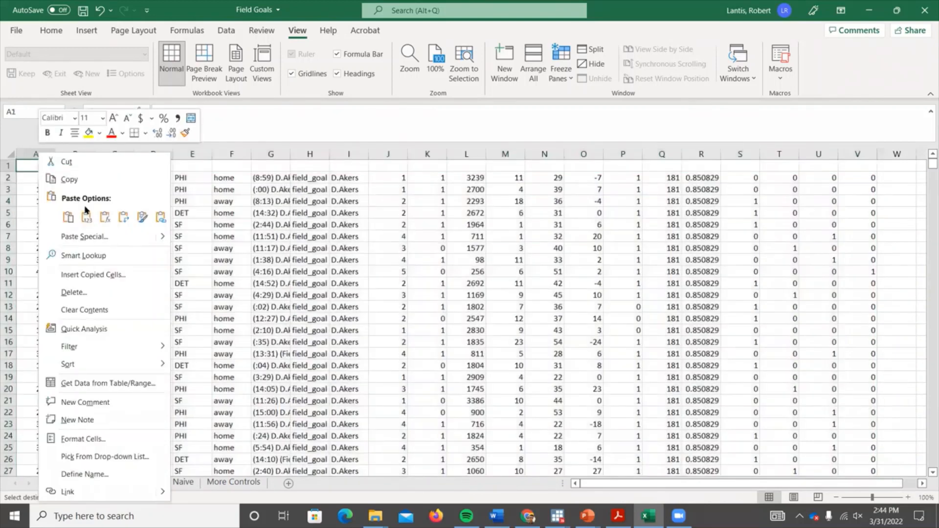
{"action": "left_click", "coordinate": [84, 215]}
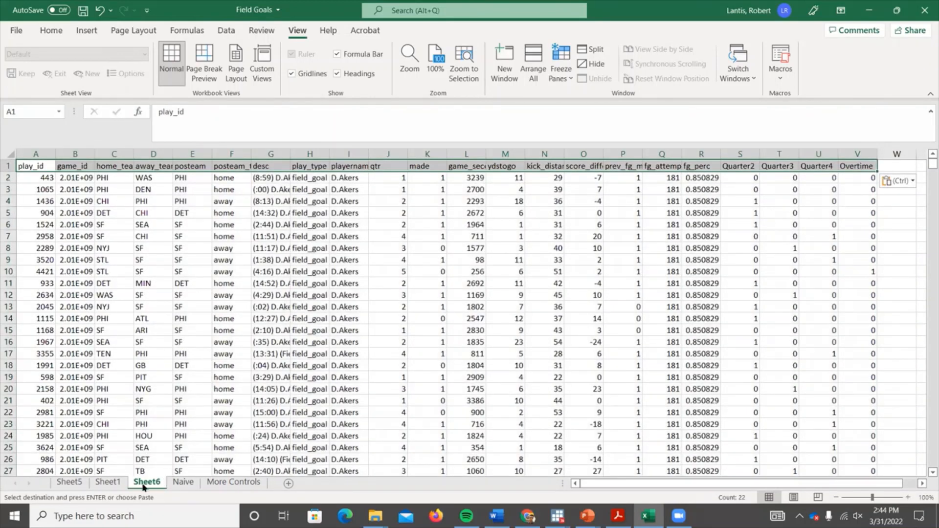
Step: Copy the header and lower-percentage rows A1:V1608 from Sheet1 and paste them as values into another new sheet at A1
{"action": "left_click", "coordinate": [108, 482]}
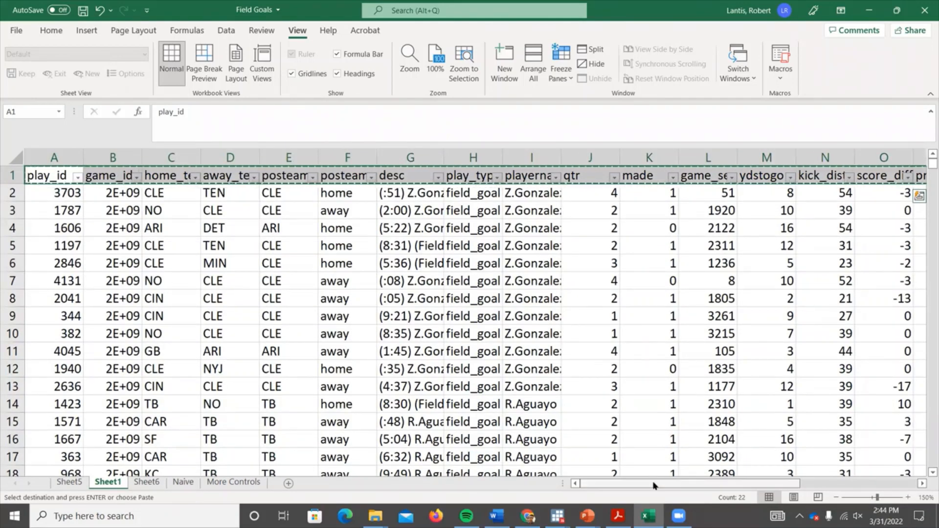
{"action": "left_click_drag", "start_coordinate": [732, 487], "coordinate": [744, 487]}
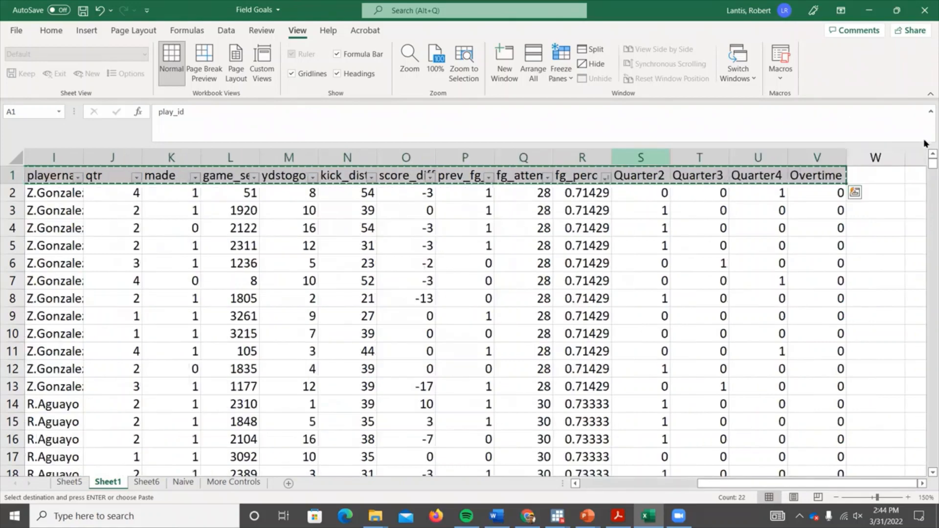
{"action": "left_click_drag", "start_coordinate": [925, 168], "coordinate": [924, 268]}
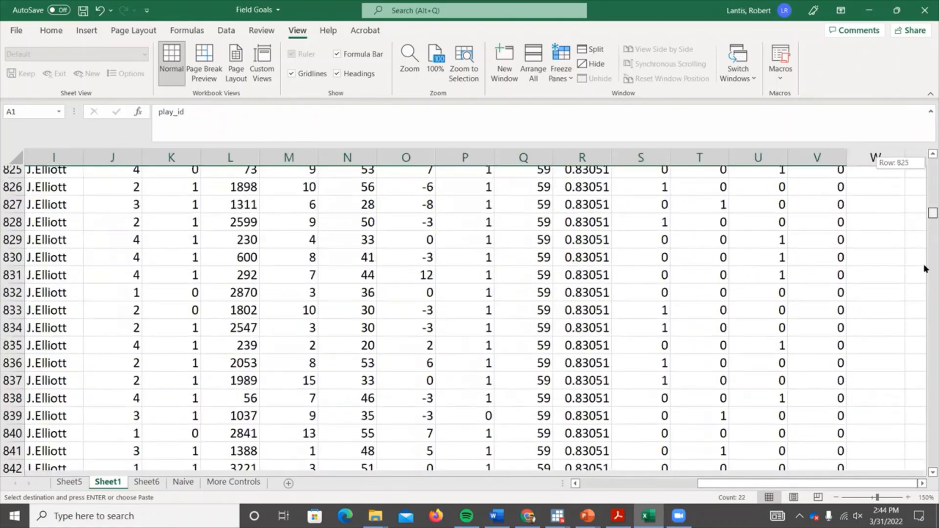
{"action": "scroll", "coordinate": [625, 251], "scroll_direction": "up", "scroll_amount": 20}
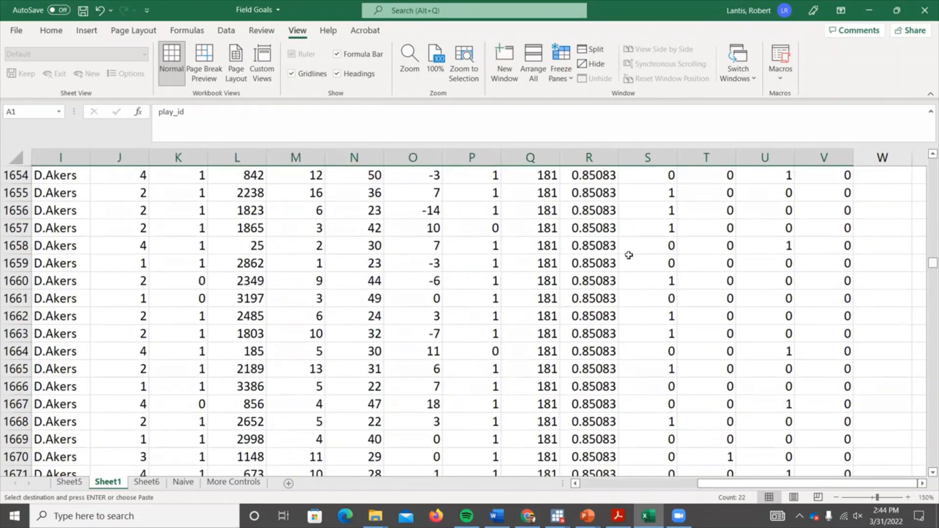
{"action": "scroll", "coordinate": [629, 253], "scroll_direction": "up", "scroll_amount": 14}
{"action": "scroll", "coordinate": [629, 250], "scroll_direction": "down", "scroll_amount": 2}
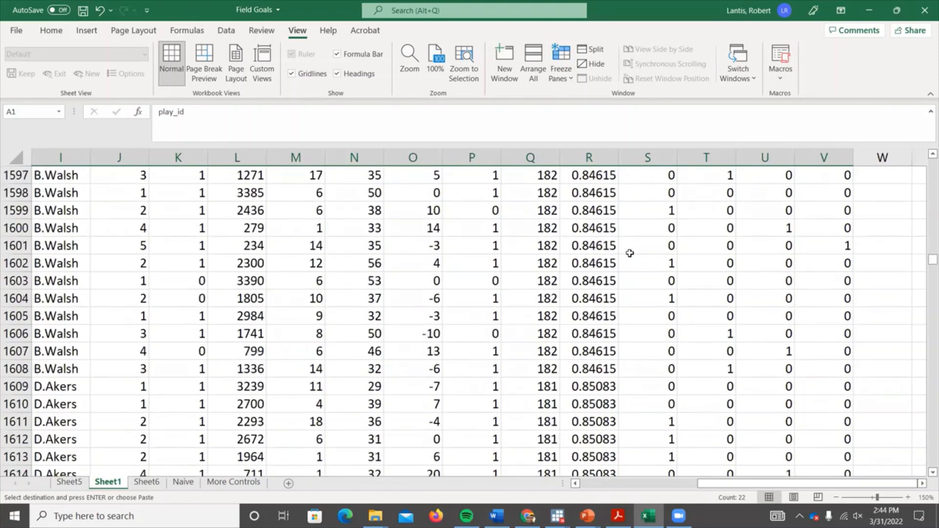
{"action": "left_click", "coordinate": [831, 366]}
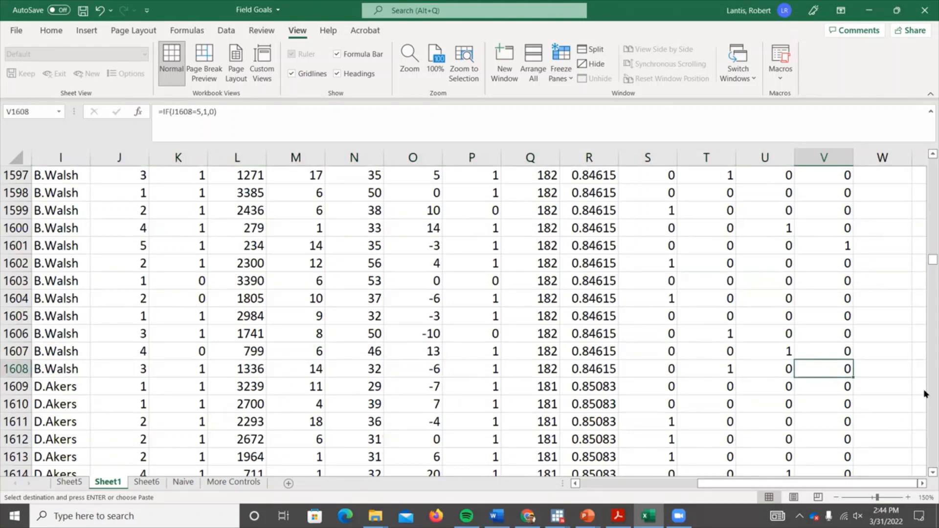
{"action": "key", "text": "ctrl+shift+Left"}
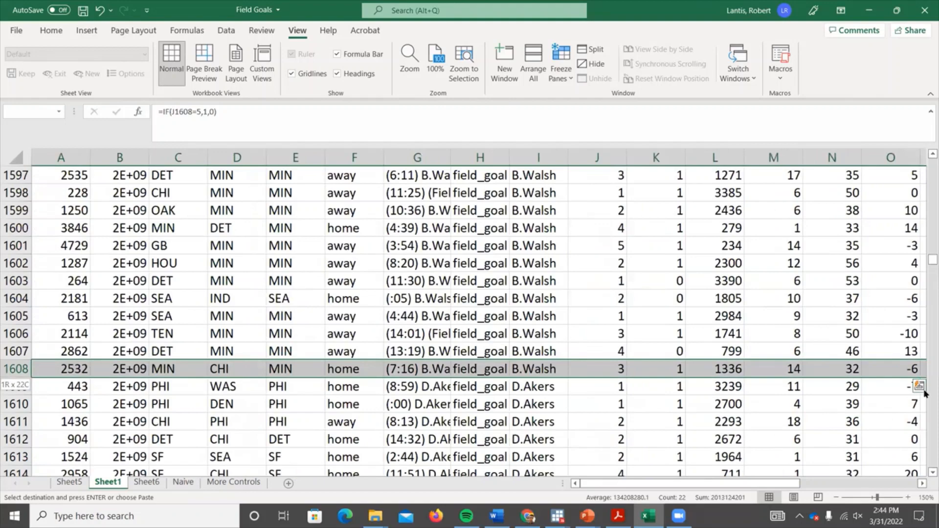
{"action": "key", "text": "ctrl+shift+Up"}
{"action": "right_click", "coordinate": [219, 300]}
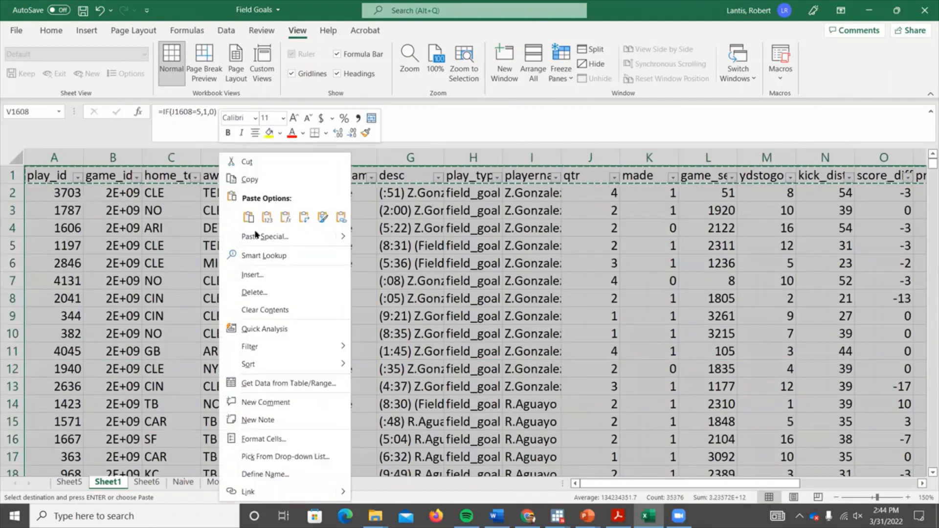
{"action": "left_click", "coordinate": [257, 183]}
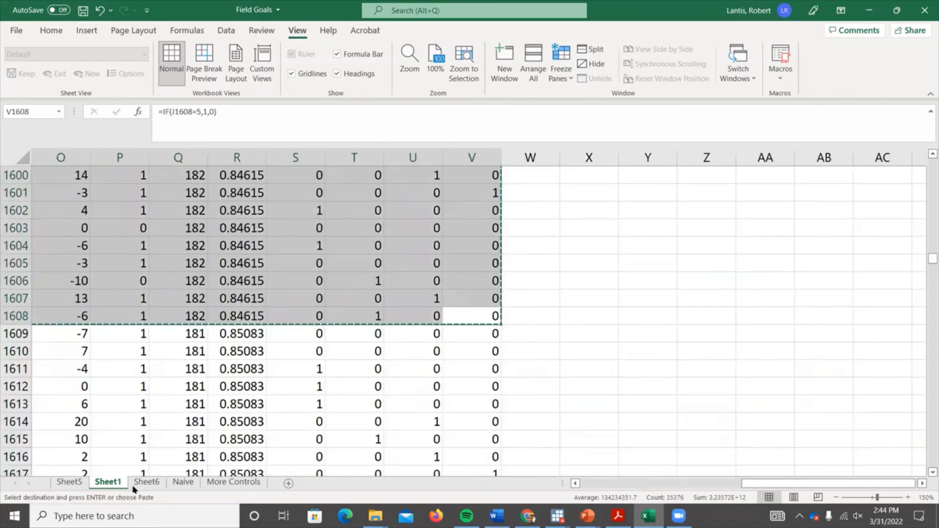
{"action": "left_click", "coordinate": [288, 483]}
{"action": "right_click", "coordinate": [34, 165]}
{"action": "left_click", "coordinate": [85, 218]}
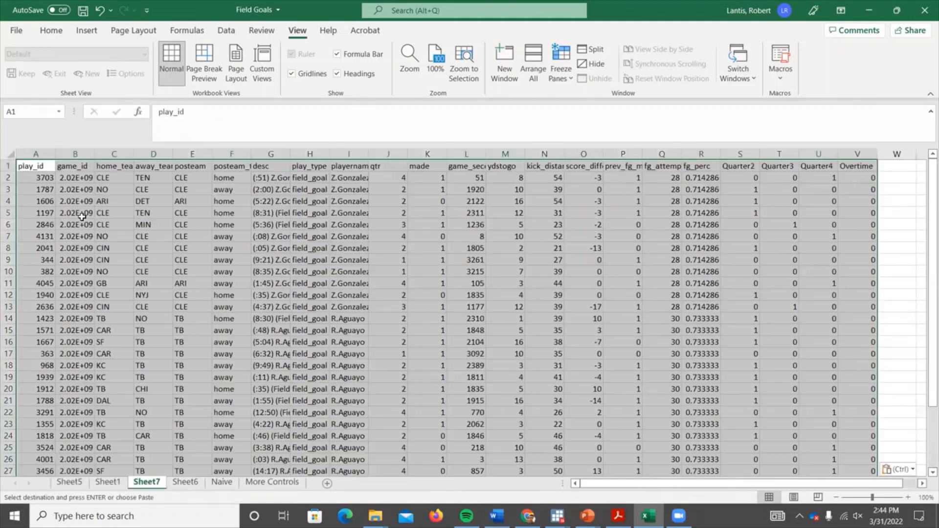
Step: Rename the new sheet holding the lower fg_perc rows as Low Quality
{"action": "right_click", "coordinate": [146, 483]}
{"action": "left_click", "coordinate": [189, 345]}
{"action": "type", "text": "Low q"}
{"action": "type", "text": "uality"}
{"action": "key", "text": "Return"}
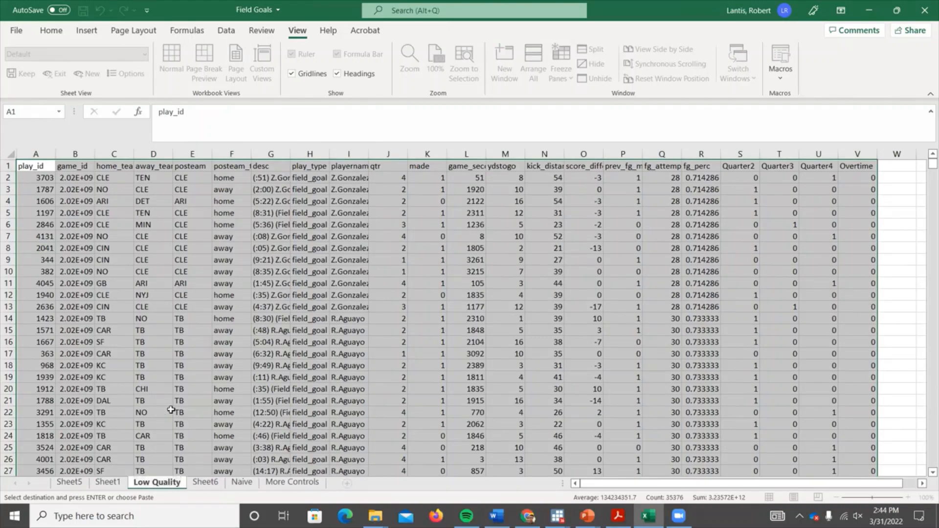
Step: Rename Sheet6, which holds the higher fg_perc rows, as High Quality
{"action": "left_click", "coordinate": [204, 483]}
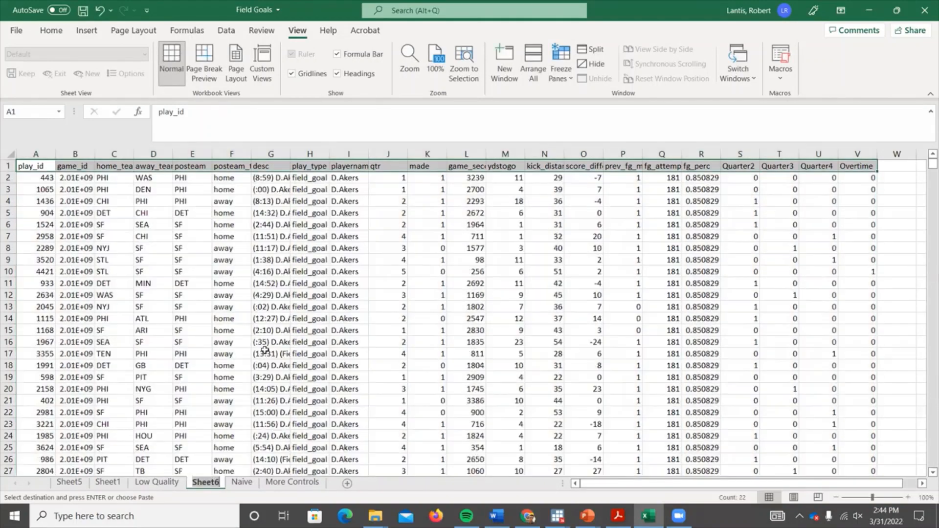
{"action": "type", "text": "High Quality"}
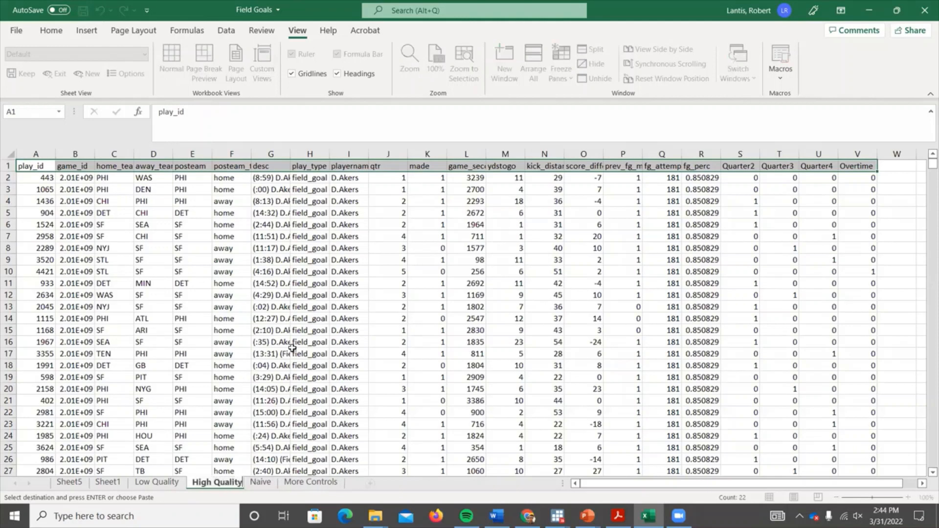
{"action": "key", "text": "Return"}
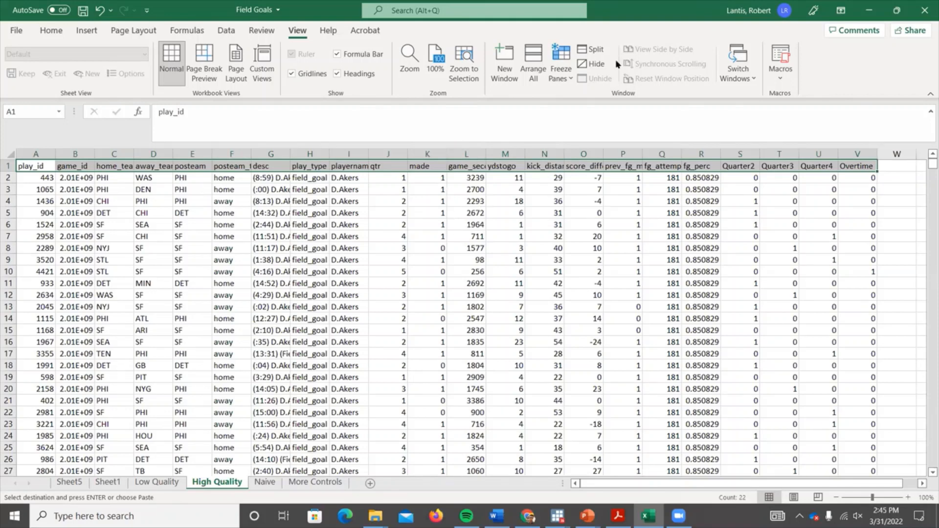
Step: Run a regression from the Low Quality sheet with Y range K1:K5003 and X range L1:V5003, output to a new worksheet
{"action": "left_click", "coordinate": [226, 31]}
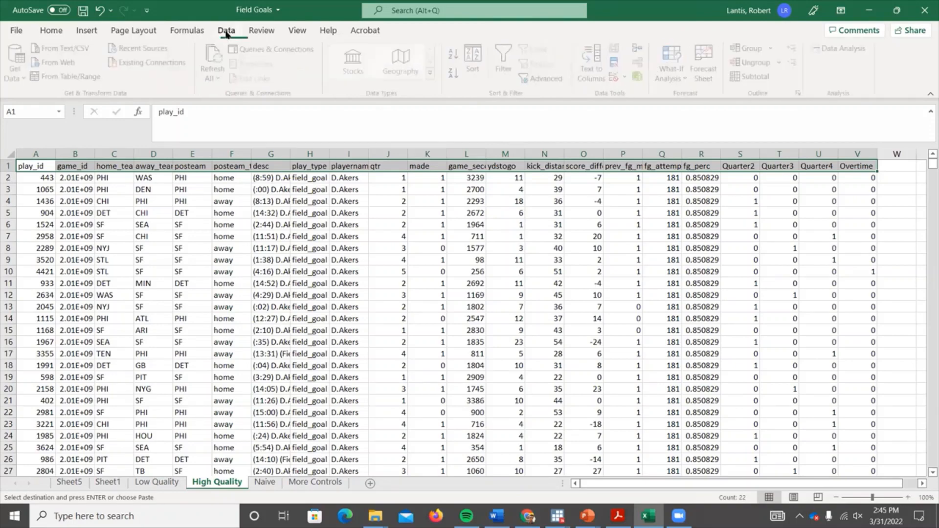
{"action": "left_click", "coordinate": [165, 484]}
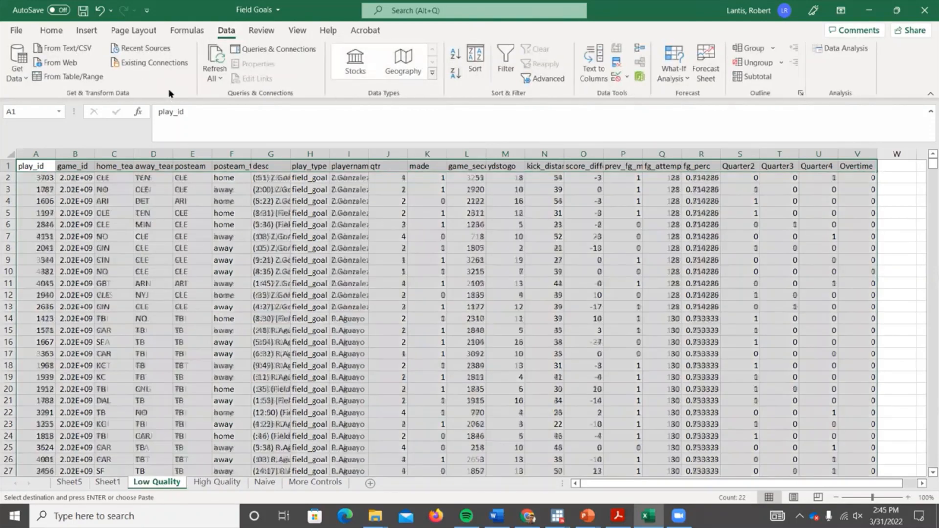
{"action": "key", "text": "ctrl+v"}
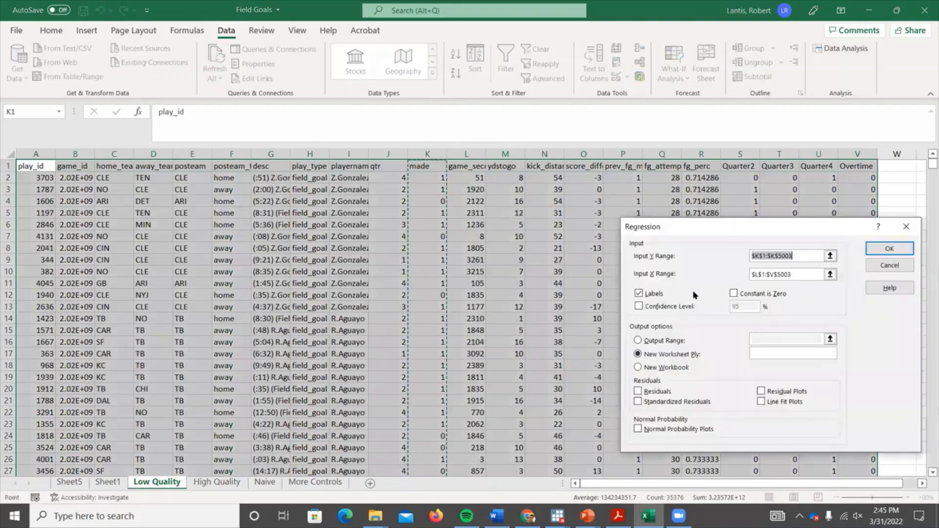
{"action": "left_click", "coordinate": [884, 248]}
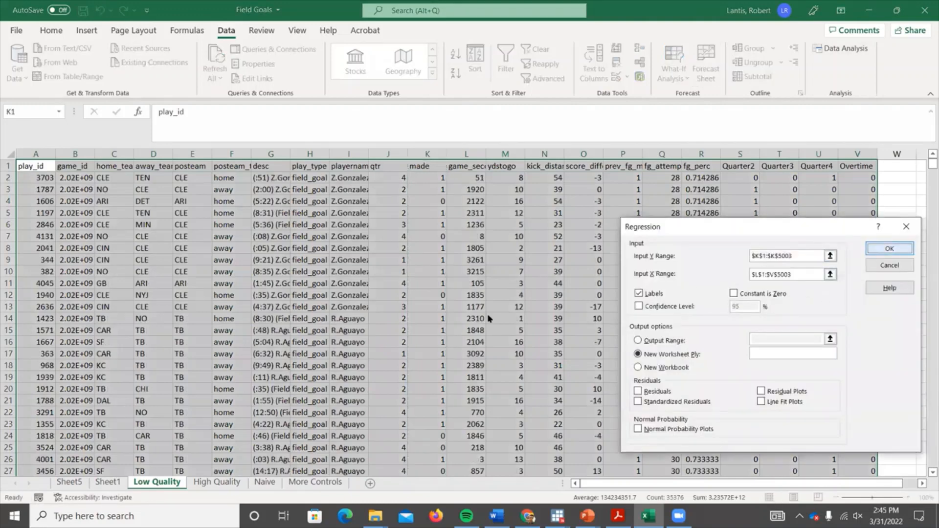
{"action": "left_click", "coordinate": [450, 293]}
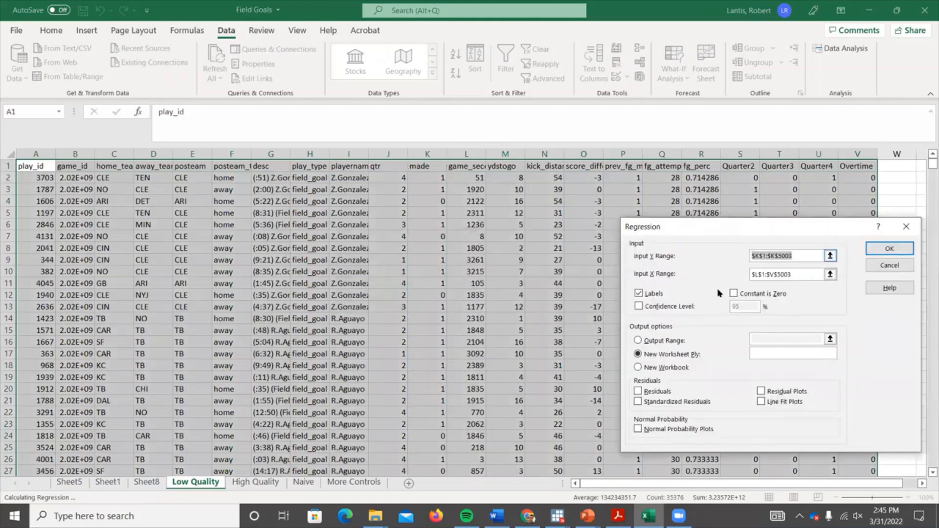
Step: Set the regression's Y range to the made column K1:K1608 on the Low Quality sheet
{"action": "left_click_drag", "start_coordinate": [724, 228], "coordinate": [687, 254]}
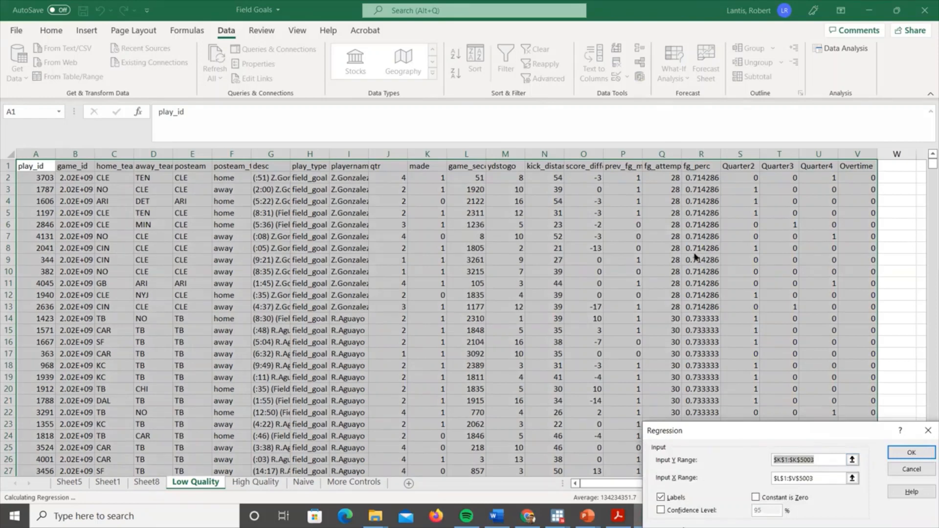
{"action": "left_click", "coordinate": [791, 281]}
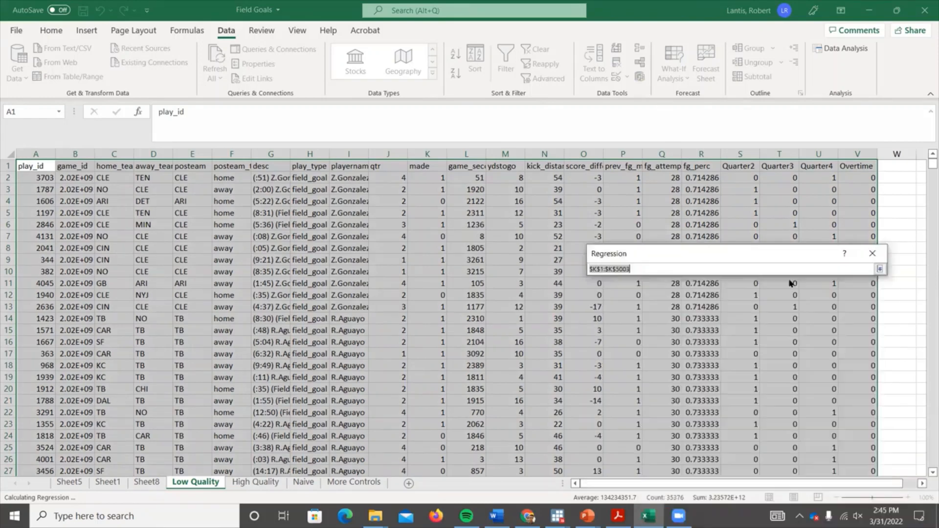
{"action": "left_click", "coordinate": [429, 167]}
{"action": "key", "text": "ctrl+shift+Down"}
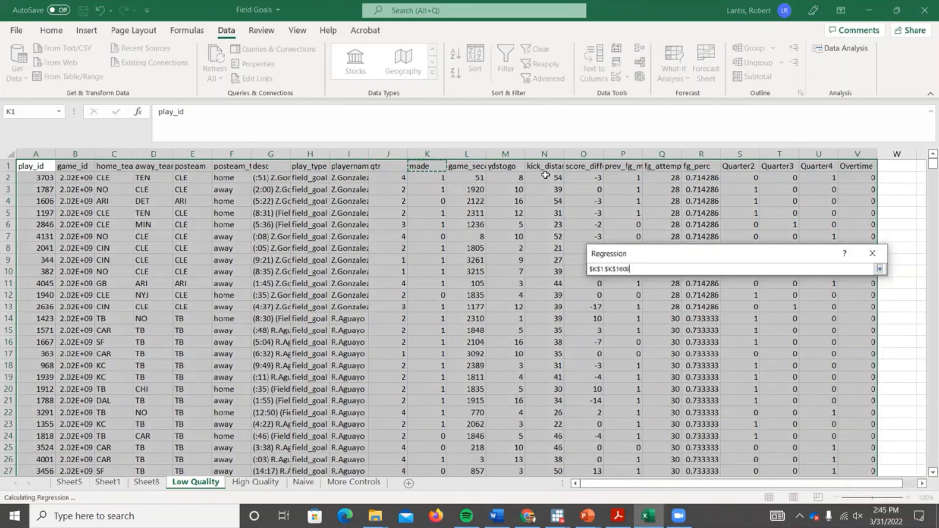
{"action": "left_click_drag", "start_coordinate": [736, 256], "coordinate": [737, 270]}
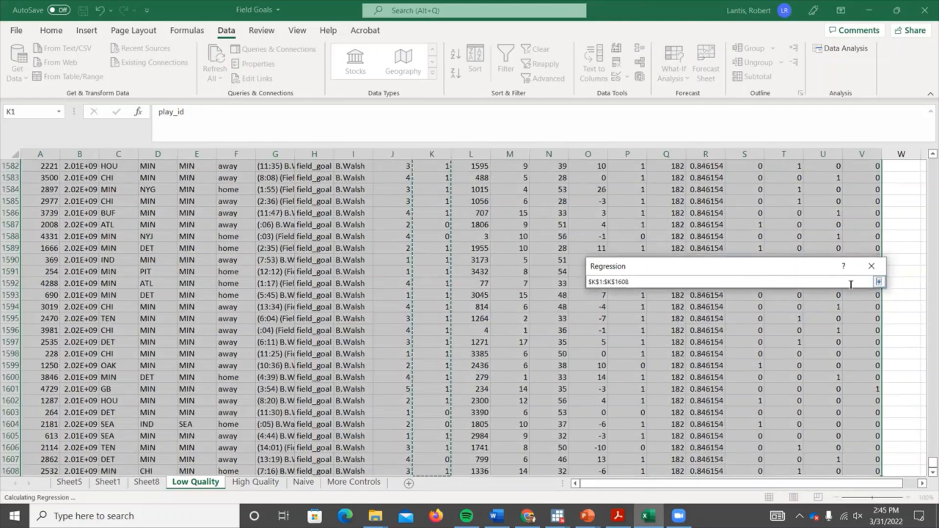
{"action": "left_click", "coordinate": [880, 281]}
Step: Set the regression's X range to L1:V1608 on the Low Quality sheet and run it to a new worksheet
{"action": "left_click", "coordinate": [796, 314]}
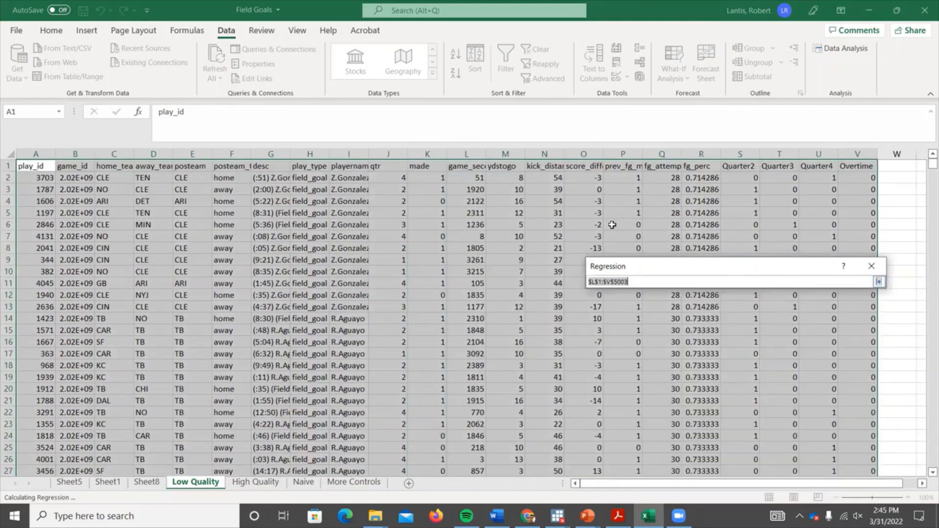
{"action": "left_click_drag", "start_coordinate": [460, 167], "coordinate": [865, 166]}
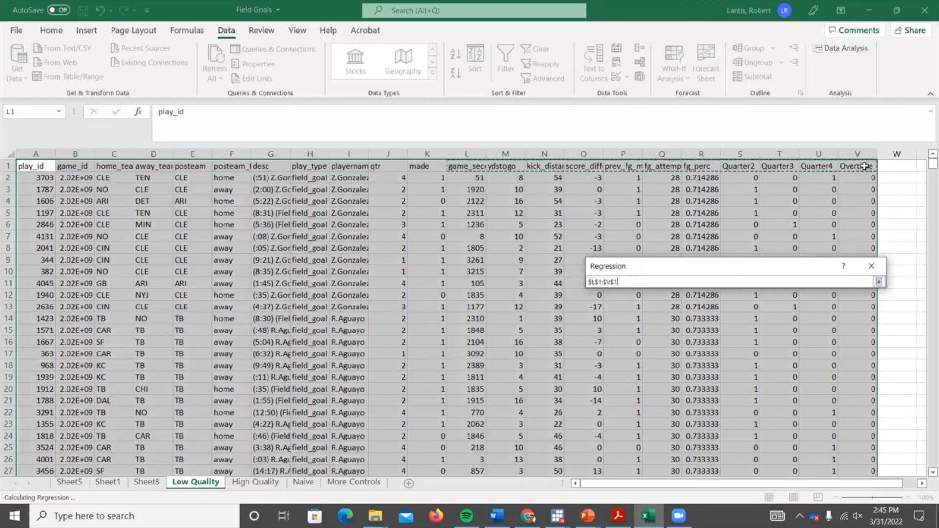
{"action": "key", "text": "ctrl+shift+Down"}
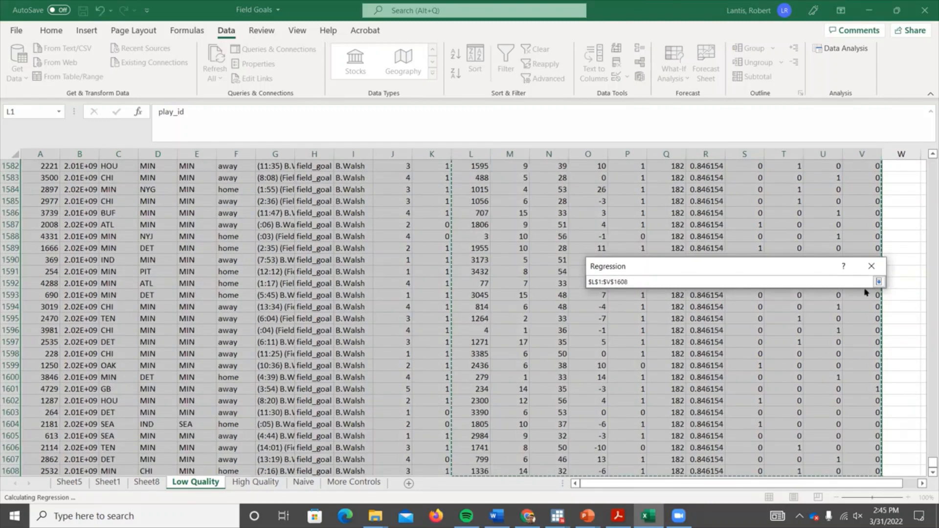
{"action": "left_click", "coordinate": [879, 282]}
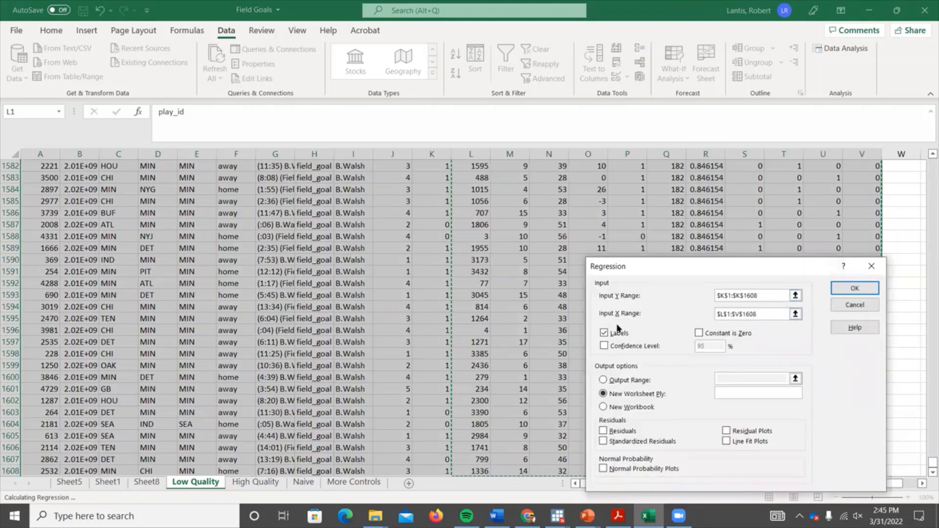
{"action": "left_click", "coordinate": [855, 288]}
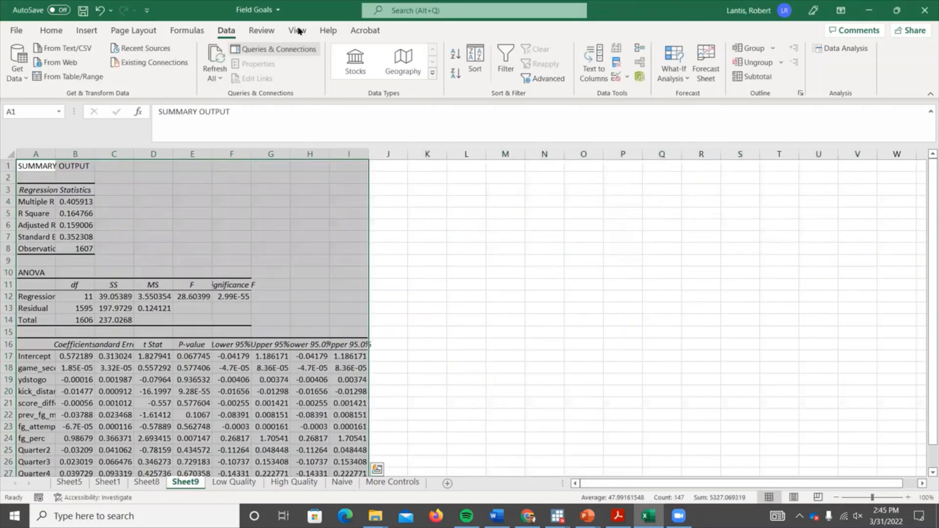
Step: Zoom the new regression output to 200% and fit column A to the full variable names
{"action": "left_click", "coordinate": [298, 30]}
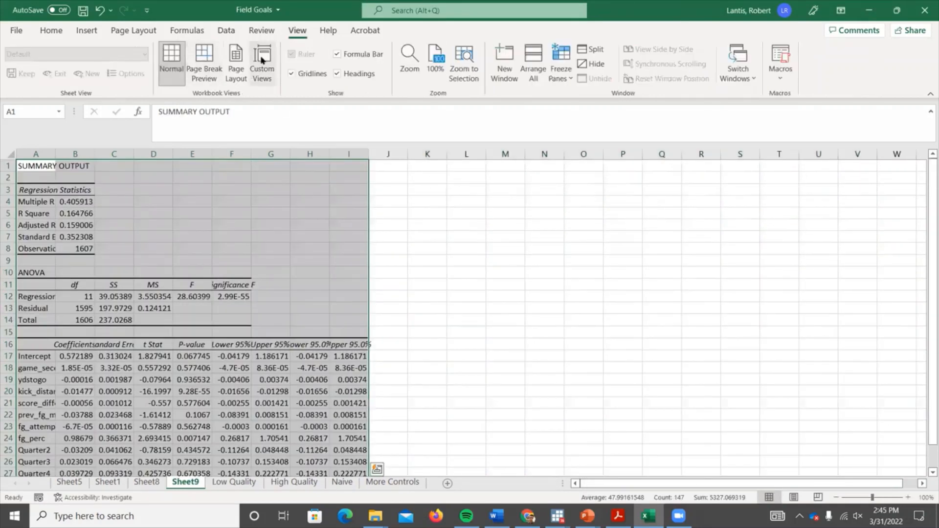
{"action": "left_click", "coordinate": [406, 56]}
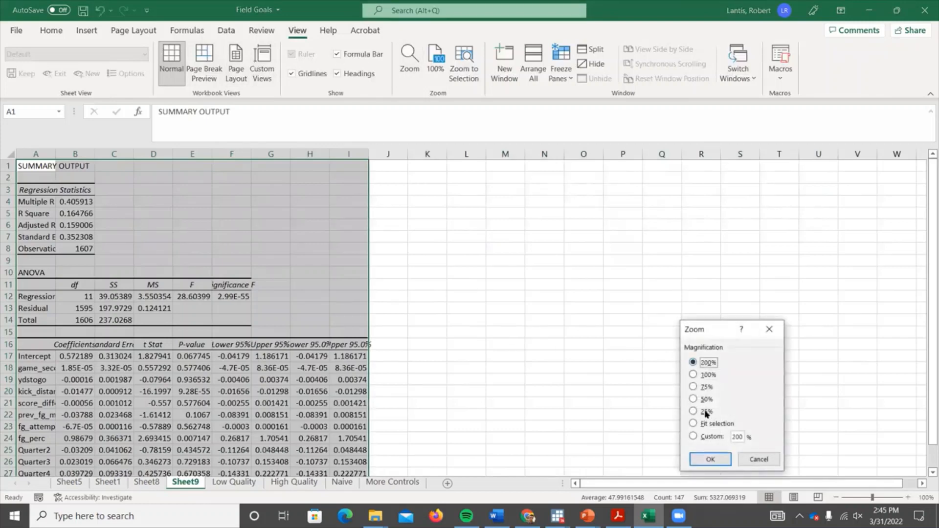
{"action": "left_click", "coordinate": [711, 459]}
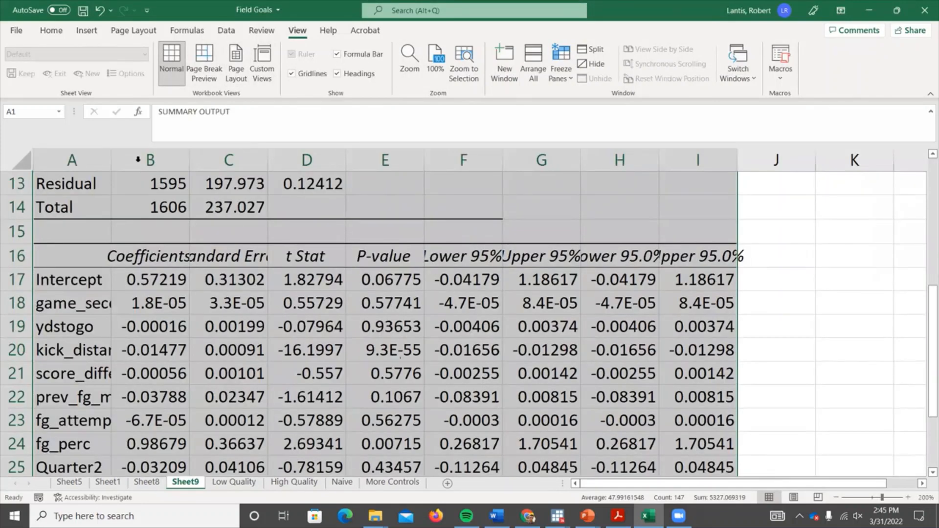
{"action": "scroll", "coordinate": [122, 161], "scroll_direction": "down", "scroll_amount": 2}
{"action": "double_click", "coordinate": [111, 160]}
{"action": "scroll", "coordinate": [335, 324], "scroll_direction": "up", "scroll_amount": 2}
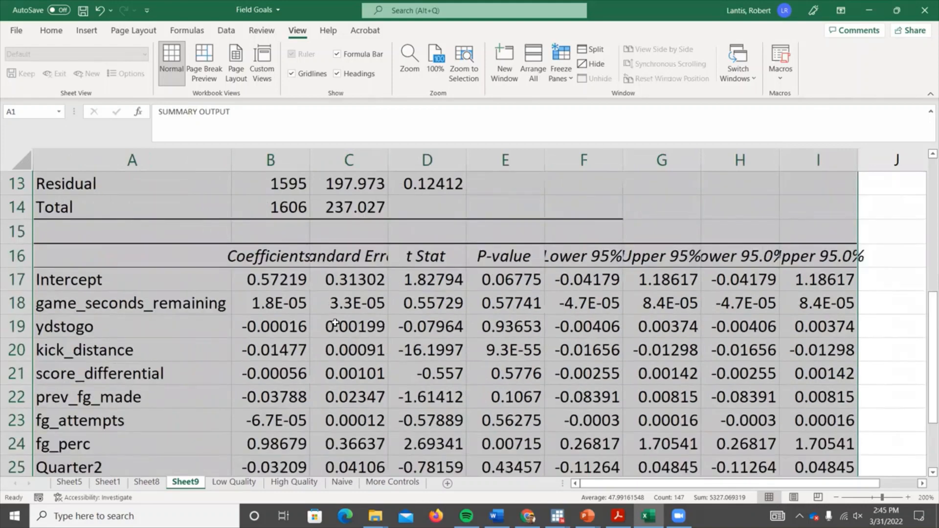
Step: Examine the Quarter4 row and the prev_fg_made coefficient and p-value in the low-quality regression output
{"action": "scroll", "coordinate": [335, 324], "scroll_direction": "down", "scroll_amount": 1}
{"action": "left_click_drag", "start_coordinate": [222, 443], "coordinate": [491, 442]}
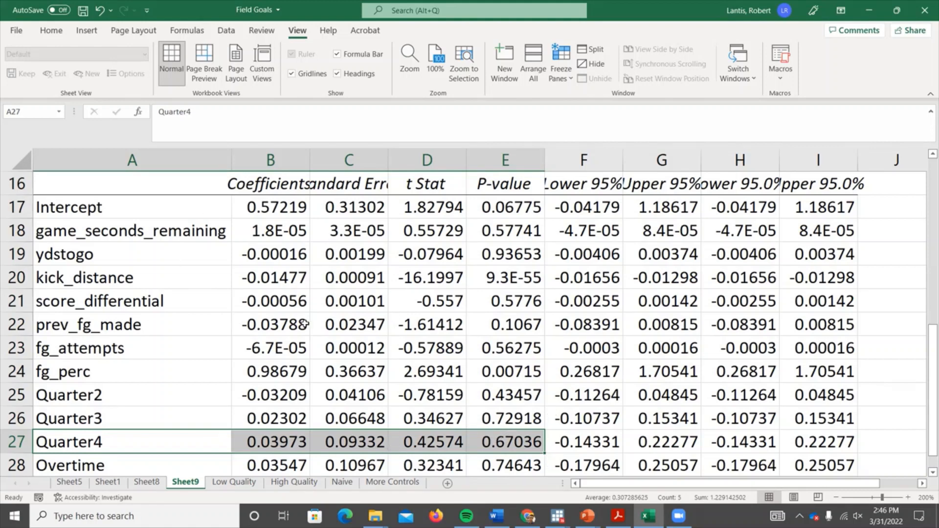
{"action": "left_click_drag", "start_coordinate": [288, 325], "coordinate": [185, 325]}
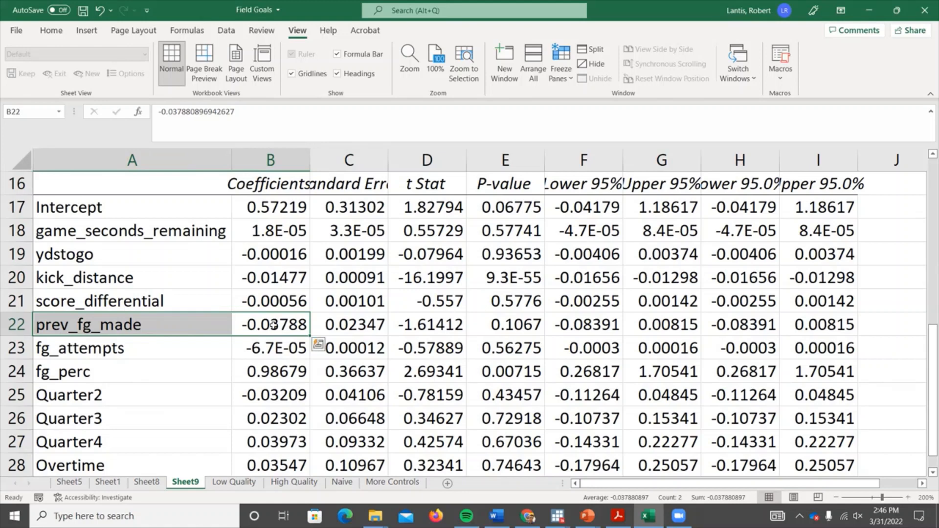
{"action": "left_click", "coordinate": [532, 326]}
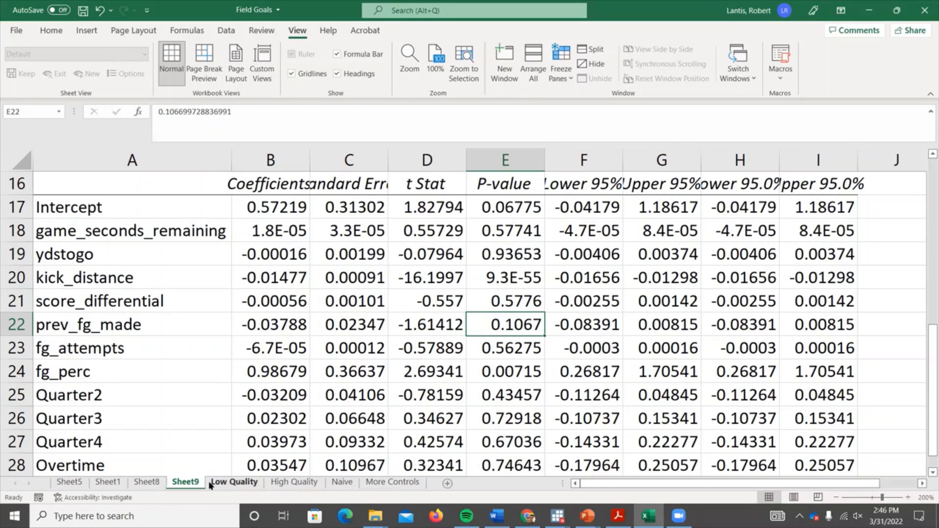
Step: Delete the unneeded Sheet8
{"action": "left_click", "coordinate": [146, 483]}
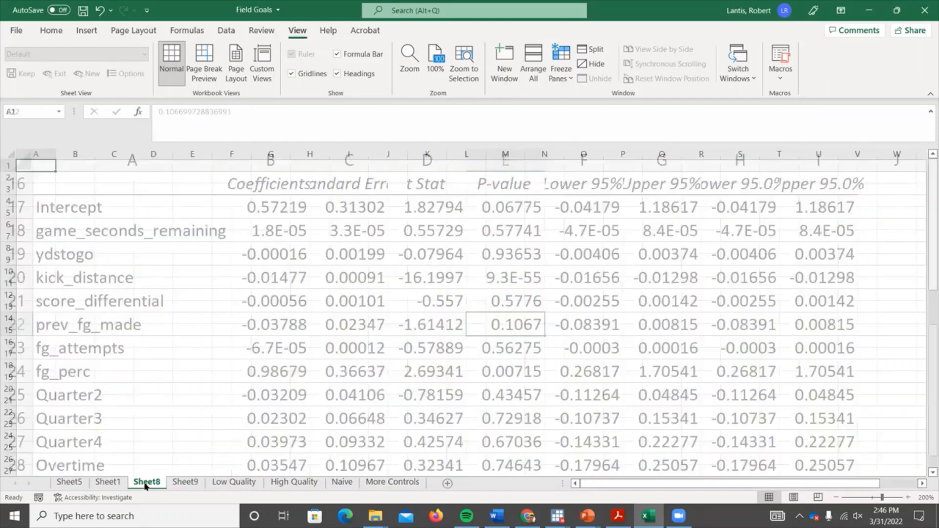
{"action": "right_click", "coordinate": [151, 483]}
{"action": "left_click", "coordinate": [189, 329]}
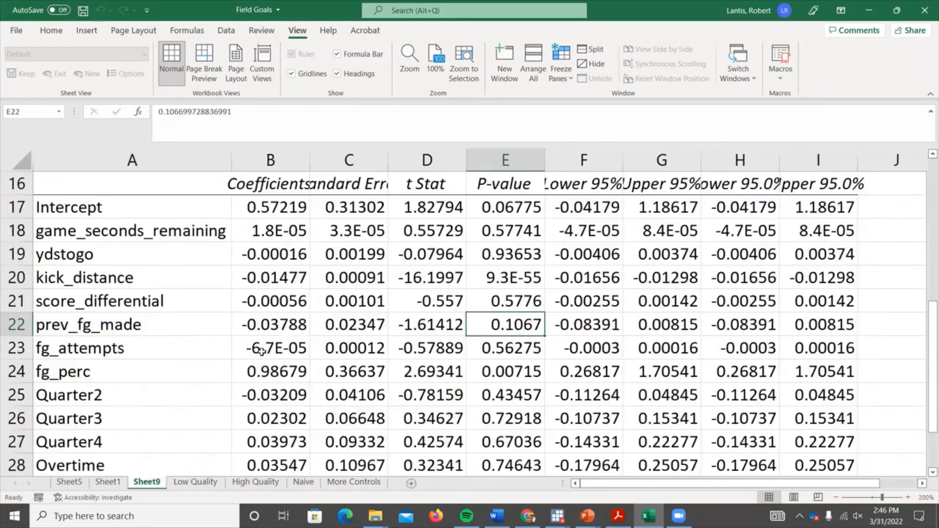
Step: Move Sheet5 to the end, after More Controls, and rename it Quarter Dummies
{"action": "left_click", "coordinate": [69, 483]}
{"action": "mouse_move", "coordinate": [69, 485]}
{"action": "left_mouse_down"}
{"action": "mouse_move", "coordinate": [411, 487]}
{"action": "mouse_move", "coordinate": [391, 487]}
{"action": "left_mouse_up"}
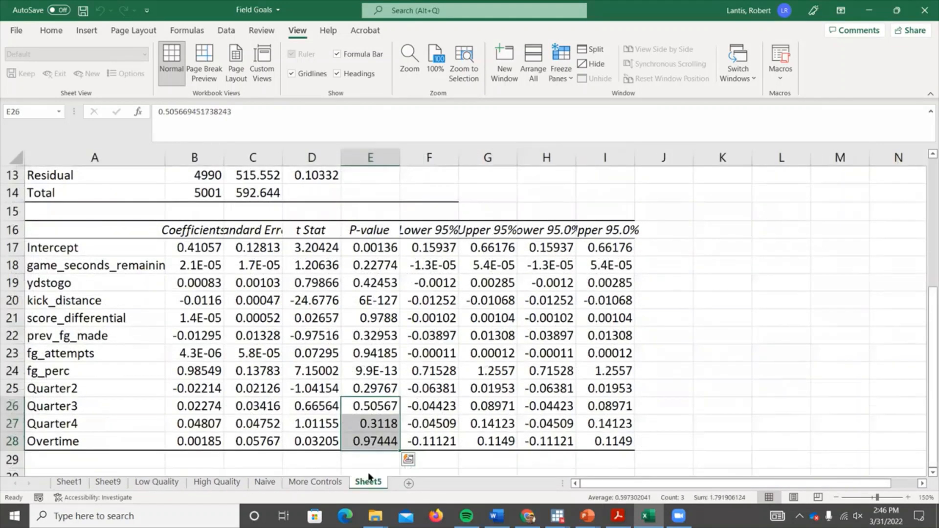
{"action": "right_click", "coordinate": [384, 483]}
{"action": "left_click", "coordinate": [407, 348]}
{"action": "type", "text": "Quarter D"}
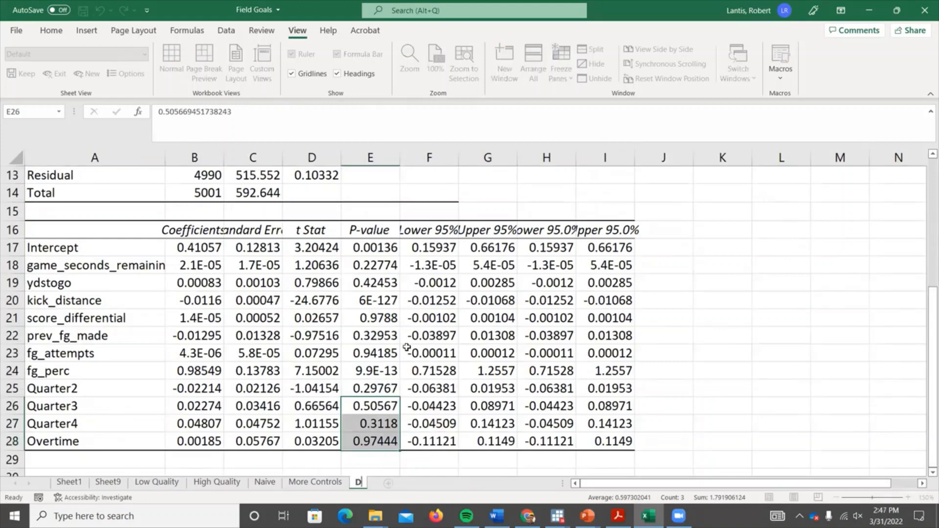
{"action": "type", "text": "ummies"}
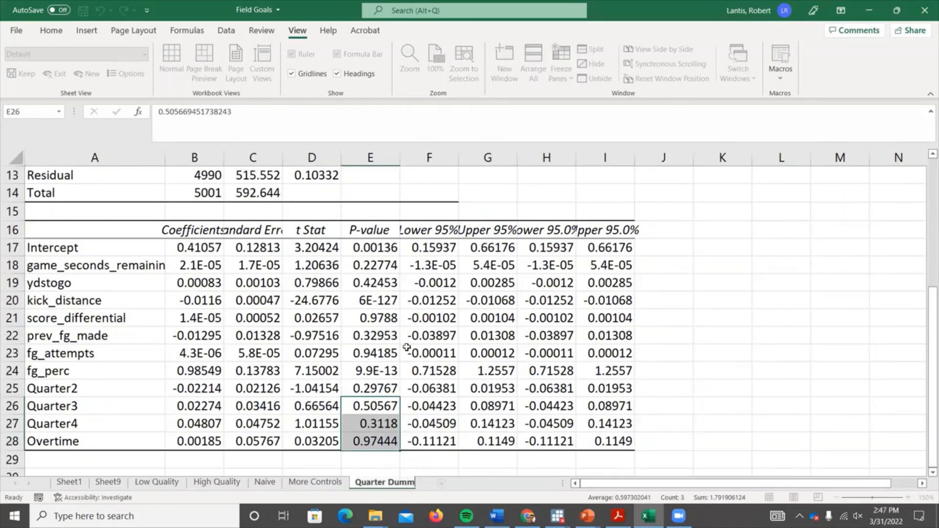
{"action": "key", "text": "Return"}
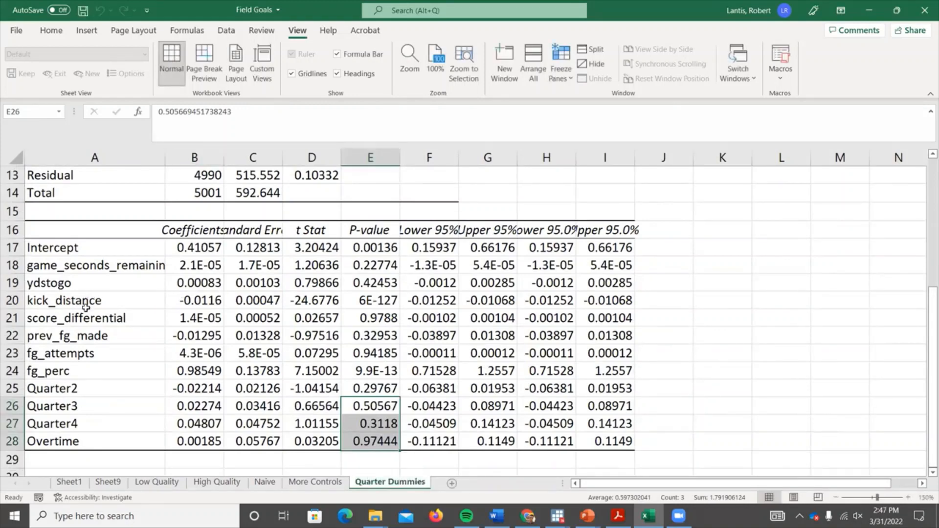
Step: Review the prev_fg_made estimates in B22:E22 of the Quarter Dummies sheet for comparison
{"action": "left_click", "coordinate": [195, 338]}
{"action": "left_click_drag", "start_coordinate": [223, 337], "coordinate": [358, 339]}
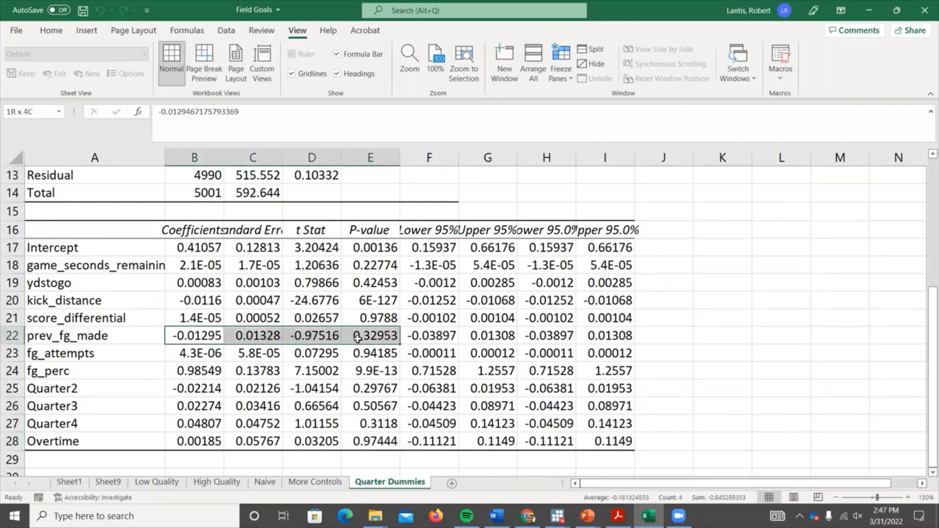
{"action": "left_click_drag", "start_coordinate": [358, 338], "coordinate": [358, 338]}
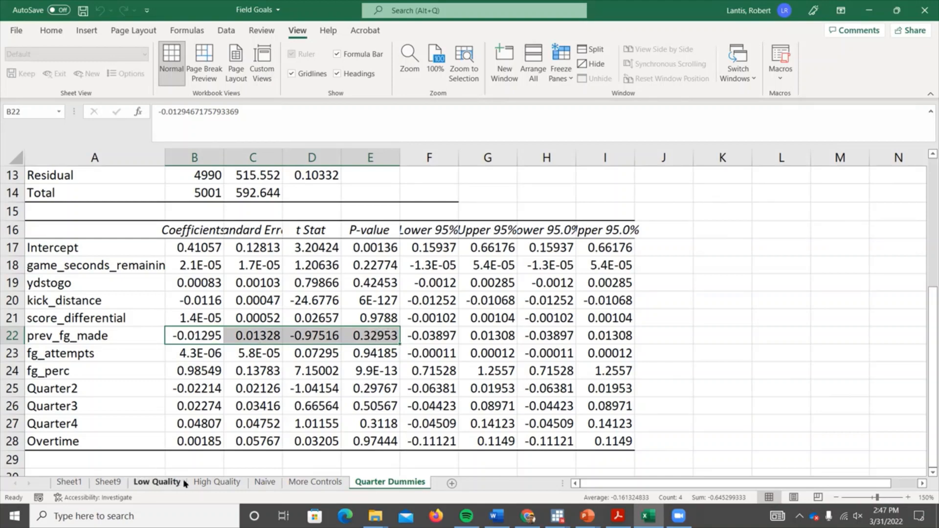
Step: Rename Sheet9, which holds the low-quality regression output, as Low Quality Reg
{"action": "left_click", "coordinate": [107, 483]}
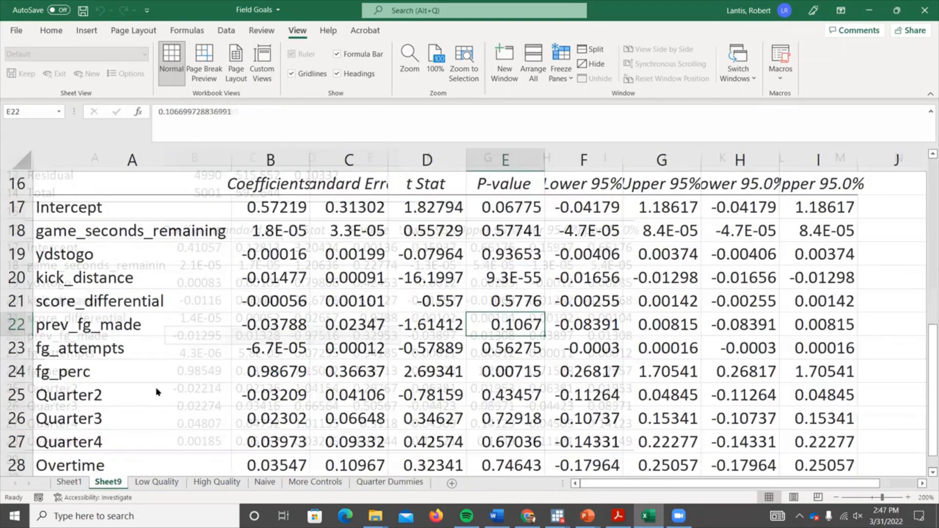
{"action": "key", "text": "alt+h"}
{"action": "type", "text": "orLow Quality Reg"}
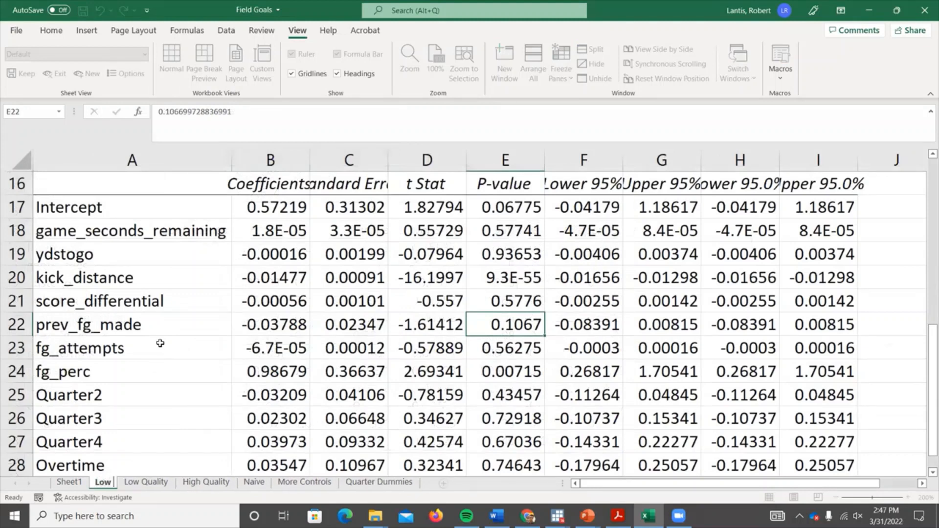
{"action": "key", "text": "Return"}
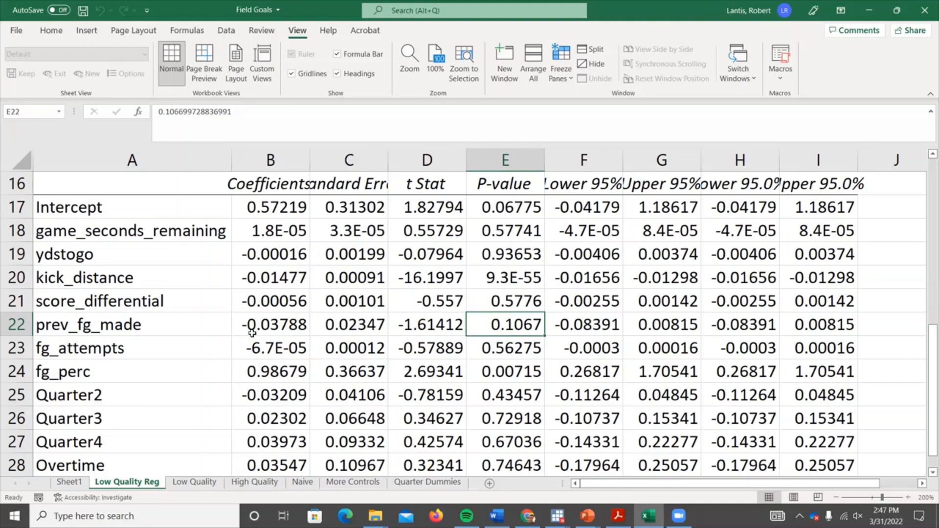
Step: Set up a Regression analysis on the High Quality sheet with the made column, K1:K3396, as the Y range
{"action": "left_click", "coordinate": [253, 486]}
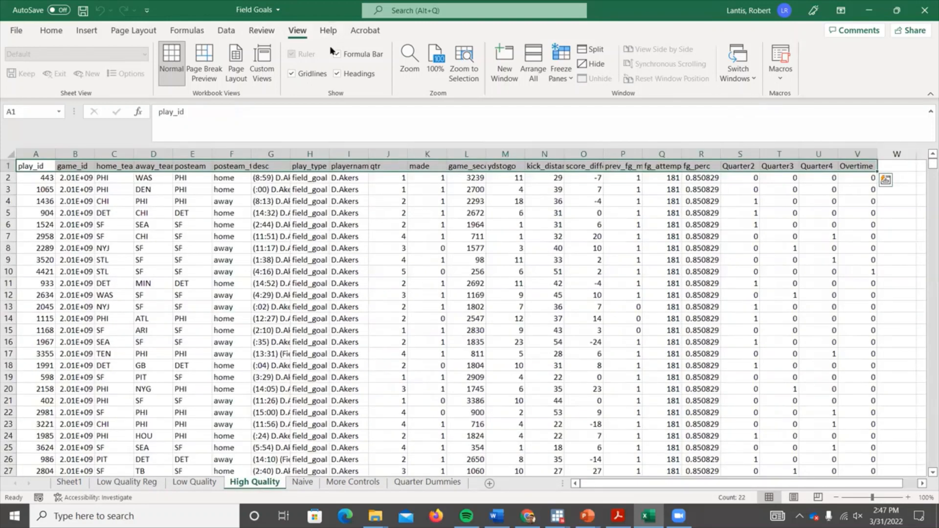
{"action": "left_click", "coordinate": [226, 30]}
{"action": "left_click", "coordinate": [842, 48]}
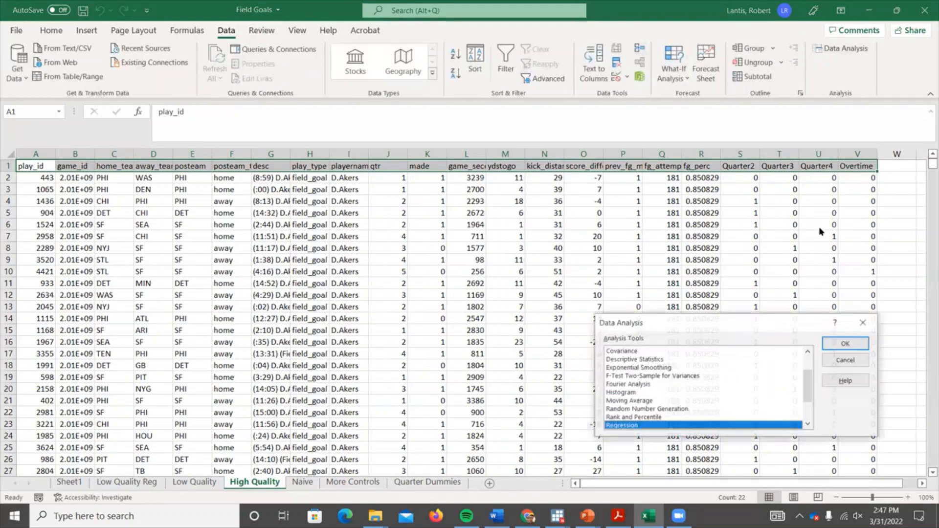
{"action": "left_click", "coordinate": [842, 343]}
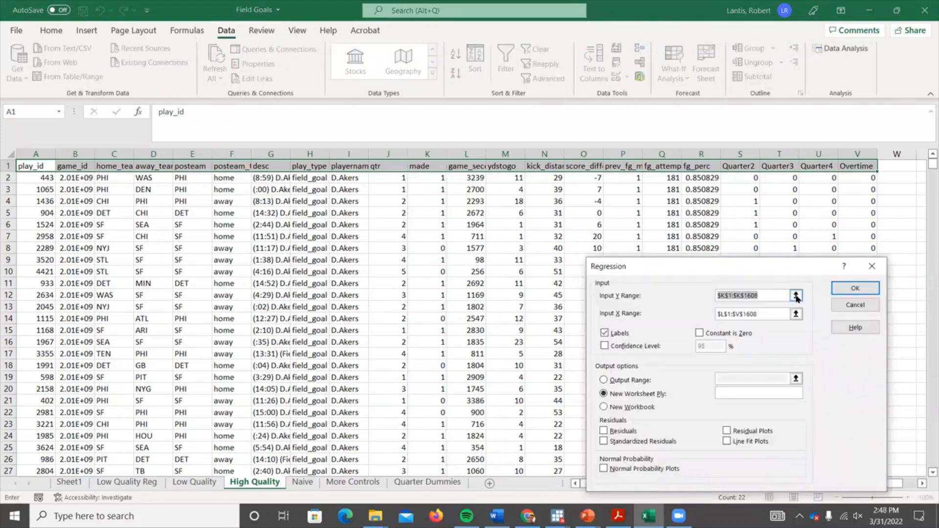
{"action": "left_click", "coordinate": [796, 296]}
{"action": "left_click", "coordinate": [422, 166]}
{"action": "key", "text": "ctrl+shift+Down"}
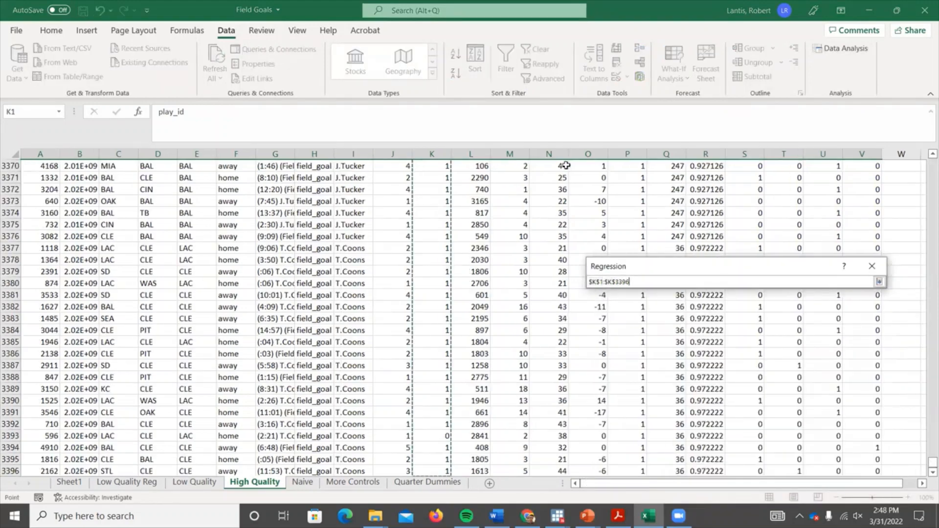
{"action": "left_click", "coordinate": [880, 282]}
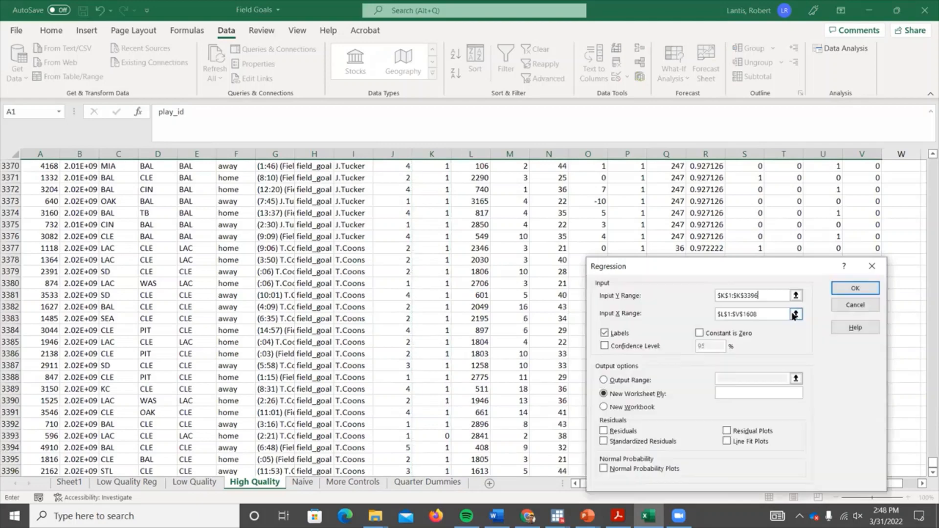
Step: Set the X range to L1:V3396 with labels and run the high-quality regression to a new worksheet
{"action": "left_click", "coordinate": [811, 319]}
{"action": "left_click", "coordinate": [506, 166]}
{"action": "left_click_drag", "start_coordinate": [467, 166], "coordinate": [841, 166]}
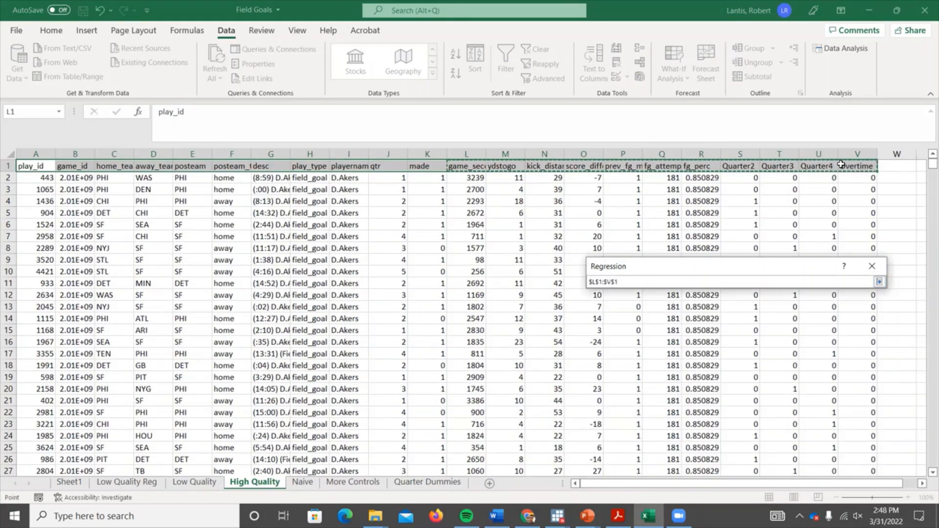
{"action": "key", "text": "ctrl+shift+Down"}
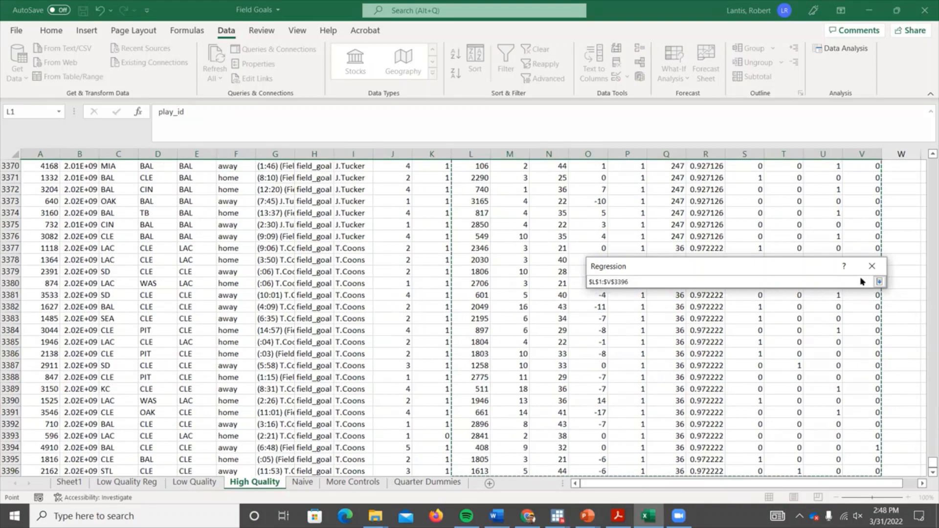
{"action": "left_click", "coordinate": [879, 282]}
{"action": "left_click", "coordinate": [855, 288]}
Step: Widen column A of the new regression output and magnify the sheet to 200% around the prev_fg_made coefficient in B22
{"action": "scroll", "coordinate": [199, 281], "scroll_direction": "down", "scroll_amount": 1}
{"action": "left_click_drag", "start_coordinate": [57, 155], "coordinate": [146, 166]}
{"action": "left_click", "coordinate": [166, 379]}
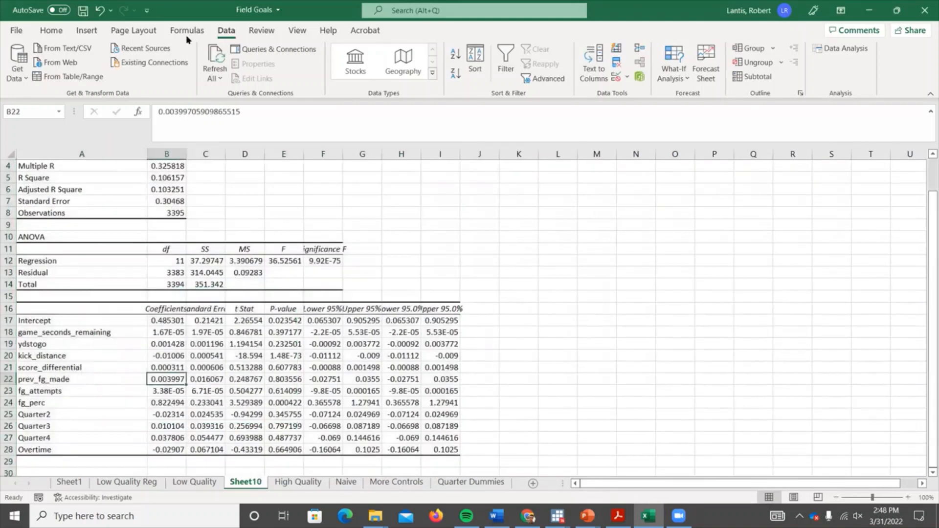
{"action": "left_click", "coordinate": [298, 31]}
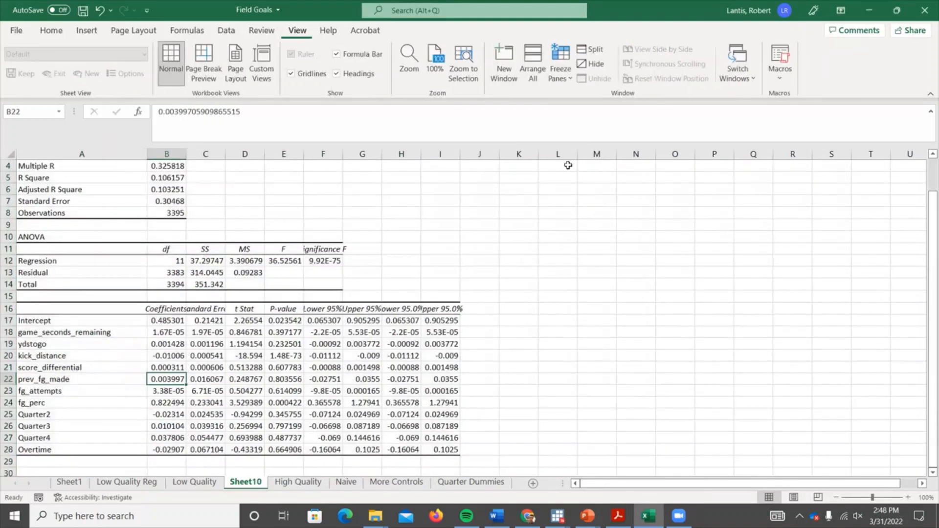
{"action": "left_click", "coordinate": [410, 59]}
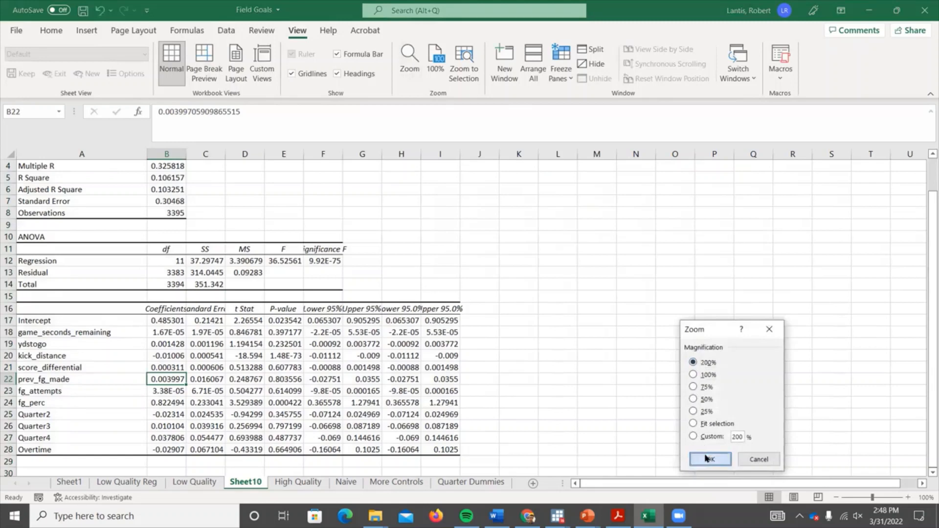
{"action": "left_click", "coordinate": [710, 458]}
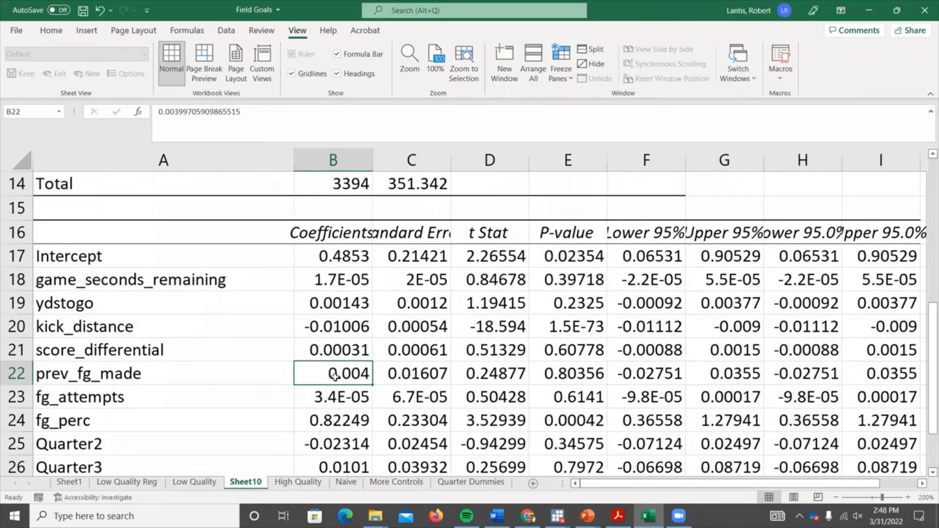
Step: Rename Sheet10, which holds the high-quality regression output, as High Quality Reg
{"action": "right_click", "coordinate": [248, 483]}
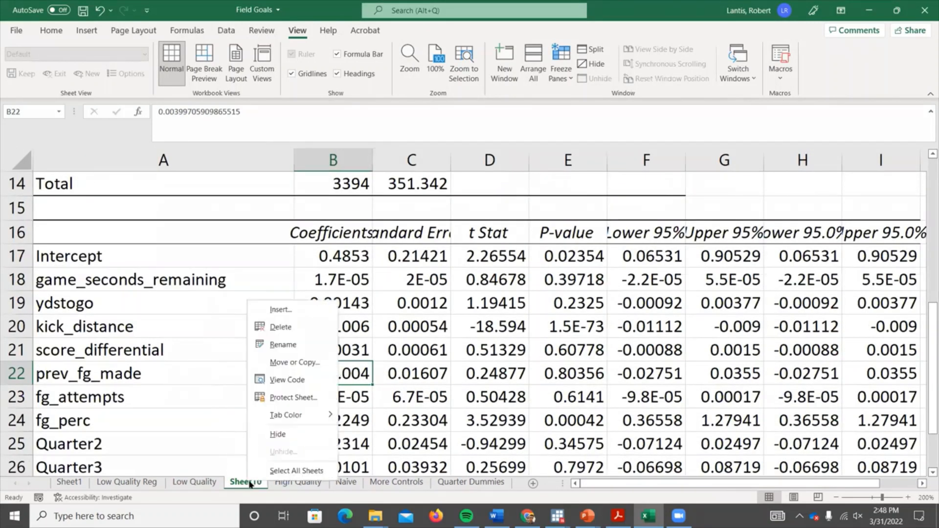
{"action": "left_click", "coordinate": [291, 345]}
{"action": "type", "text": "H"}
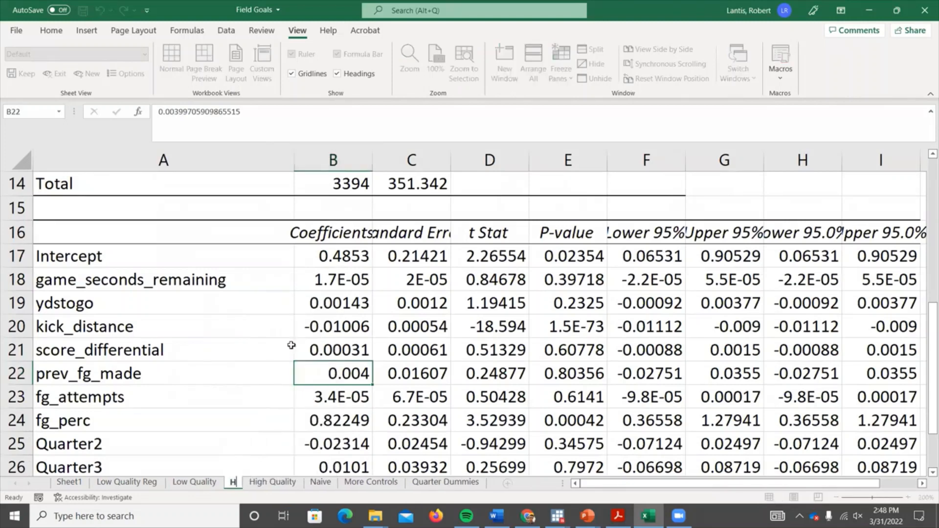
{"action": "type", "text": "igh Quality REg"}
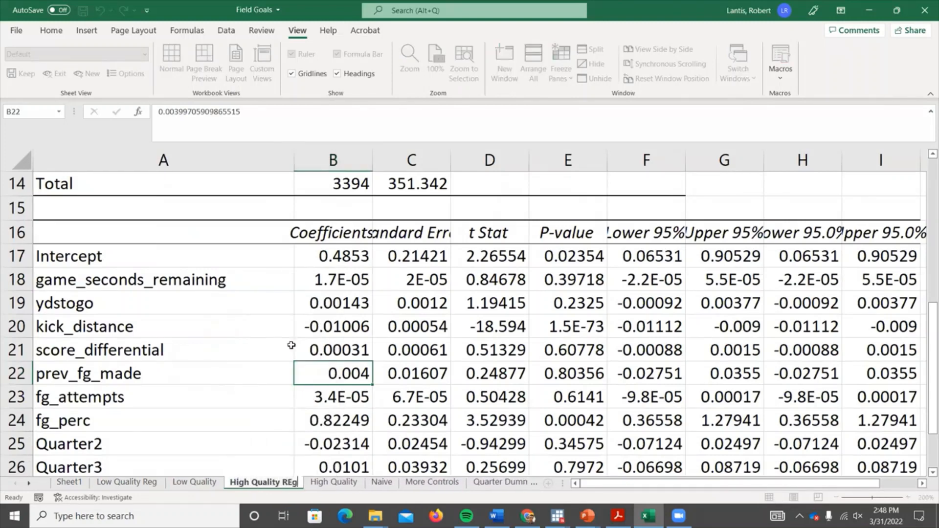
{"action": "key", "text": "BackSpace"}
{"action": "key", "text": "BackSpace"}
{"action": "type", "text": "eg"}
{"action": "left_click", "coordinate": [297, 349]}
Step: Compare the prev_fg_made estimates across the High Quality Reg, Quarter Dummies and Low Quality Reg sheets
{"action": "left_click", "coordinate": [275, 368]}
{"action": "left_click_drag", "start_coordinate": [276, 368], "coordinate": [327, 381]}
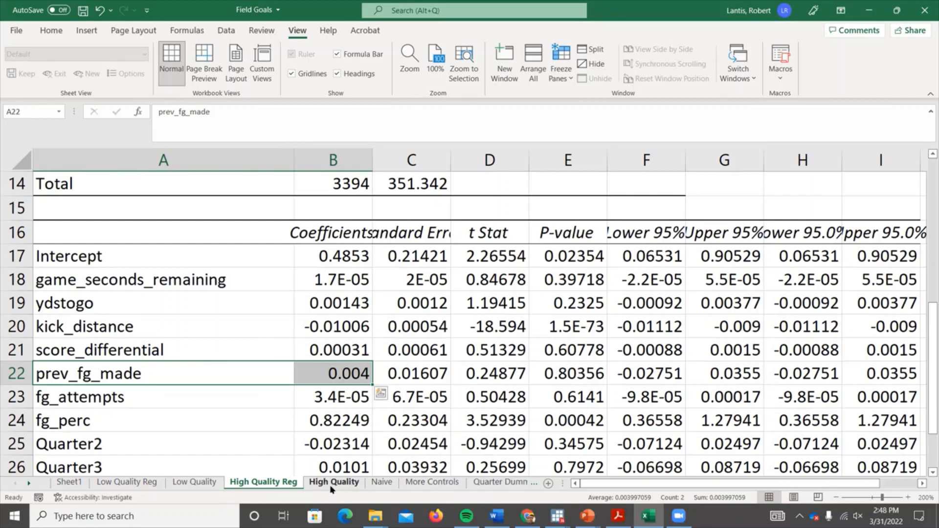
{"action": "left_click", "coordinate": [495, 483]}
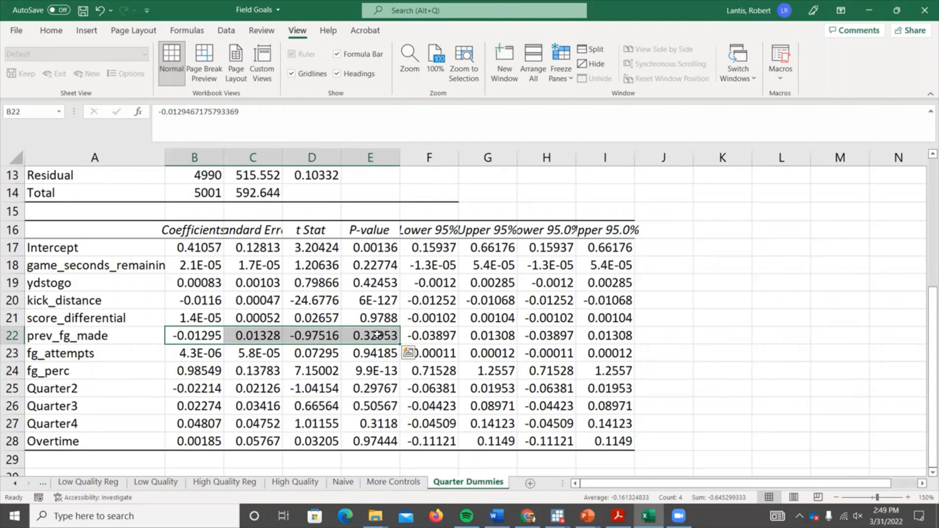
{"action": "left_click", "coordinate": [229, 483]}
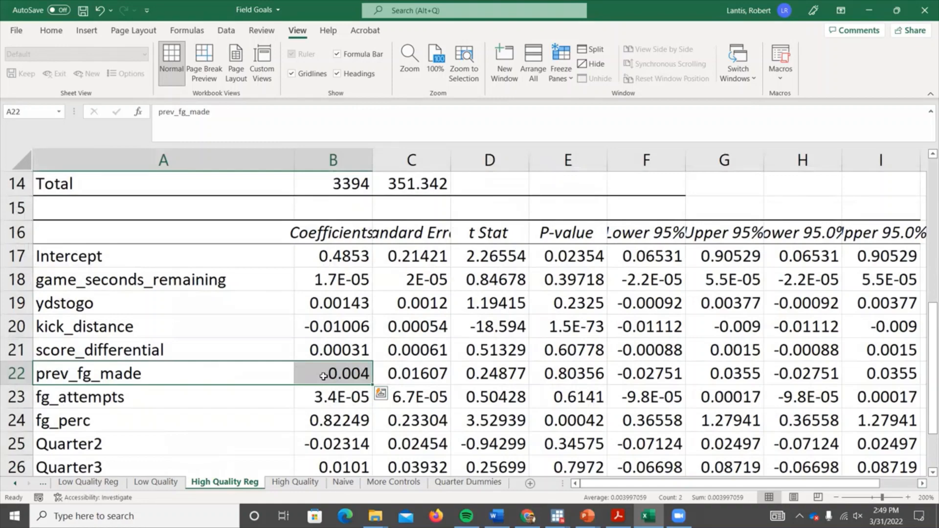
{"action": "left_click", "coordinate": [158, 482]}
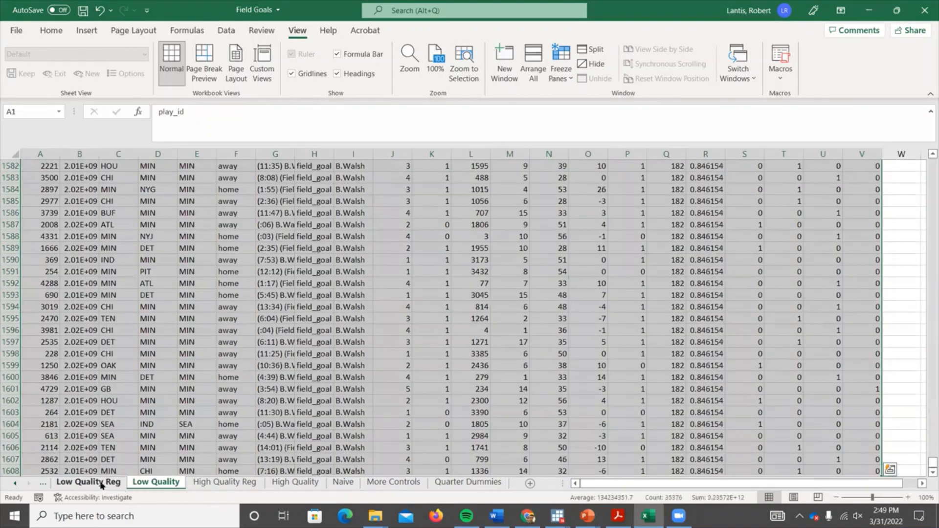
{"action": "left_click", "coordinate": [102, 484]}
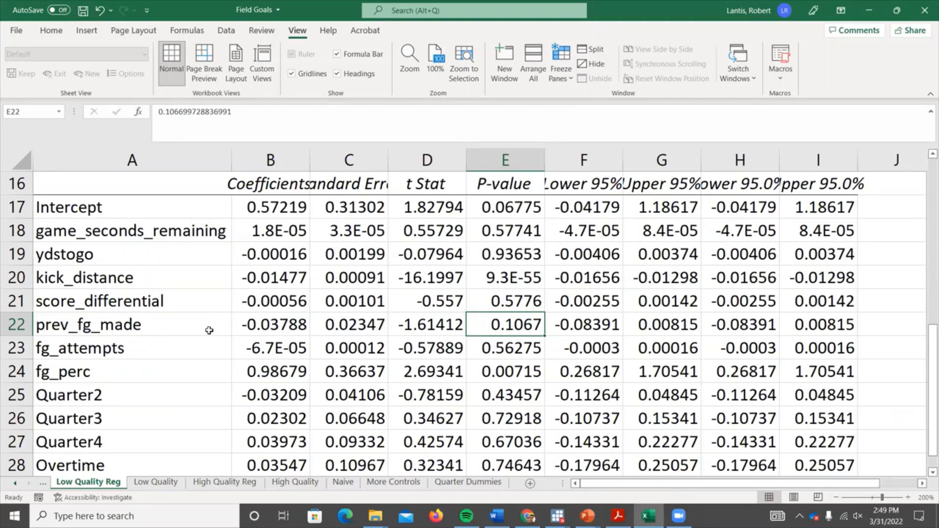
Step: Rename Sheet1 as Raw Data
{"action": "left_click", "coordinate": [15, 484]}
{"action": "left_click", "coordinate": [72, 484]}
{"action": "right_click", "coordinate": [72, 484]}
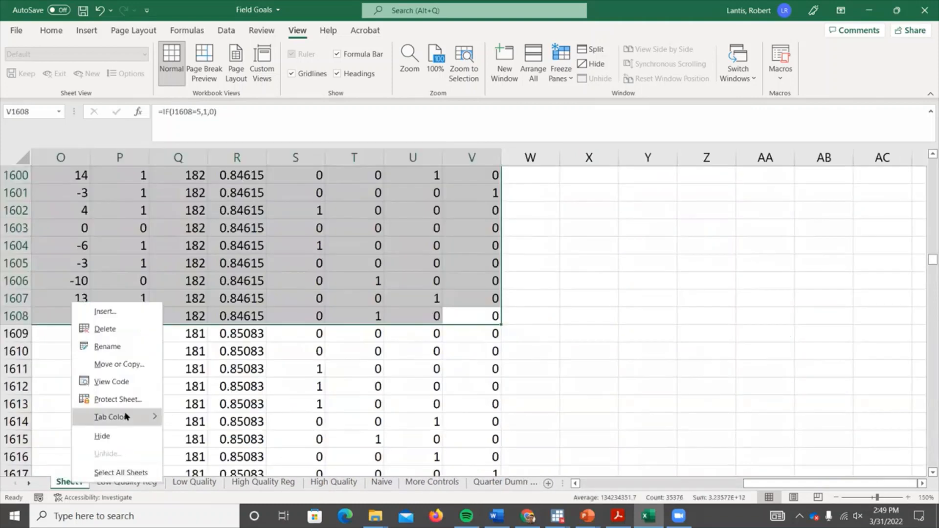
{"action": "left_click", "coordinate": [105, 348]}
{"action": "type", "text": "Raw Data"}
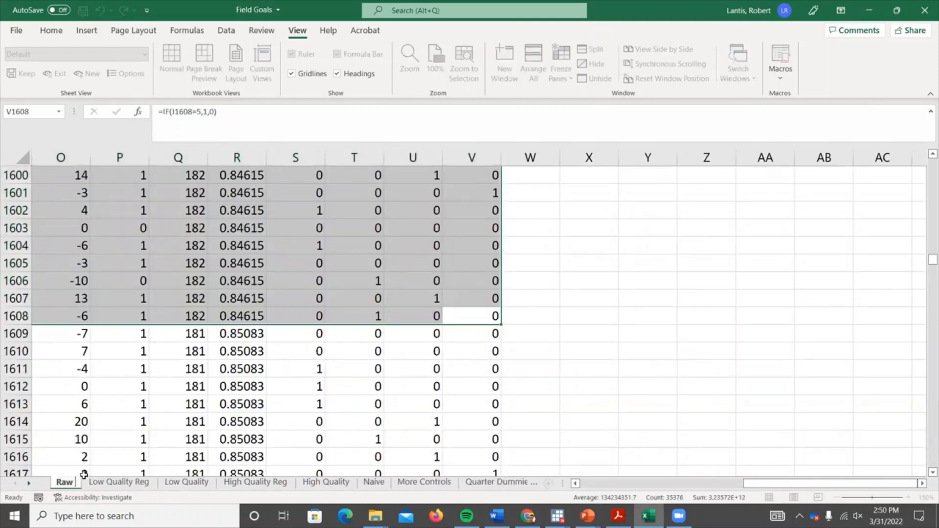
{"action": "left_click", "coordinate": [273, 337]}
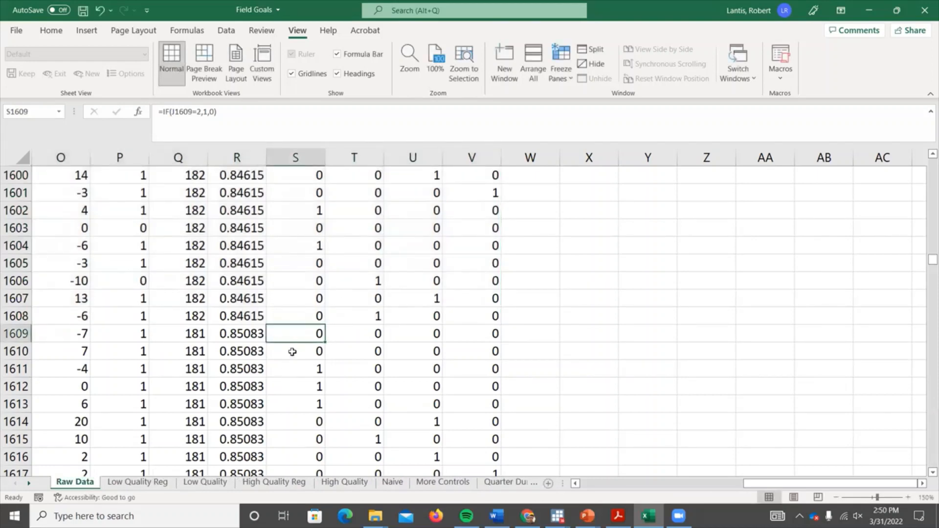
Step: Review the Low Quality data from its first row, along with the Low Quality Reg, Naive and Raw Data sheets
{"action": "left_click", "coordinate": [205, 484]}
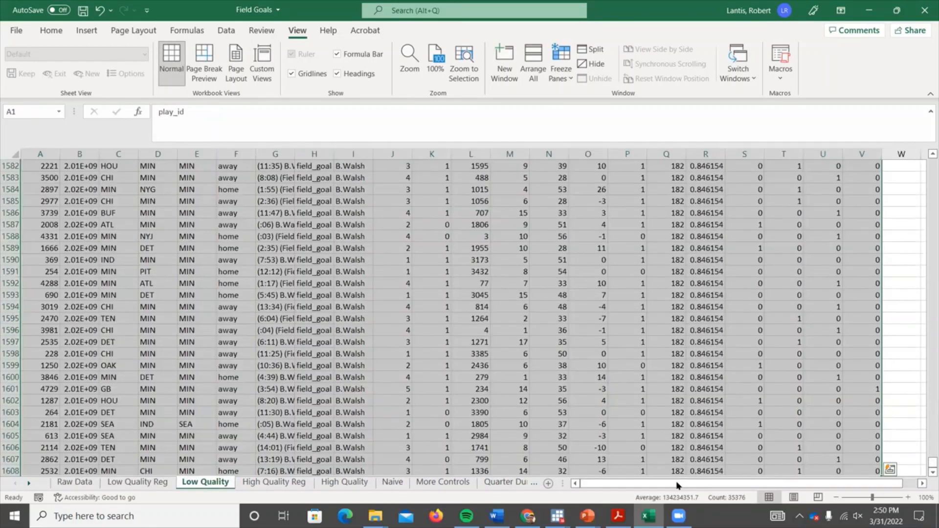
{"action": "left_click_drag", "start_coordinate": [931, 465], "coordinate": [927, 158]}
{"action": "left_click", "coordinate": [137, 483]}
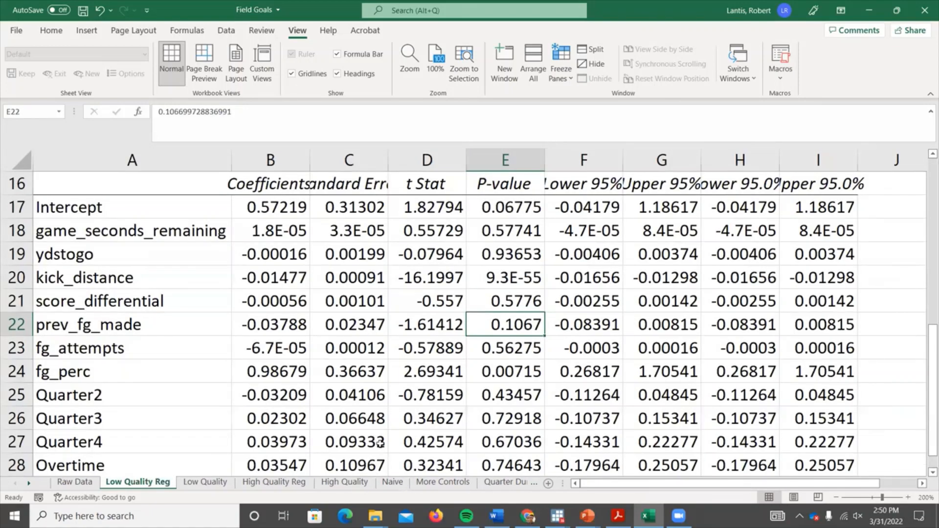
{"action": "left_click", "coordinate": [394, 484]}
{"action": "left_click", "coordinate": [75, 482]}
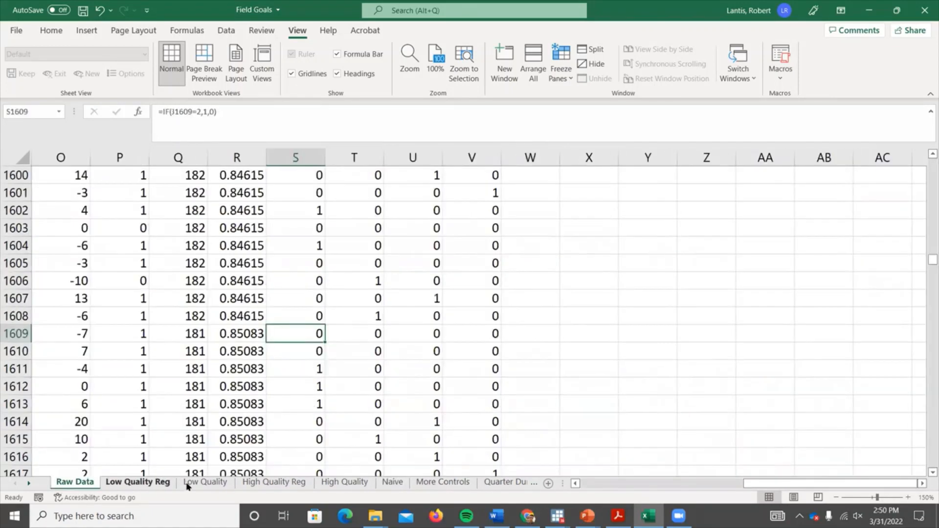
{"action": "left_click", "coordinate": [205, 483]}
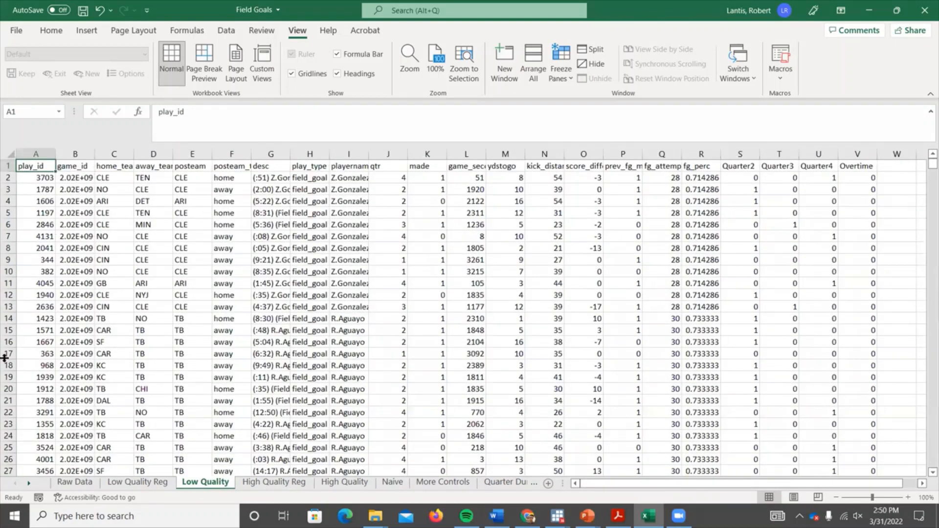
Step: Return to the Raw Data sheet and inspect its header row from play_id through Overtime
{"action": "left_click", "coordinate": [74, 483]}
{"action": "scroll", "coordinate": [179, 176], "scroll_direction": "up", "scroll_amount": 5}
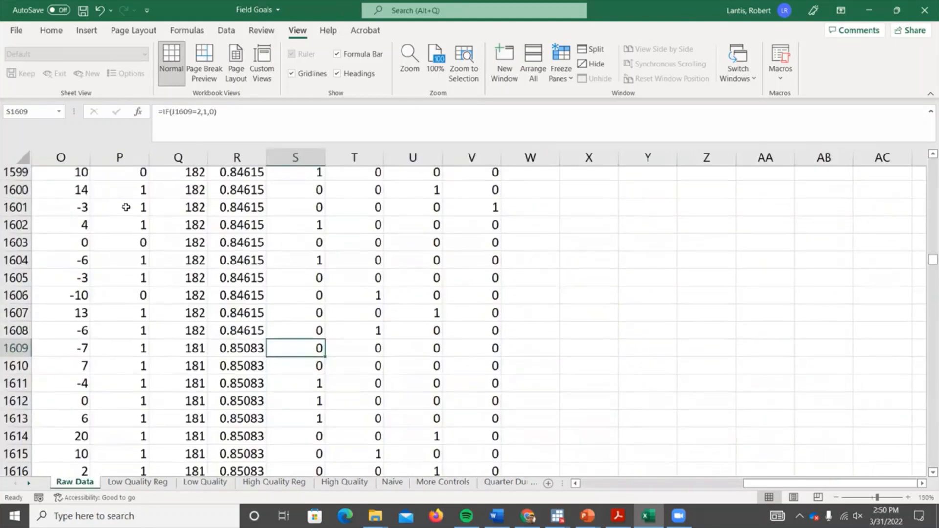
{"action": "left_click", "coordinate": [167, 215]}
{"action": "key", "text": "ctrl+shift+Home"}
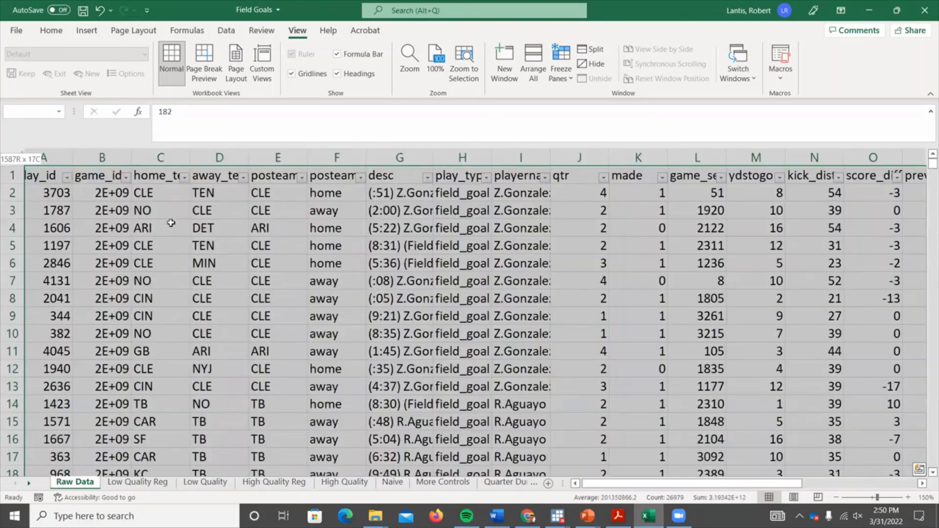
{"action": "left_click", "coordinate": [52, 175]}
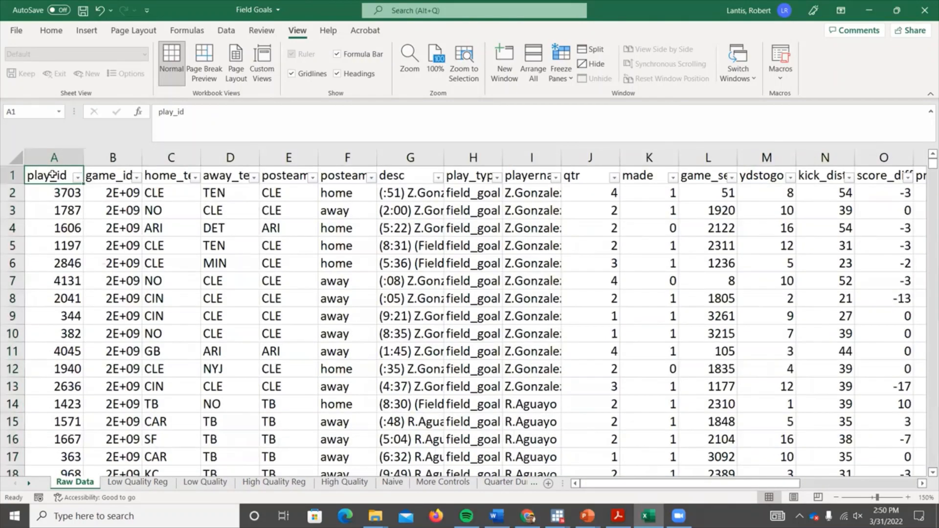
{"action": "key", "text": "ctrl+shift+End"}
{"action": "key", "text": "ctrl+shift+Up"}
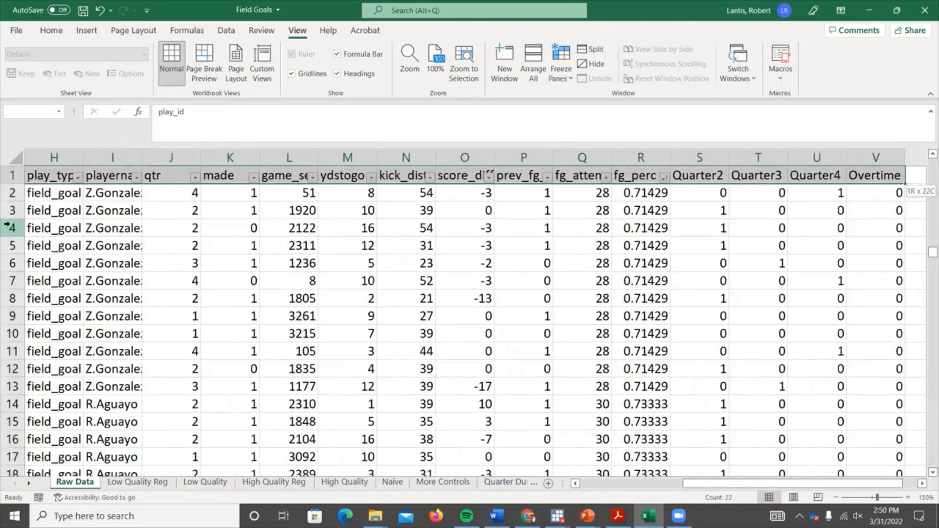
{"action": "left_click", "coordinate": [299, 194]}
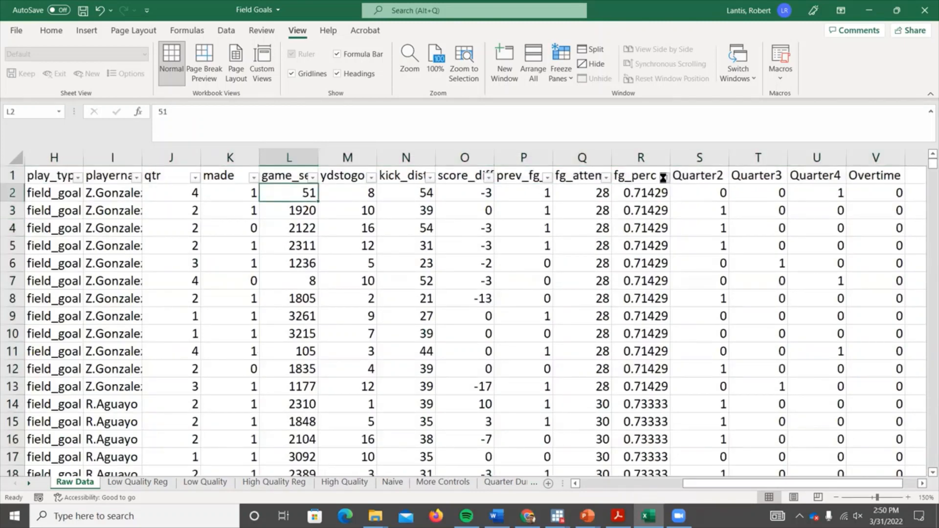
Step: Filter the fg_perc column of Raw Data to exclude every value from 0.71428571 through 0.8
{"action": "left_click", "coordinate": [664, 178]}
{"action": "left_click", "coordinate": [540, 333]}
{"action": "left_click", "coordinate": [540, 343]}
{"action": "left_click", "coordinate": [540, 354]}
{"action": "left_click", "coordinate": [540, 376]}
{"action": "left_click", "coordinate": [540, 386]}
{"action": "left_click", "coordinate": [540, 397]}
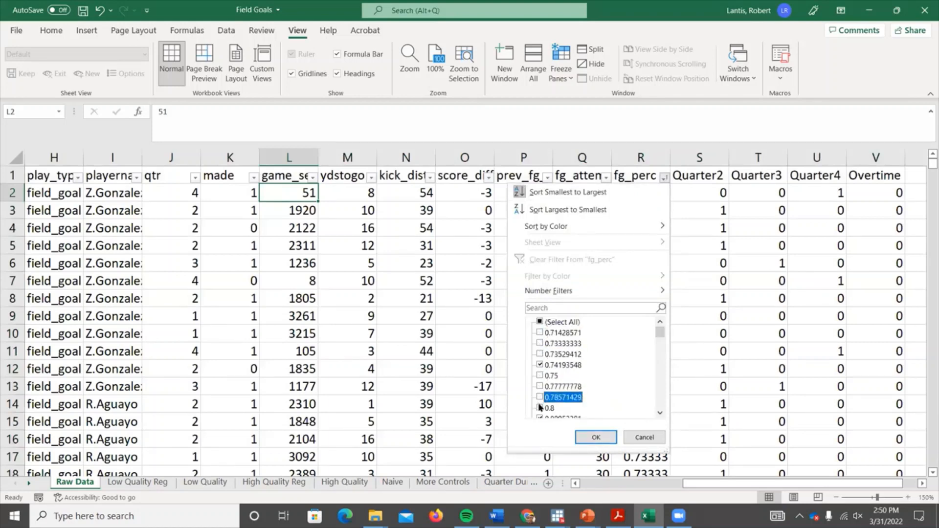
{"action": "left_click", "coordinate": [540, 365]}
{"action": "scroll", "coordinate": [543, 372], "scroll_direction": "down", "scroll_amount": 1}
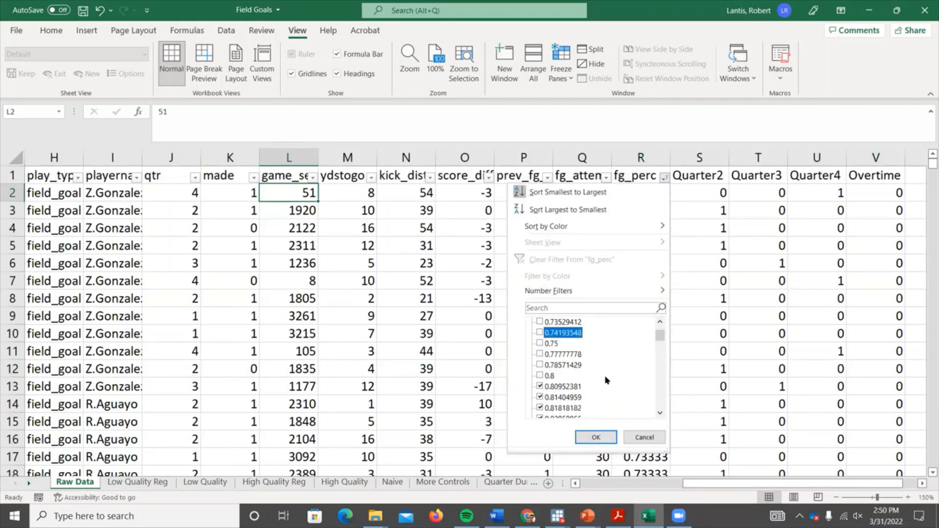
{"action": "left_click", "coordinate": [595, 437]}
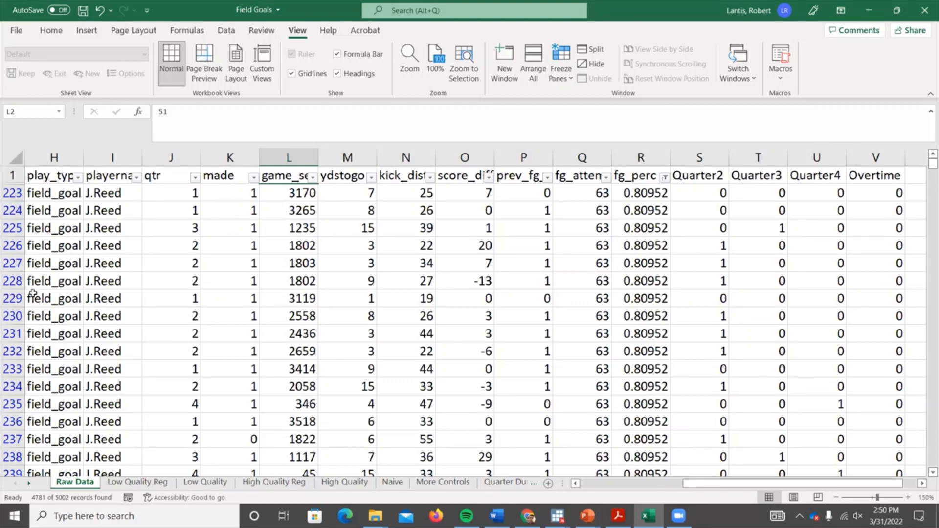
Step: Examine the filtered kicker records in the Raw Data sheet
{"action": "scroll", "coordinate": [34, 293], "scroll_direction": "down", "scroll_amount": 2}
{"action": "scroll", "coordinate": [35, 292], "scroll_direction": "down", "scroll_amount": 11}
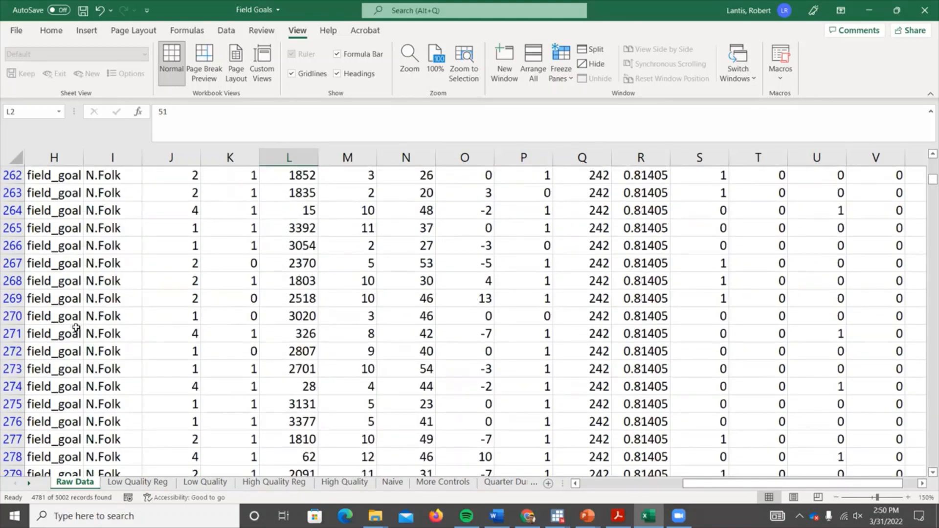
{"action": "scroll", "coordinate": [74, 328], "scroll_direction": "down", "scroll_amount": 1}
{"action": "scroll", "coordinate": [75, 328], "scroll_direction": "down", "scroll_amount": 6}
{"action": "scroll", "coordinate": [78, 328], "scroll_direction": "up", "scroll_amount": 17}
{"action": "scroll", "coordinate": [80, 329], "scroll_direction": "up", "scroll_amount": 2}
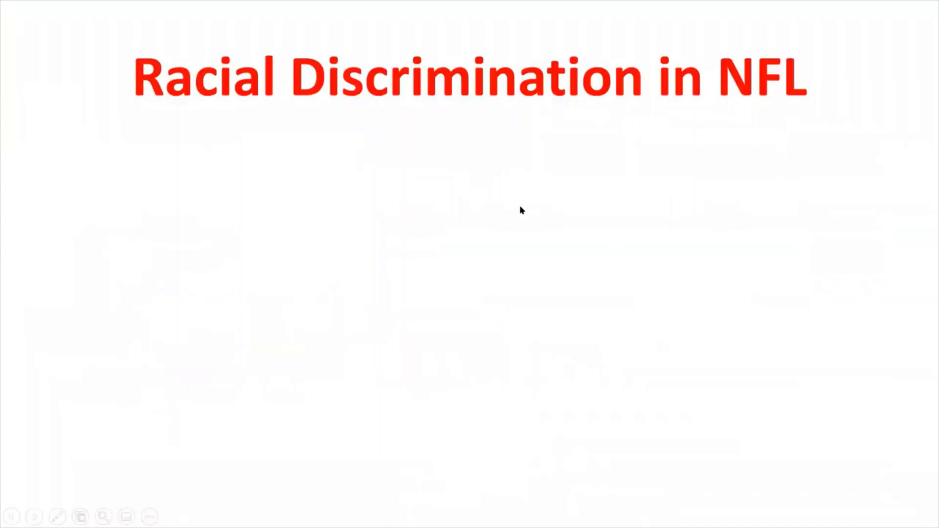
{"action": "key", "text": "Right"}
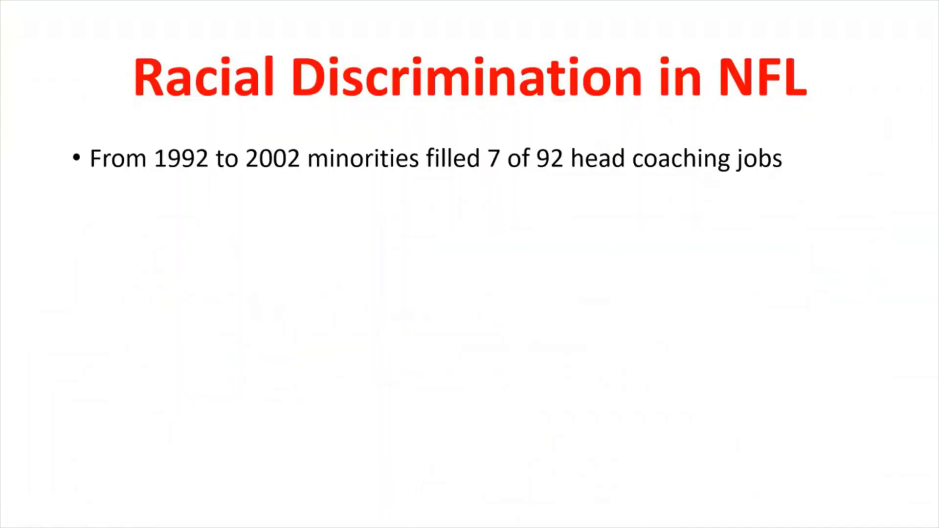